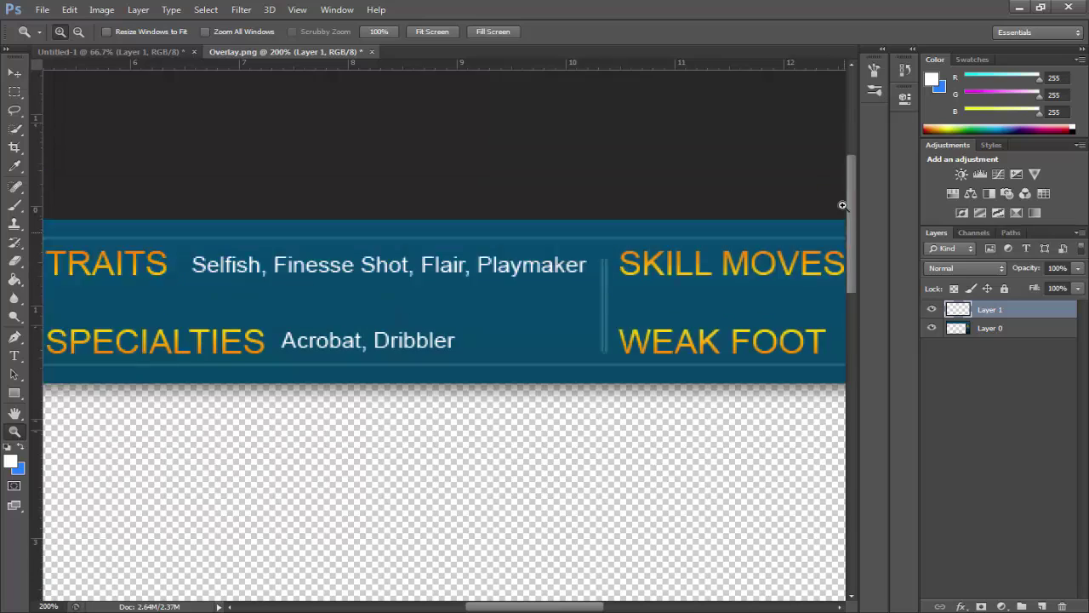
- Examine the header's traits and specialties text up close with the Zoom tool and return to the whole overlay
{"action": "right_click", "coordinate": [623, 267]}
{"action": "left_click", "coordinate": [665, 276]}
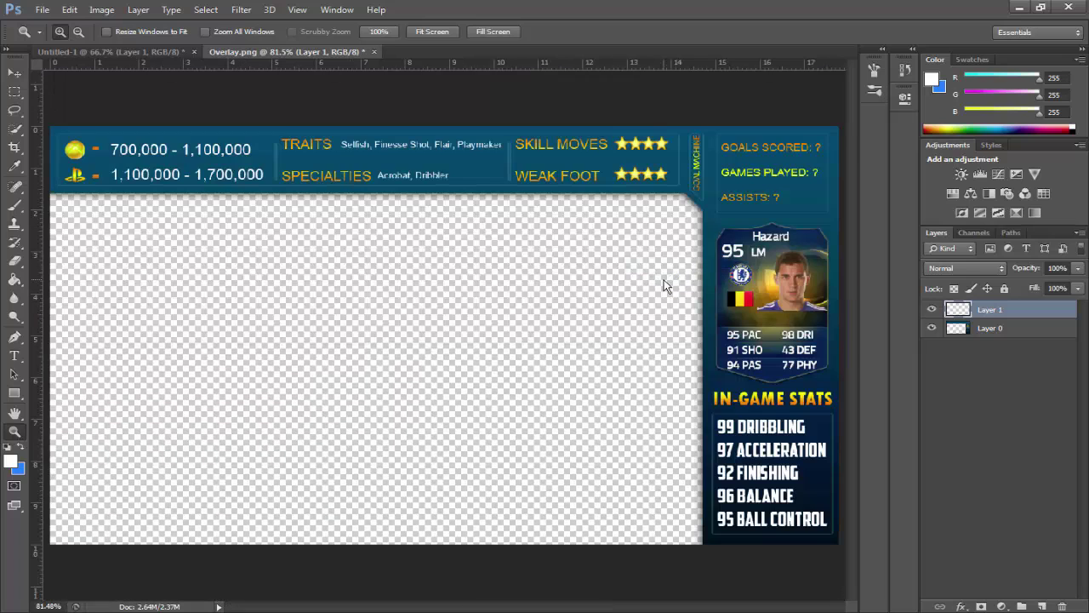
{"action": "left_click_drag", "start_coordinate": [360, 114], "coordinate": [436, 186]}
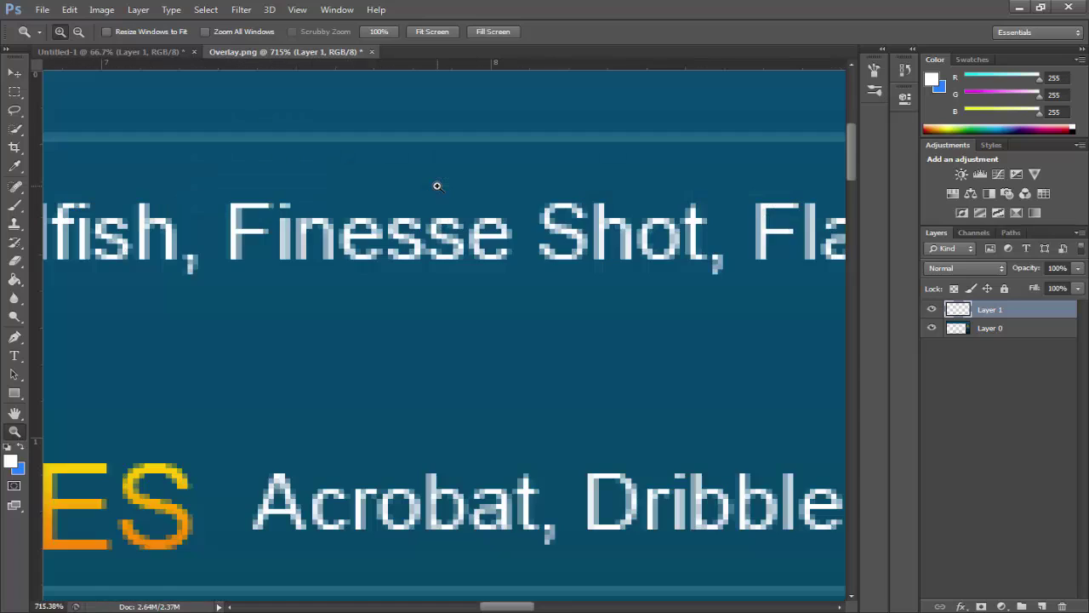
{"action": "right_click", "coordinate": [474, 258]}
{"action": "left_click", "coordinate": [519, 287]}
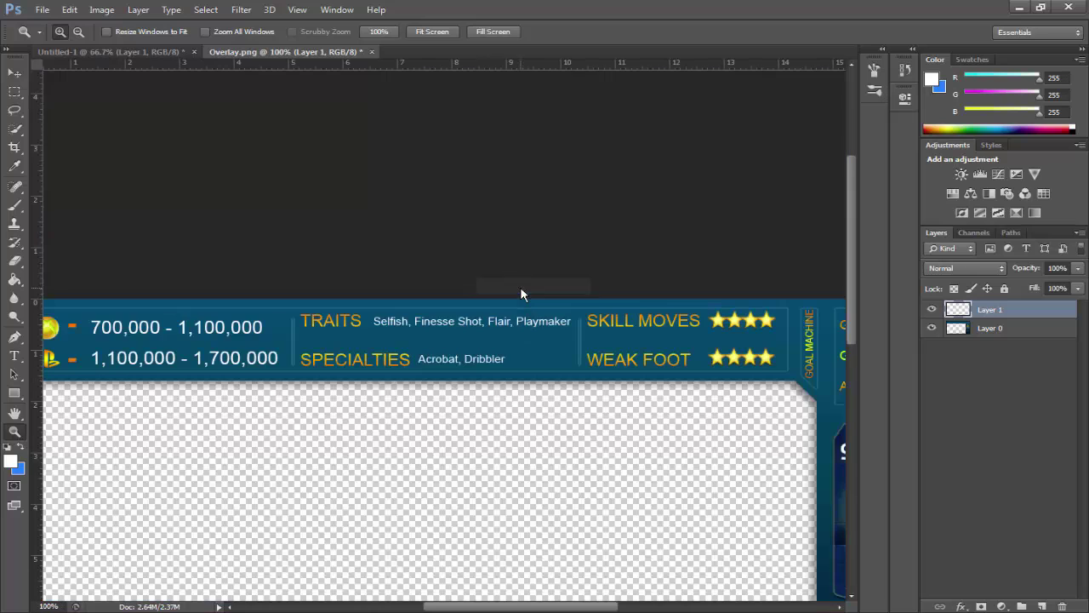
{"action": "scroll", "coordinate": [403, 320], "scroll_direction": "down", "scroll_amount": 5}
{"action": "right_click", "coordinate": [412, 322]}
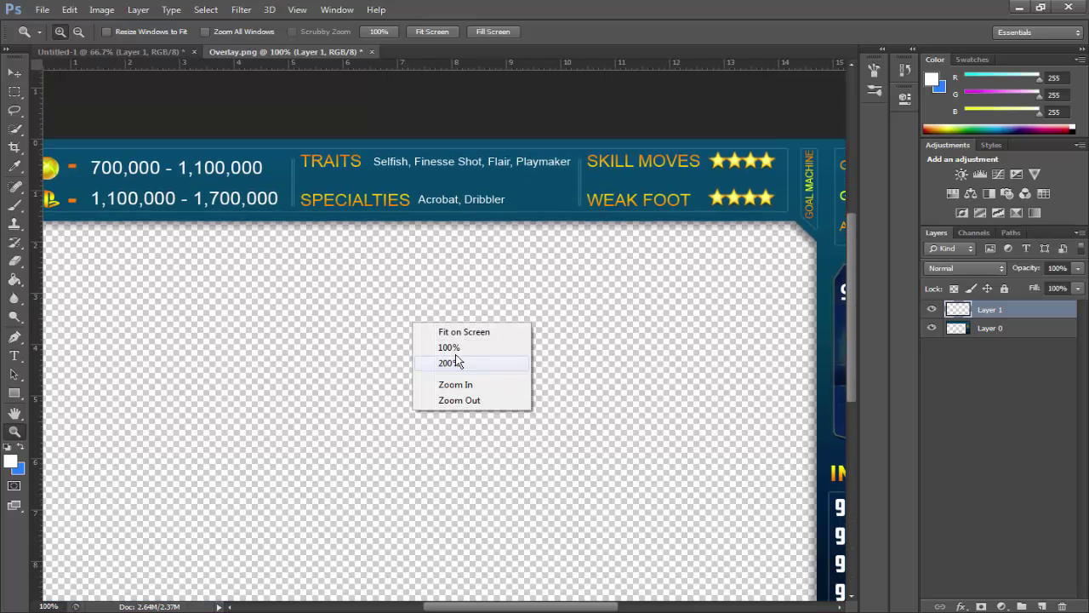
{"action": "left_click", "coordinate": [464, 332]}
{"action": "left_click", "coordinate": [13, 74]}
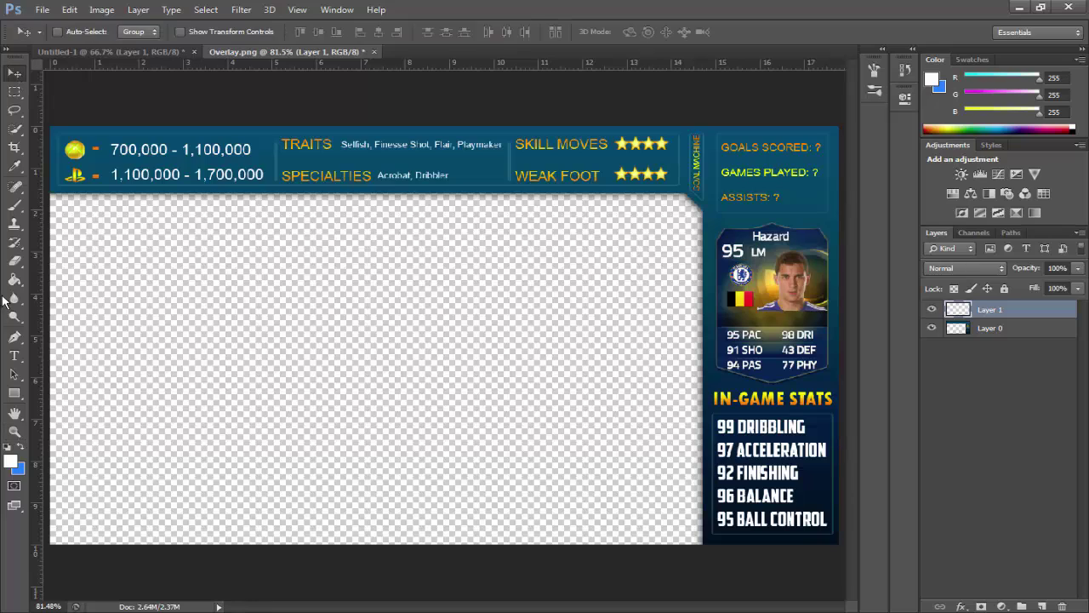
- Draw a closed four-point path with the Pen tool, running from above the header beside Playmaker into the empty canvas
{"action": "left_click", "coordinate": [14, 337]}
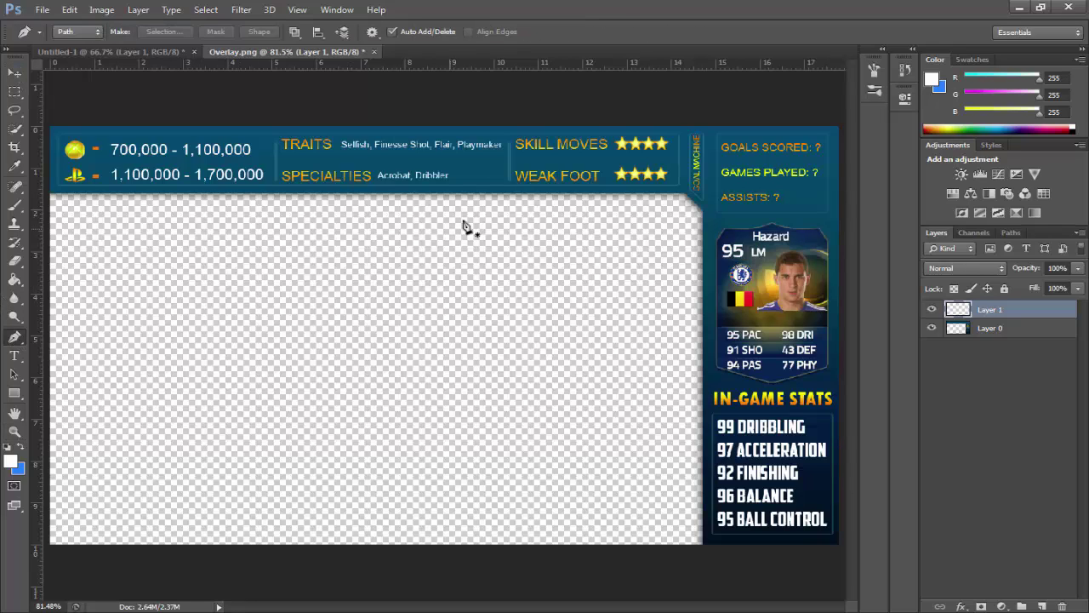
{"action": "left_click", "coordinate": [505, 200]}
{"action": "left_click", "coordinate": [504, 108]}
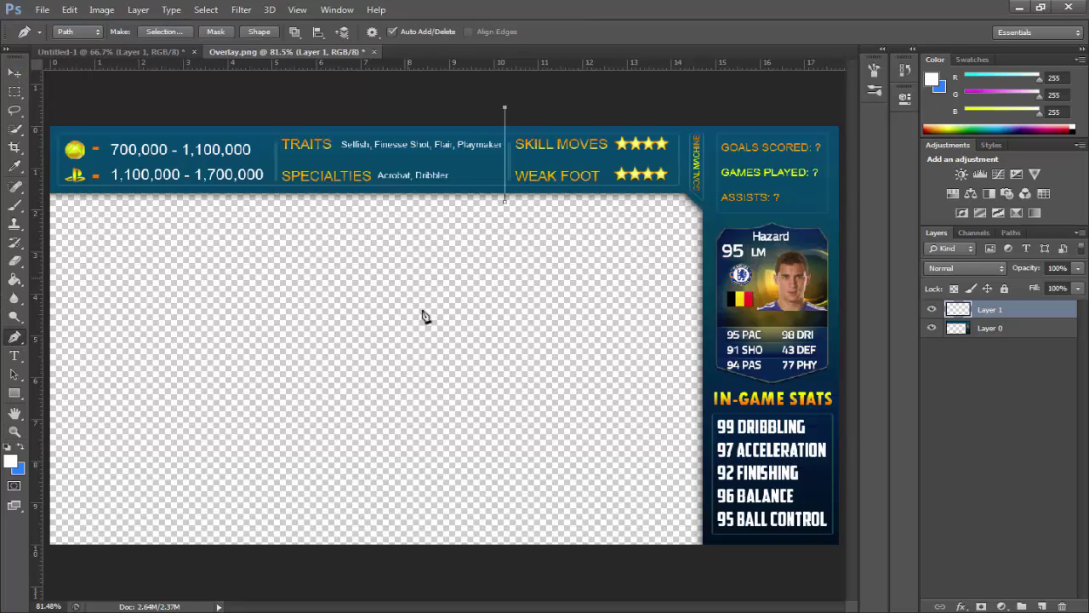
{"action": "left_click", "coordinate": [425, 315]}
{"action": "left_click", "coordinate": [515, 333]}
{"action": "left_click", "coordinate": [505, 200]}
{"action": "right_click", "coordinate": [460, 282]}
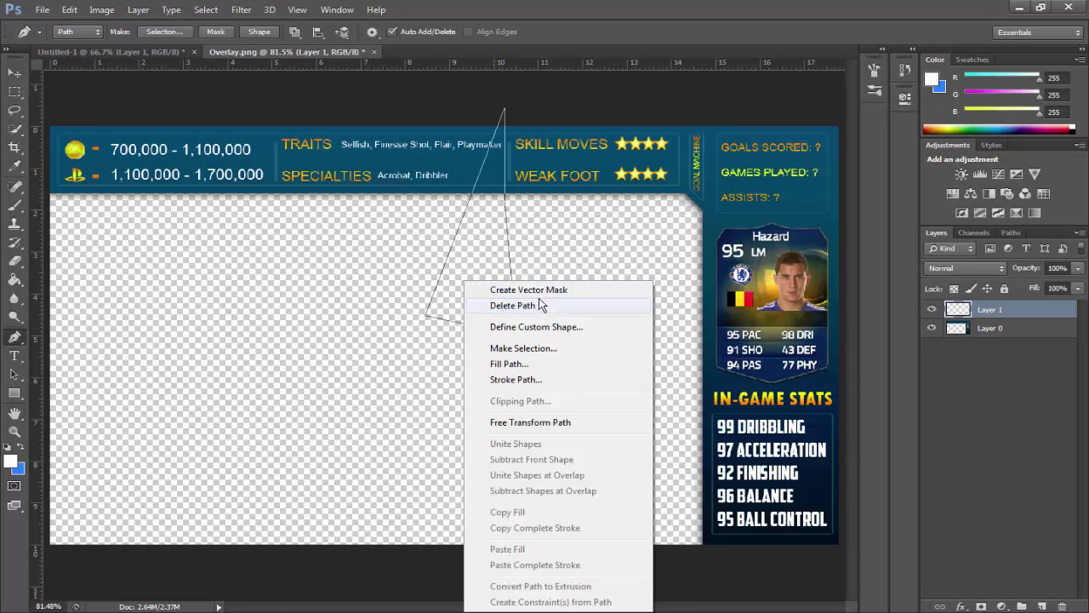
{"action": "left_click", "coordinate": [298, 380]}
- Undo the whole path that crosses the header
{"action": "key", "text": "ctrl+alt+z"}
{"action": "key", "text": "ctrl+alt+z"}
{"action": "key", "text": "ctrl+alt+z"}
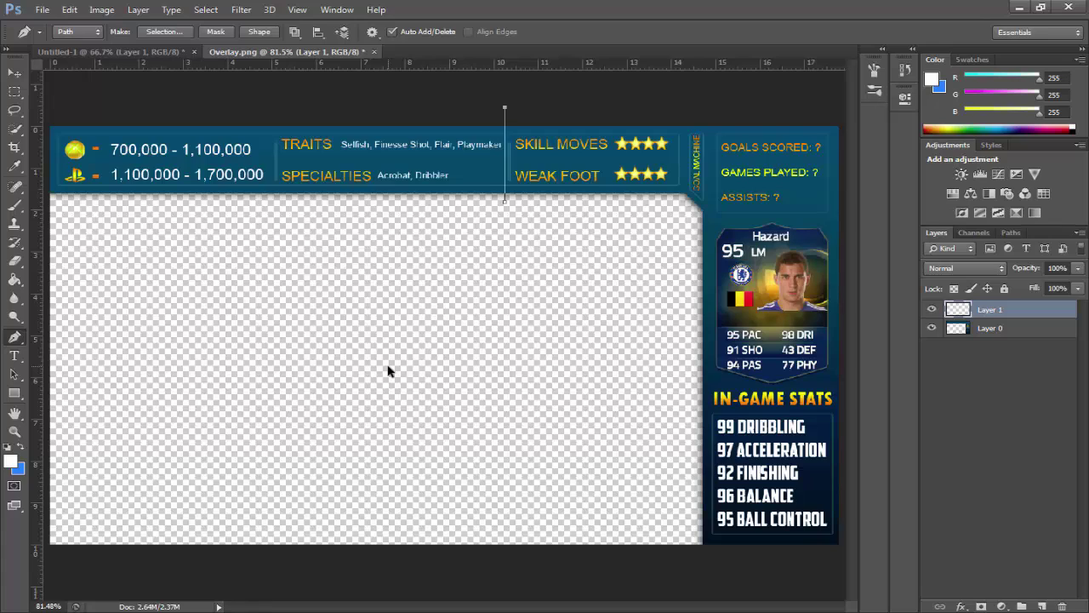
{"action": "key", "text": "ctrl+alt+z"}
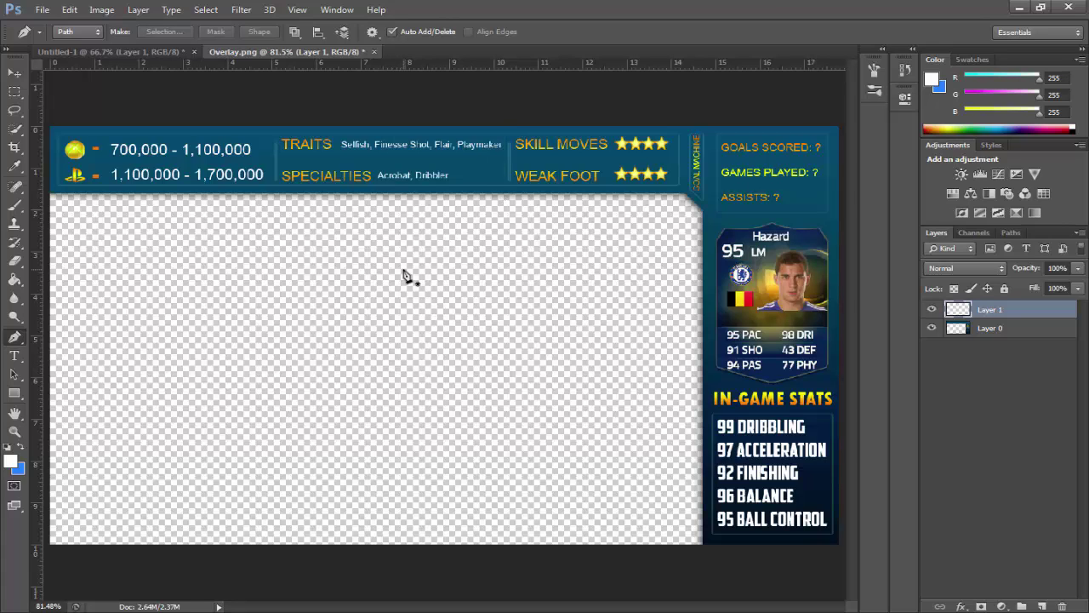
- Draw a large closed four-sided path with the Pen tool in the transparent area below the header
{"action": "left_click", "coordinate": [303, 274]}
{"action": "left_click", "coordinate": [592, 346]}
{"action": "left_click", "coordinate": [311, 488]}
{"action": "left_click", "coordinate": [210, 378]}
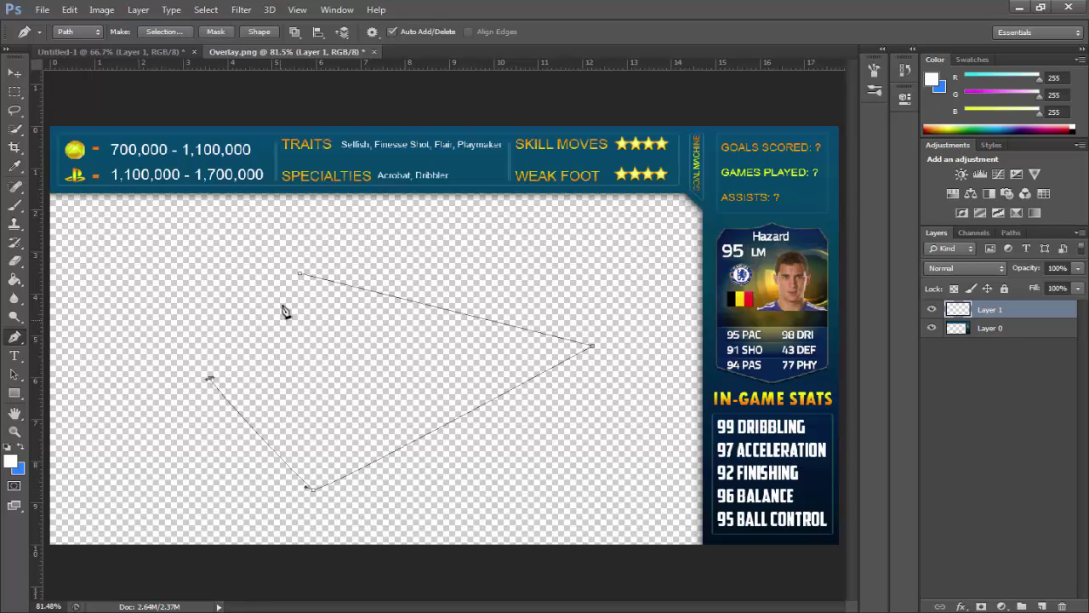
{"action": "left_click", "coordinate": [300, 274]}
- Fill the four-sided path on Layer 1 with the Background Color
{"action": "right_click", "coordinate": [310, 280]}
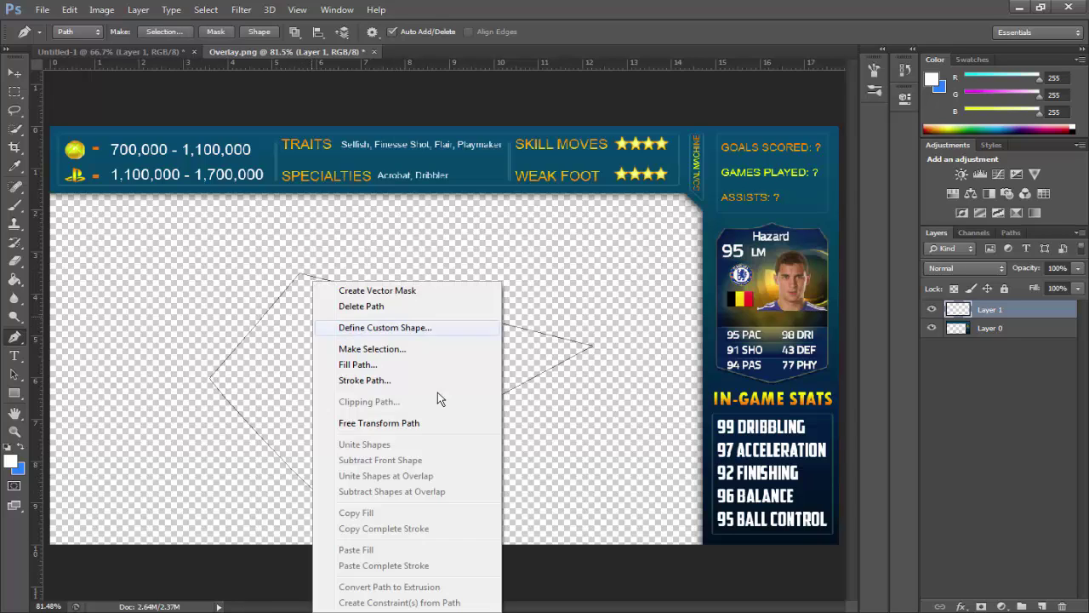
{"action": "left_click", "coordinate": [357, 364]}
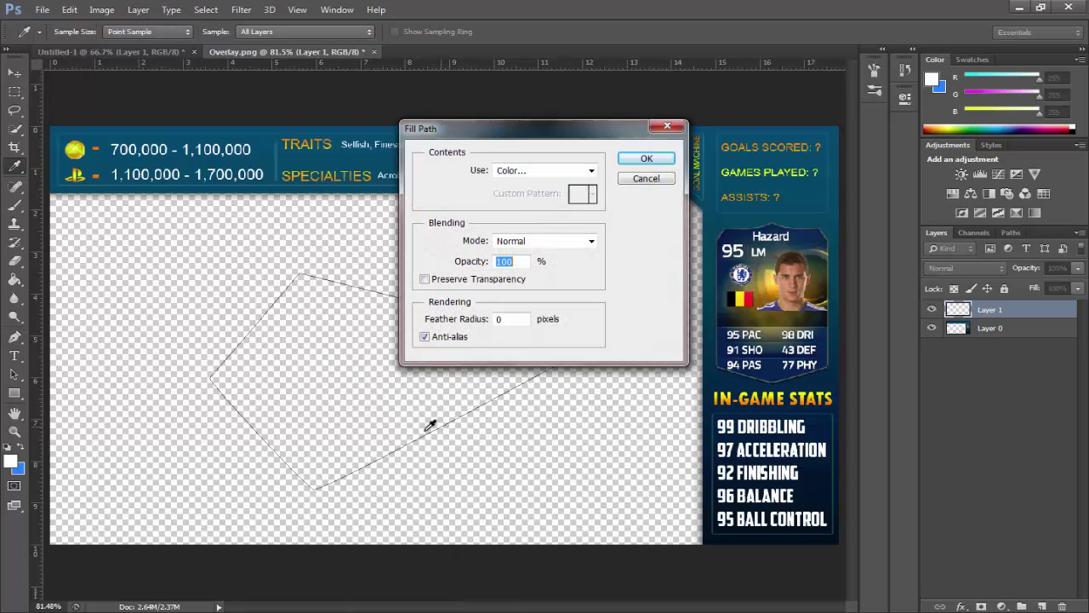
{"action": "left_click", "coordinate": [512, 171]}
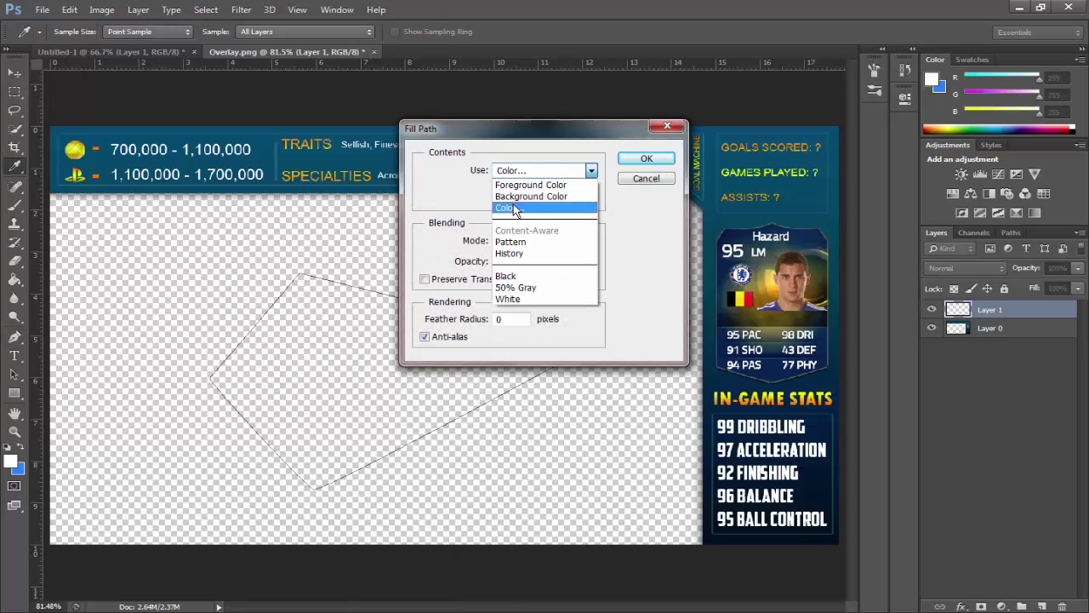
{"action": "left_click", "coordinate": [519, 186]}
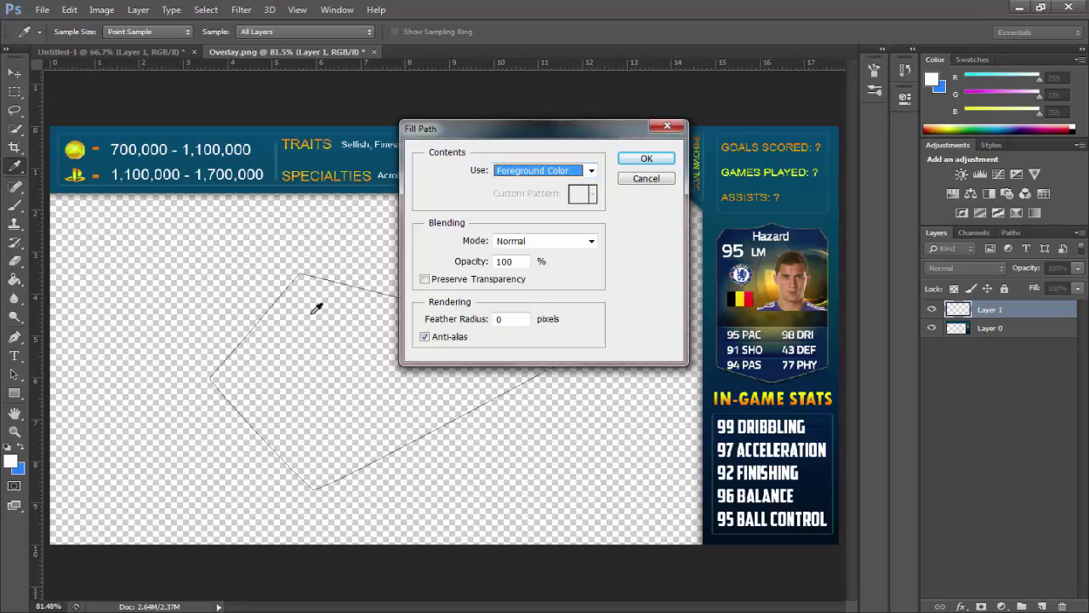
{"action": "left_click", "coordinate": [522, 175]}
{"action": "left_click", "coordinate": [521, 197]}
{"action": "key", "text": "Return"}
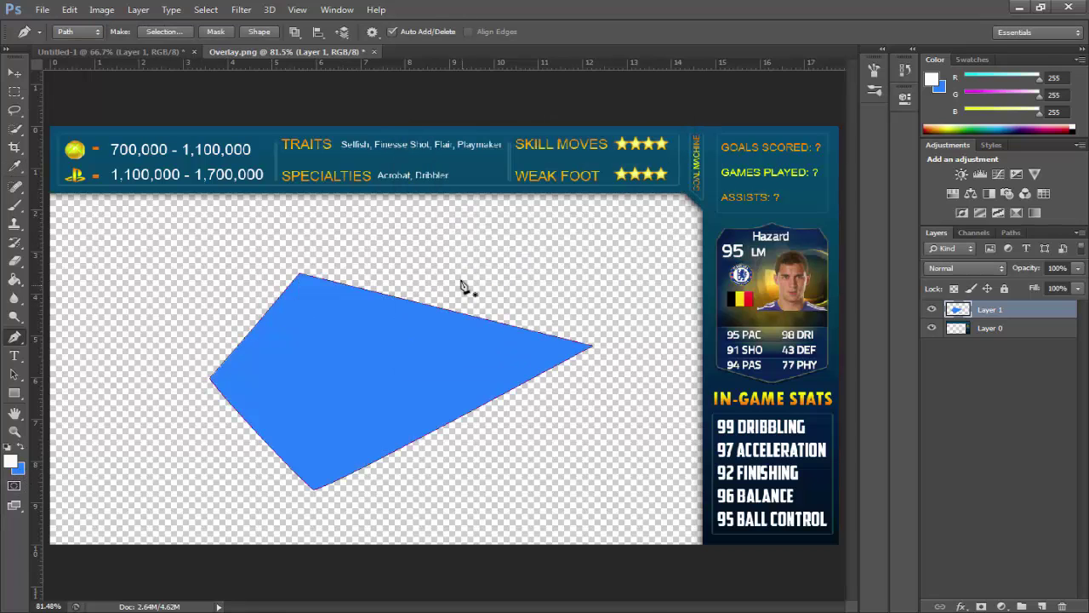
- Delete the path around the blue fill, and undo both the deletion and the fill
{"action": "right_click", "coordinate": [465, 269]}
{"action": "left_click", "coordinate": [529, 294]}
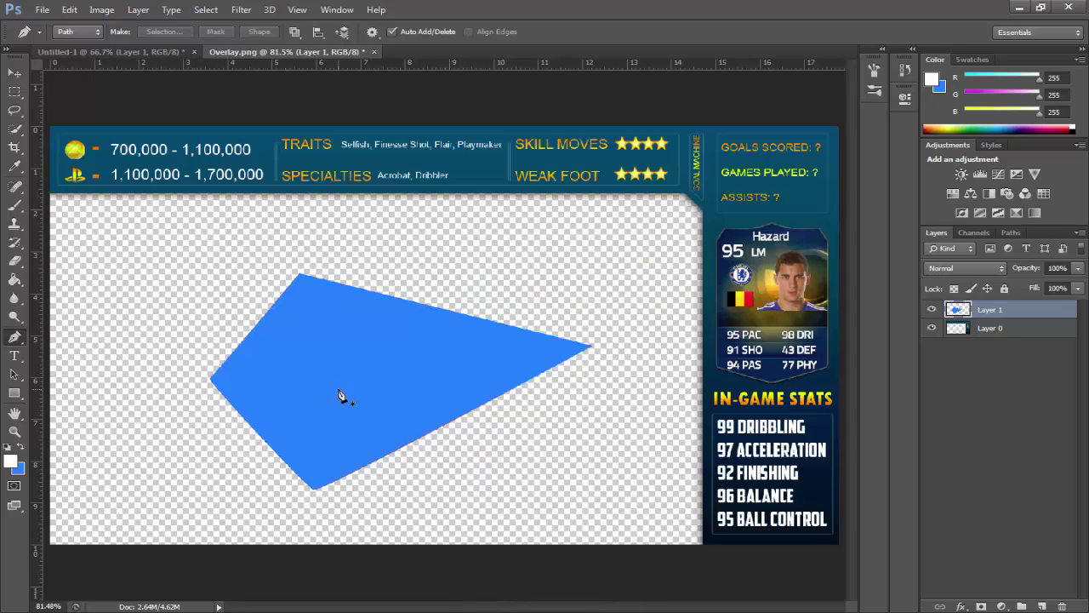
{"action": "key", "text": "ctrl+alt+z"}
{"action": "key", "text": "ctrl+alt+z"}
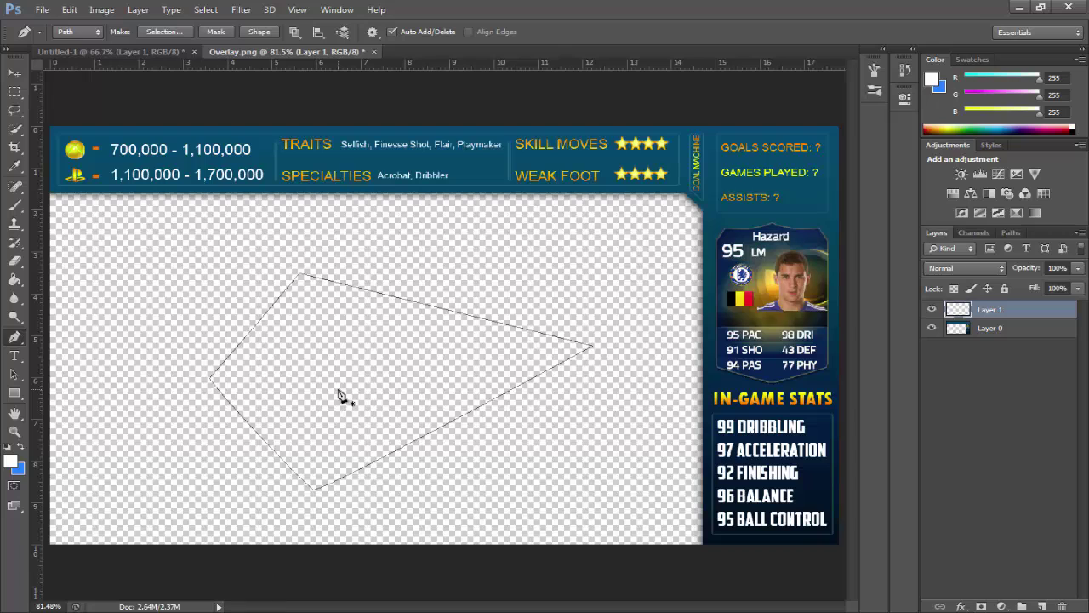
- Make a new selection from the four-sided path with a feather radius of 0 pixels
{"action": "right_click", "coordinate": [370, 352]}
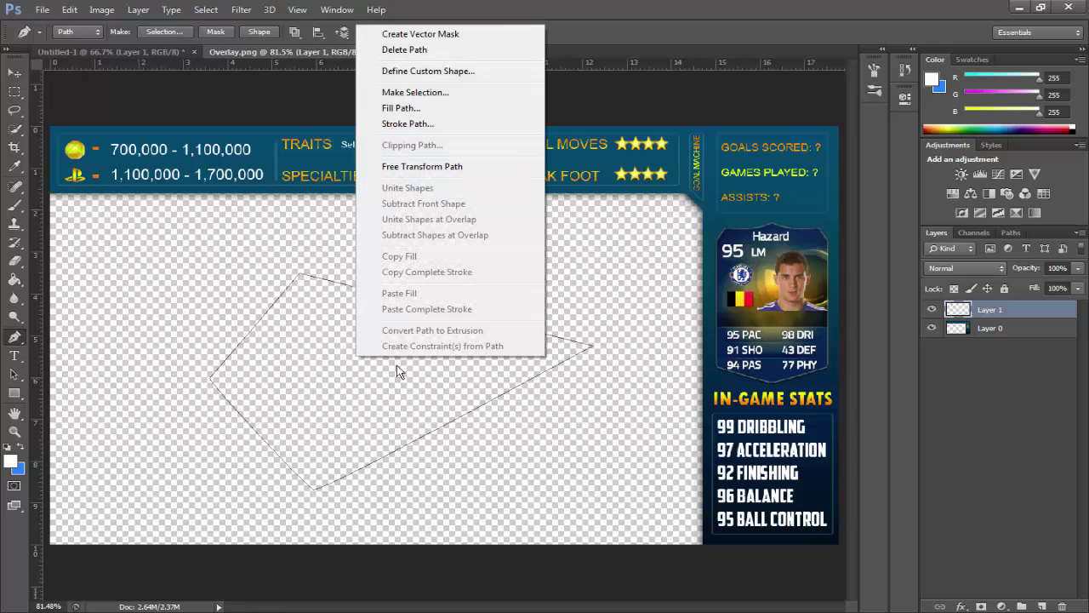
{"action": "left_click", "coordinate": [393, 96]}
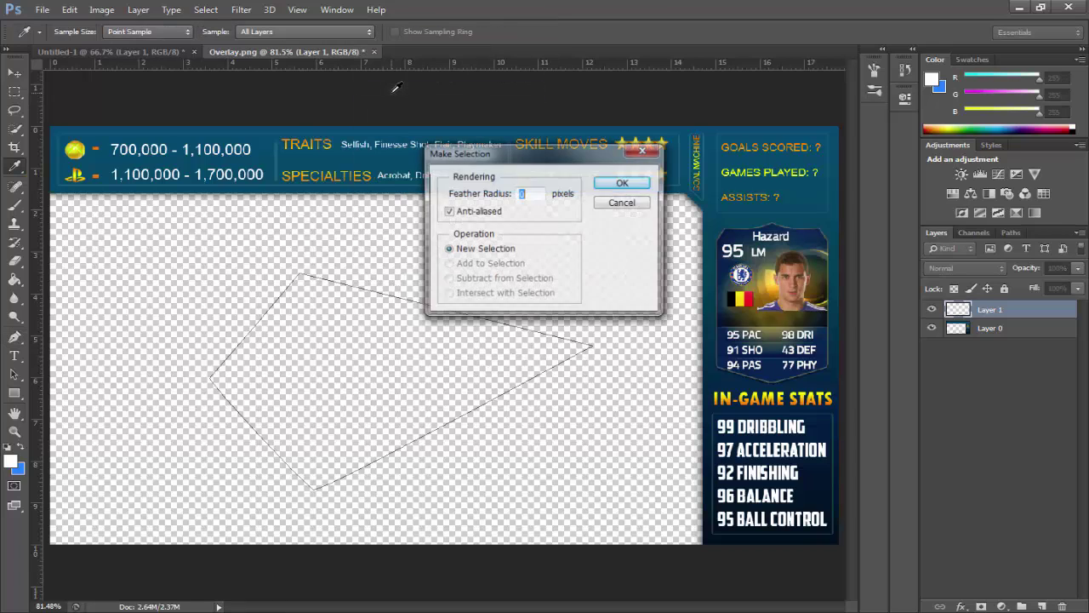
{"action": "key", "text": "Return"}
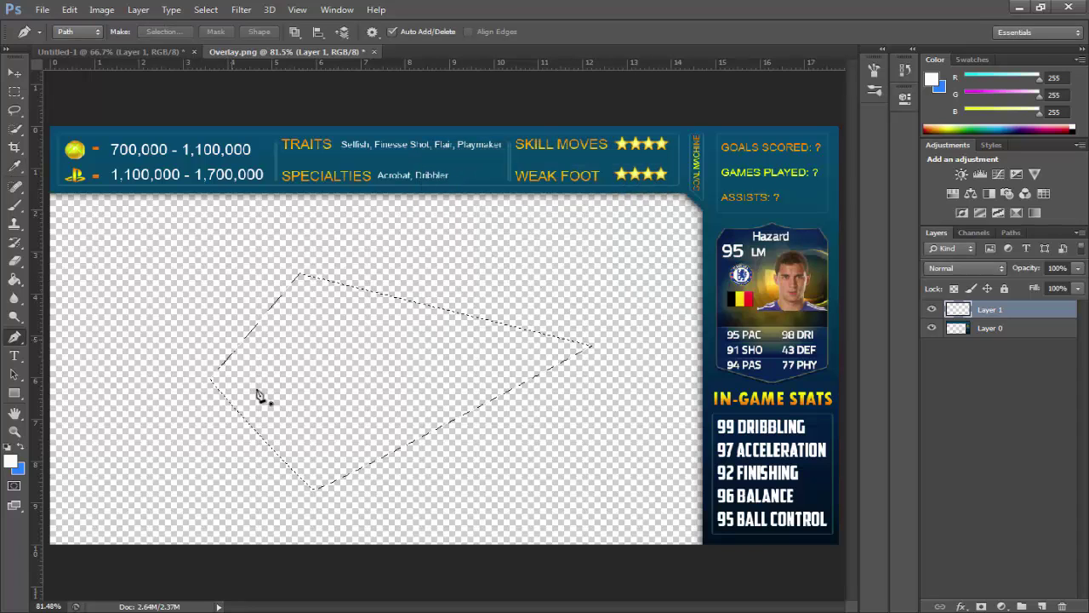
- Try to move the selected area of Layer 1 upward with the Move tool
{"action": "left_click", "coordinate": [14, 73]}
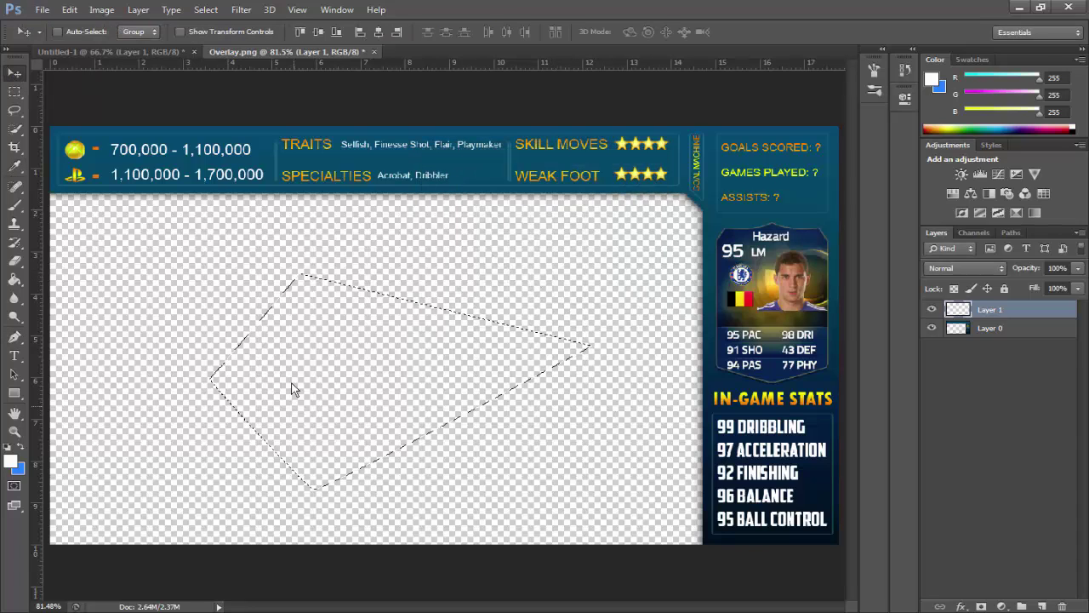
{"action": "left_click_drag", "start_coordinate": [292, 390], "coordinate": [279, 282]}
{"action": "key", "text": "Return"}
- Make Layer 0 active and shift the selection outline up over the prices and traits part of the header
{"action": "left_click", "coordinate": [1054, 332]}
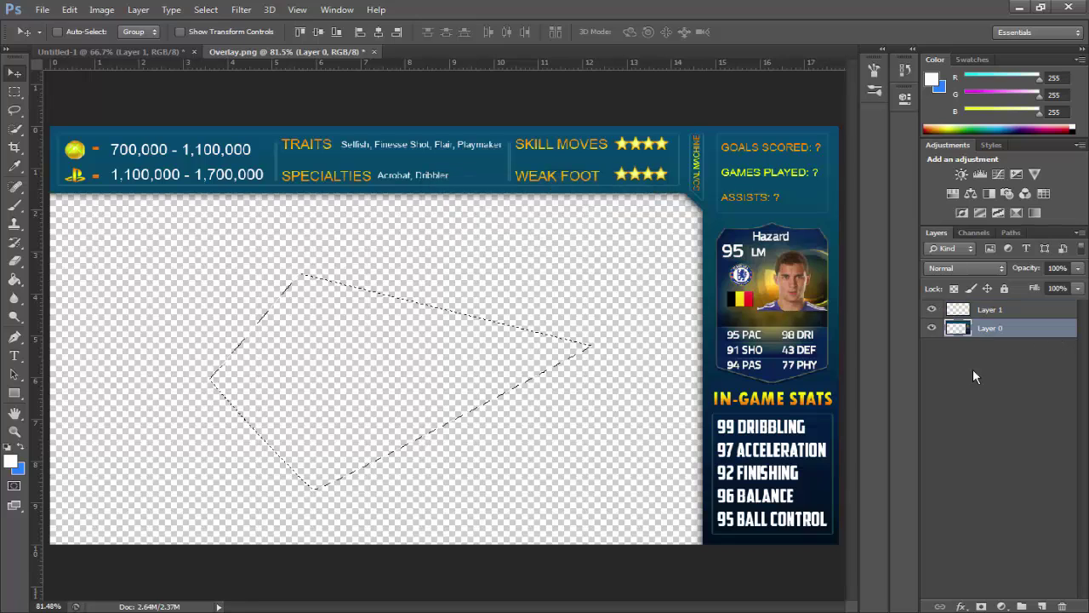
{"action": "key", "text": "m"}
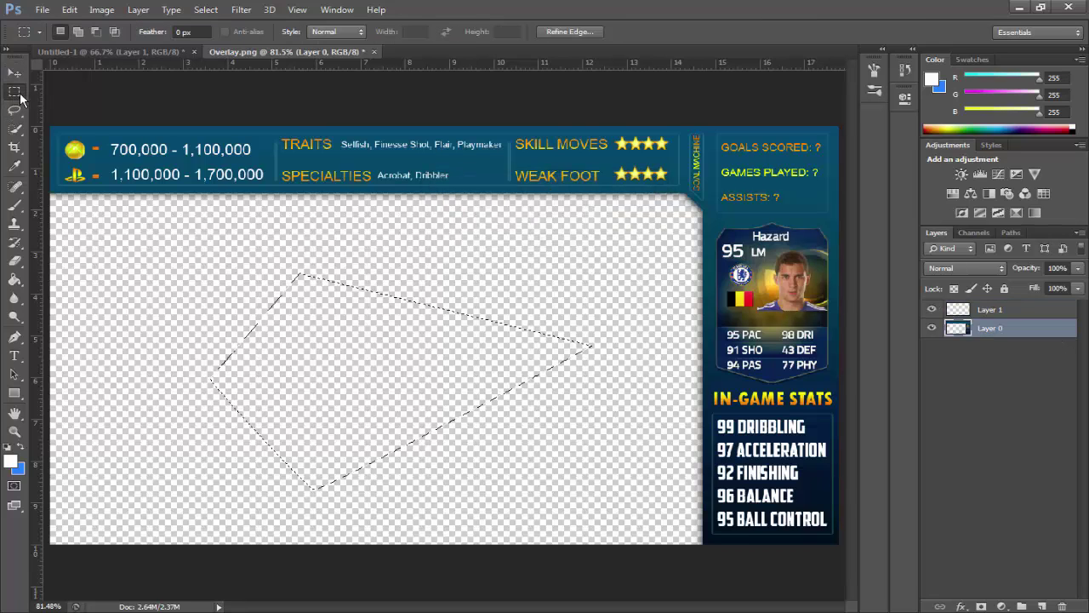
{"action": "left_click_drag", "start_coordinate": [341, 328], "coordinate": [279, 142]}
- Cut the selected header piece out of Layer 0 by moving it down into the transparent area
{"action": "left_click", "coordinate": [15, 72]}
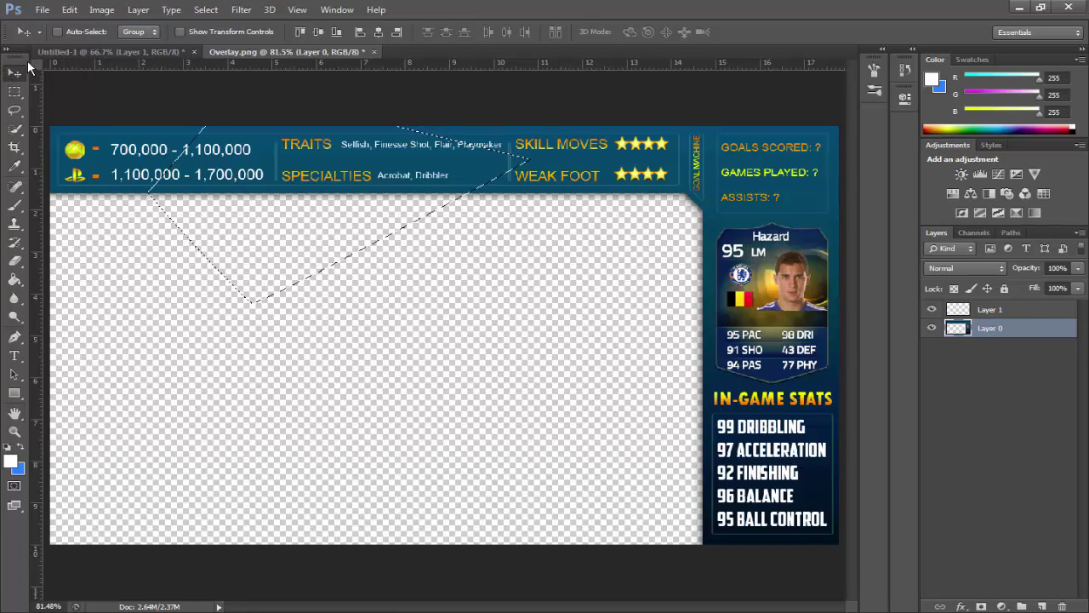
{"action": "left_click_drag", "start_coordinate": [226, 174], "coordinate": [249, 311]}
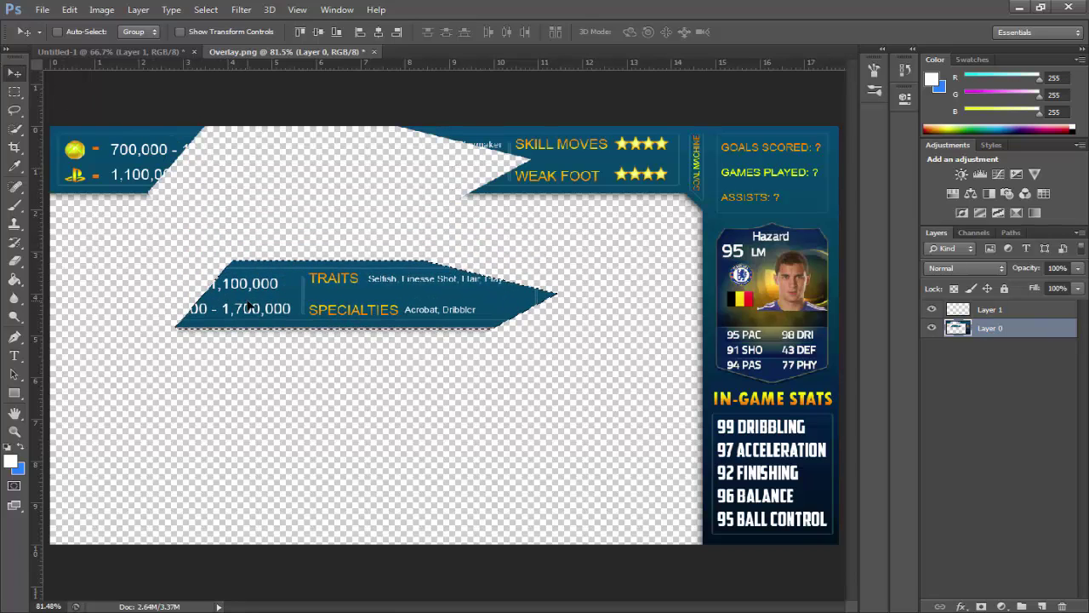
{"action": "left_click_drag", "start_coordinate": [336, 258], "coordinate": [345, 289]}
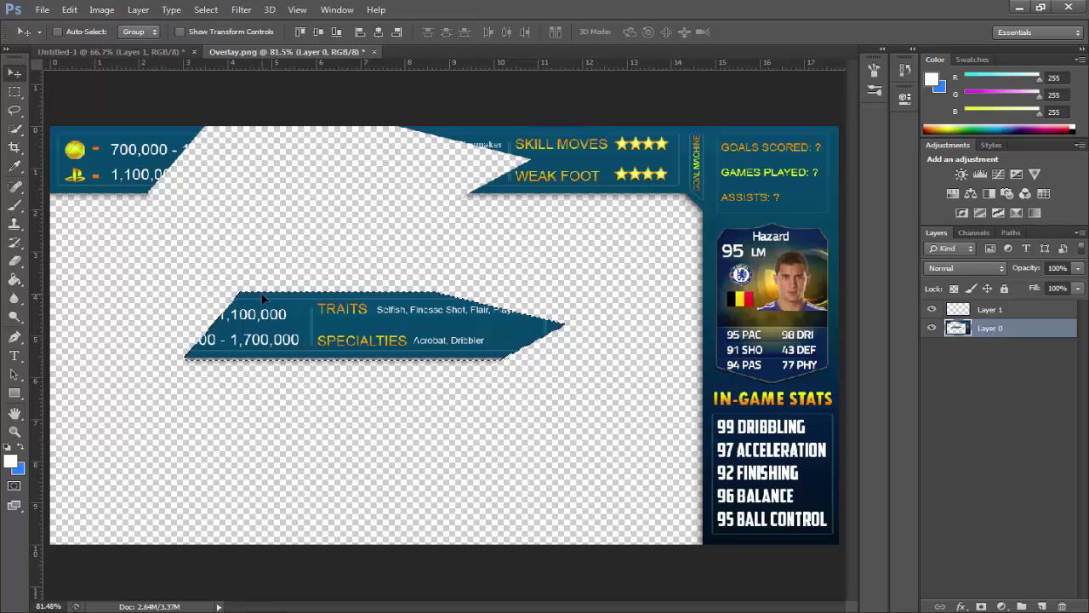
- Copy the selected header piece to a new layer and place the copy below the original piece
{"action": "key", "text": "ctrl+j"}
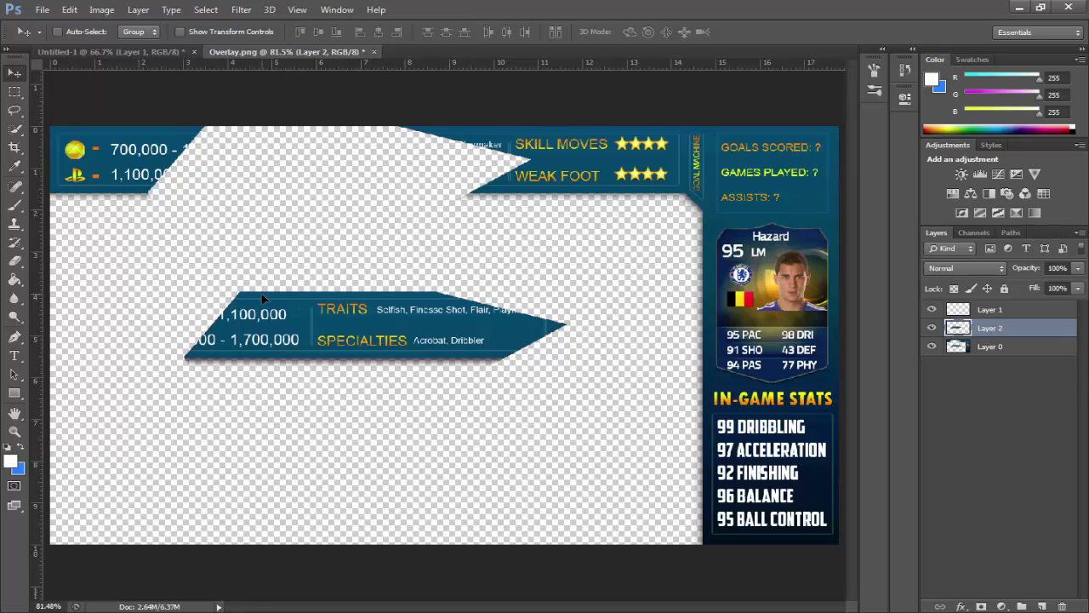
{"action": "left_click_drag", "start_coordinate": [375, 339], "coordinate": [393, 432]}
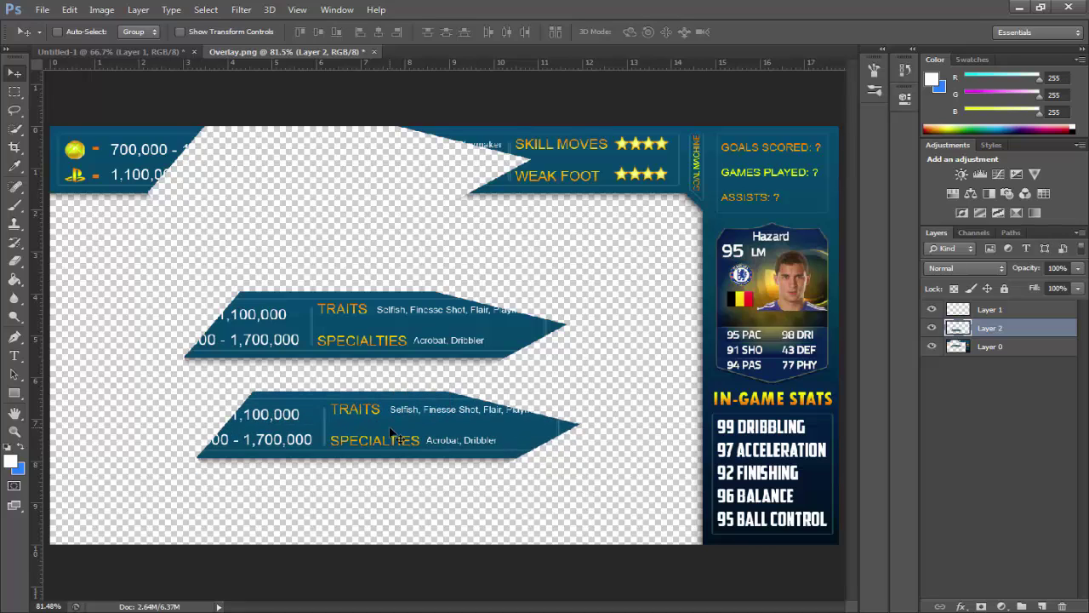
- Undo the copy, the moves, the selection and the four-sided path to restore the original overlay
{"action": "key", "text": "ctrl+alt+z"}
{"action": "key", "text": "ctrl+alt+z"}
{"action": "key", "text": "ctrl+alt+z"}
{"action": "key", "text": "ctrl+alt+z"}
{"action": "key", "text": "ctrl+alt+z"}
{"action": "key", "text": "ctrl+alt+z"}
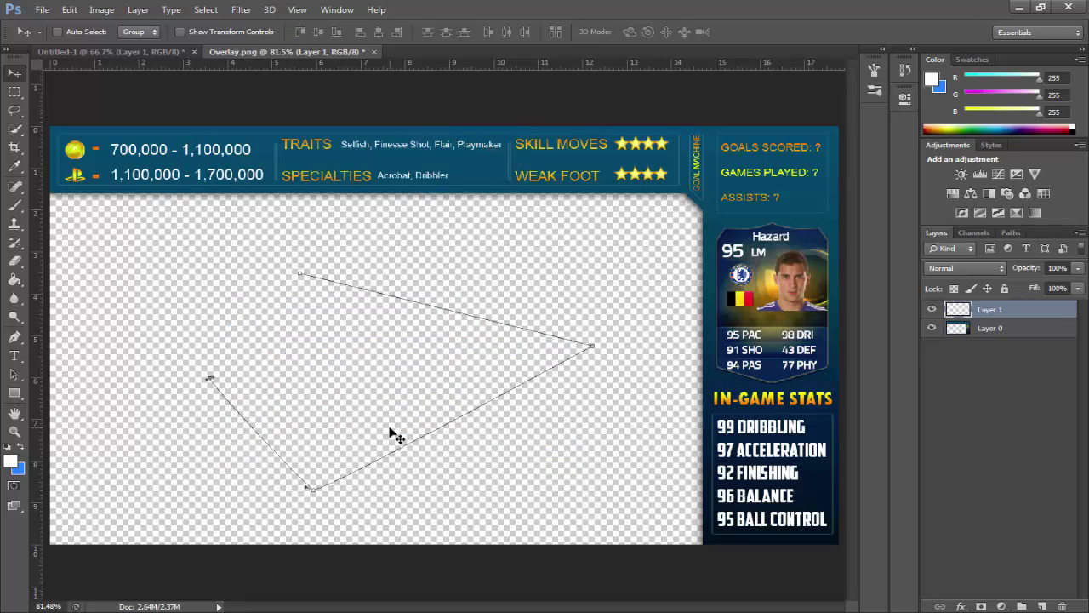
{"action": "key", "text": "ctrl+alt+z"}
{"action": "key", "text": "ctrl+alt+z"}
{"action": "key", "text": "ctrl+alt+z"}
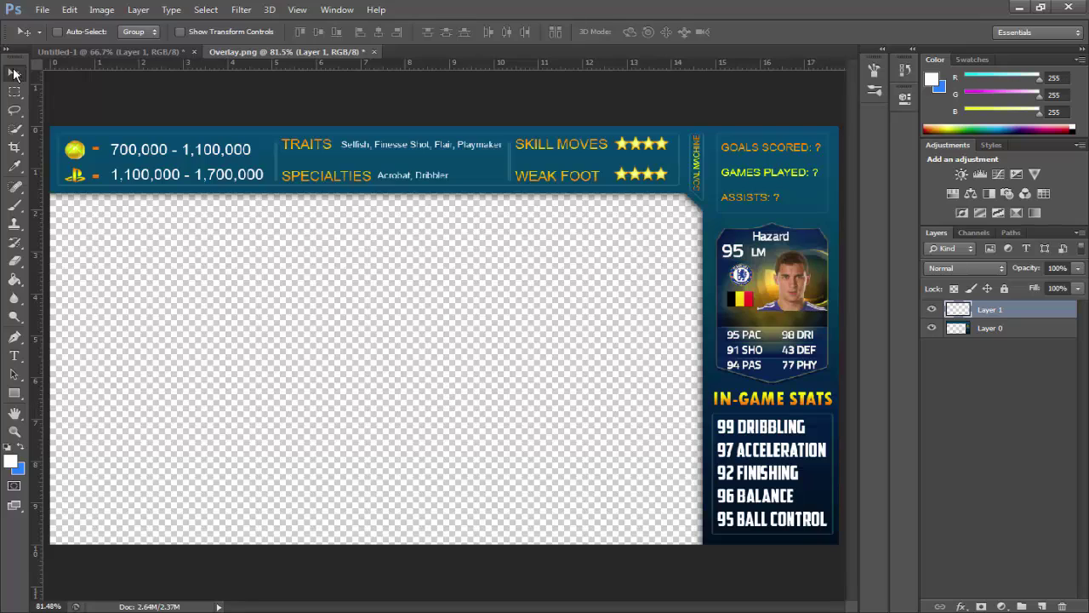
- Draw a closed Pen tool path over the header, with a vertical edge through the traits section and a diagonal edge through the skill stars
{"action": "left_click", "coordinate": [15, 337]}
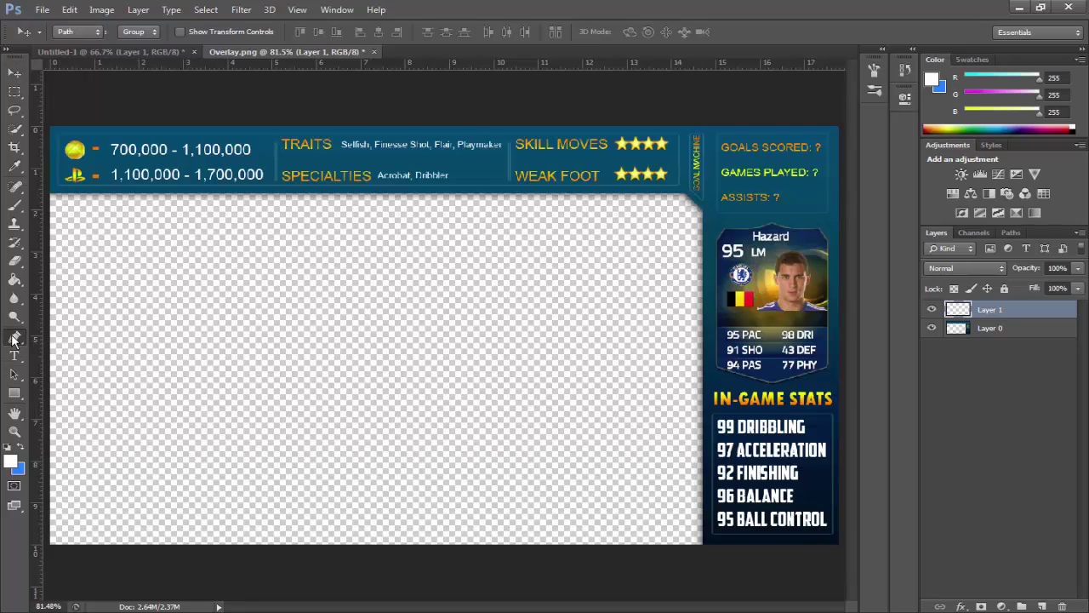
{"action": "left_click", "coordinate": [669, 101]}
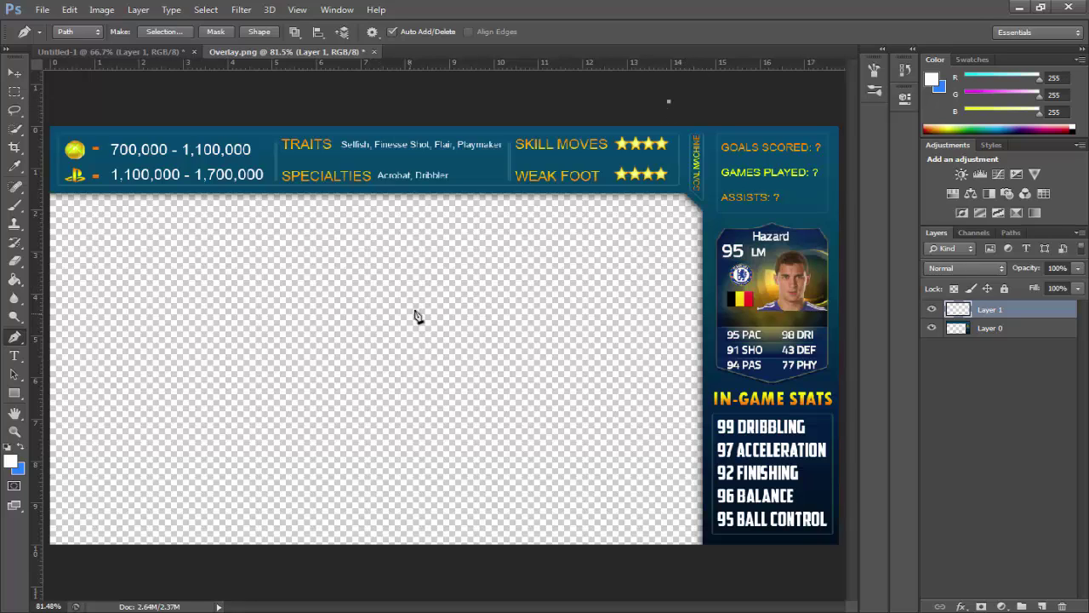
{"action": "left_click", "coordinate": [448, 308]}
{"action": "left_click", "coordinate": [452, 85], "text": "shift"}
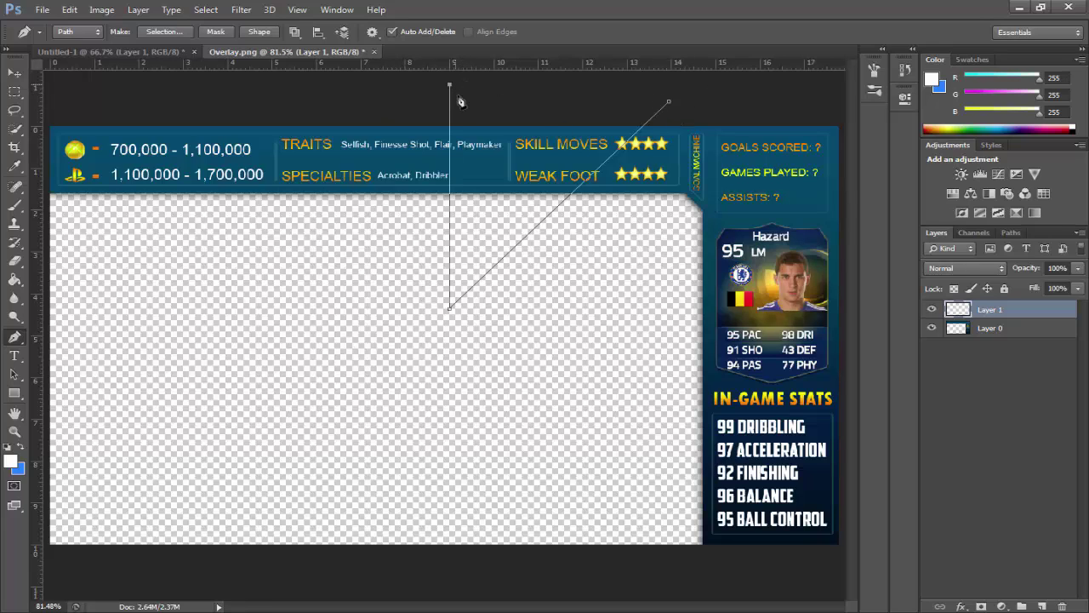
{"action": "left_click", "coordinate": [676, 85], "text": "shift"}
{"action": "left_click", "coordinate": [669, 102]}
{"action": "right_click", "coordinate": [543, 124]}
{"action": "right_click", "coordinate": [501, 98]}
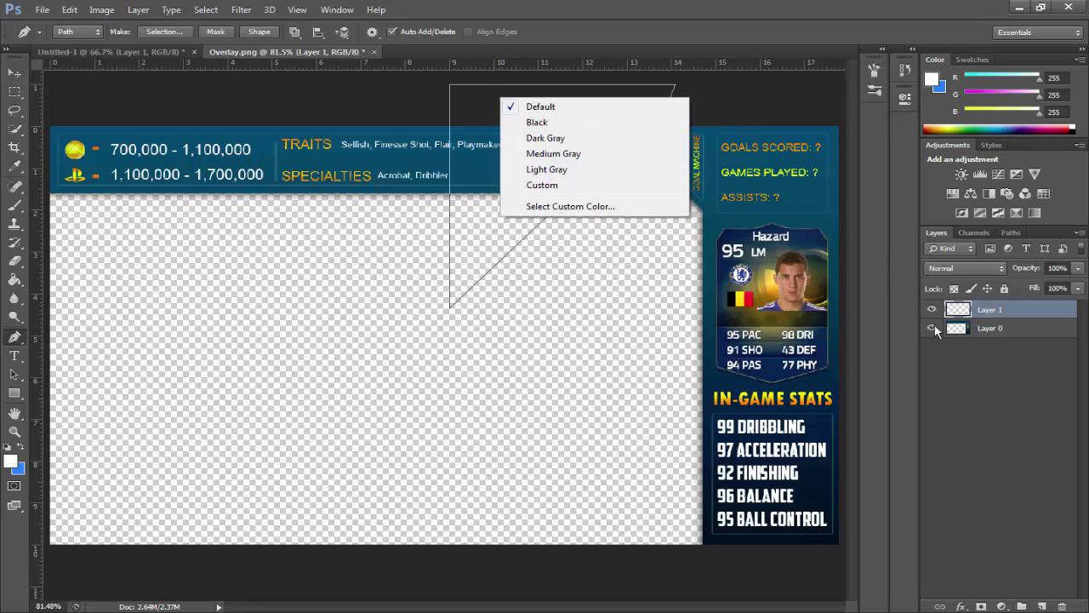
- Fill the closed path on Layer 0 with solid black, and delete the path
{"action": "left_click", "coordinate": [1011, 319]}
{"action": "left_click", "coordinate": [1004, 332]}
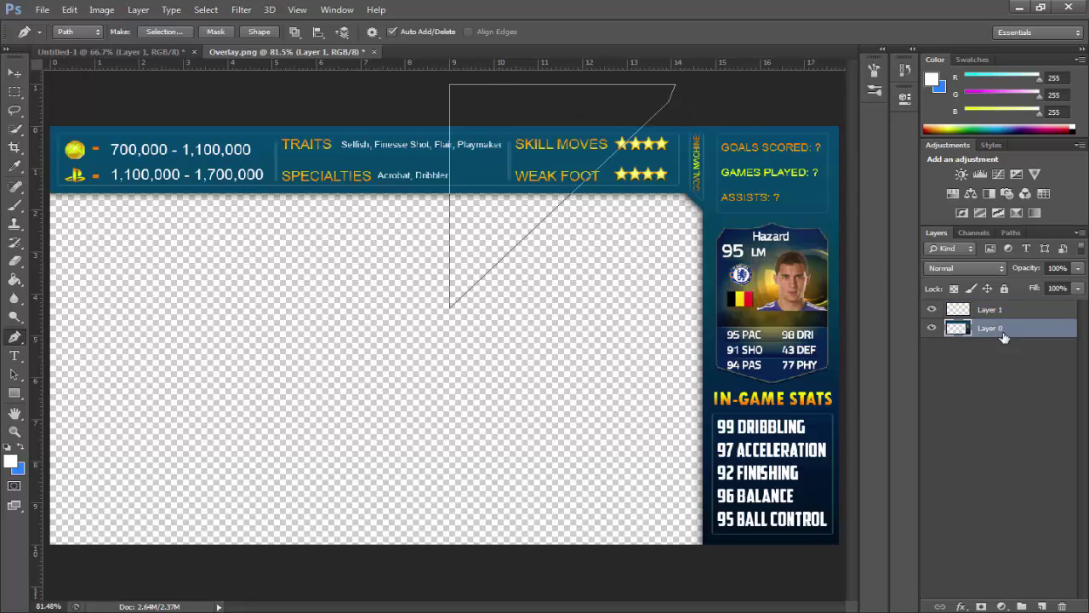
{"action": "right_click", "coordinate": [500, 165]}
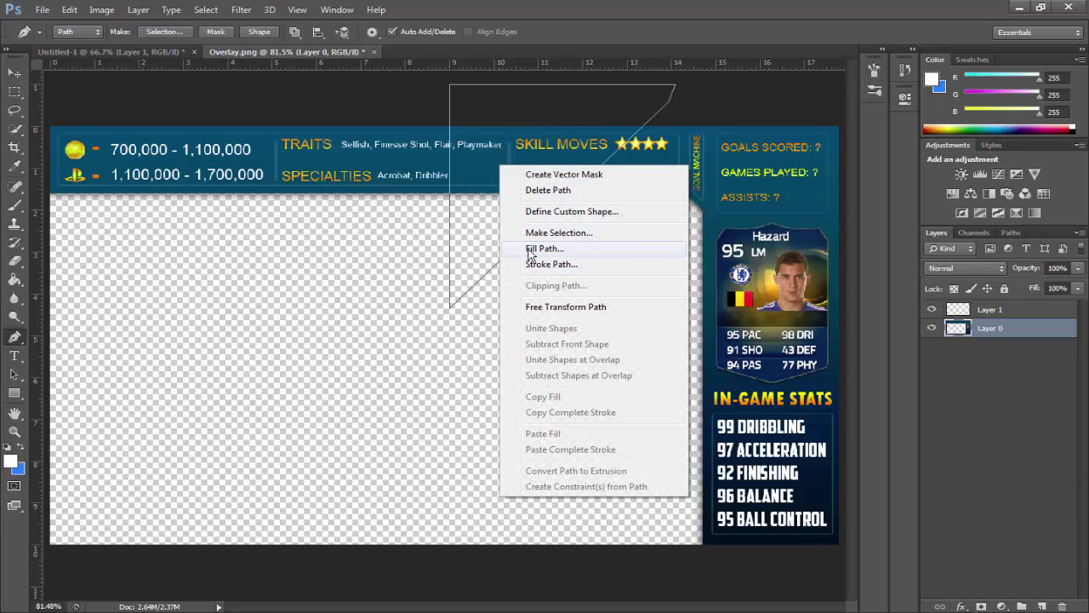
{"action": "left_click", "coordinate": [531, 248]}
{"action": "left_click", "coordinate": [528, 171]}
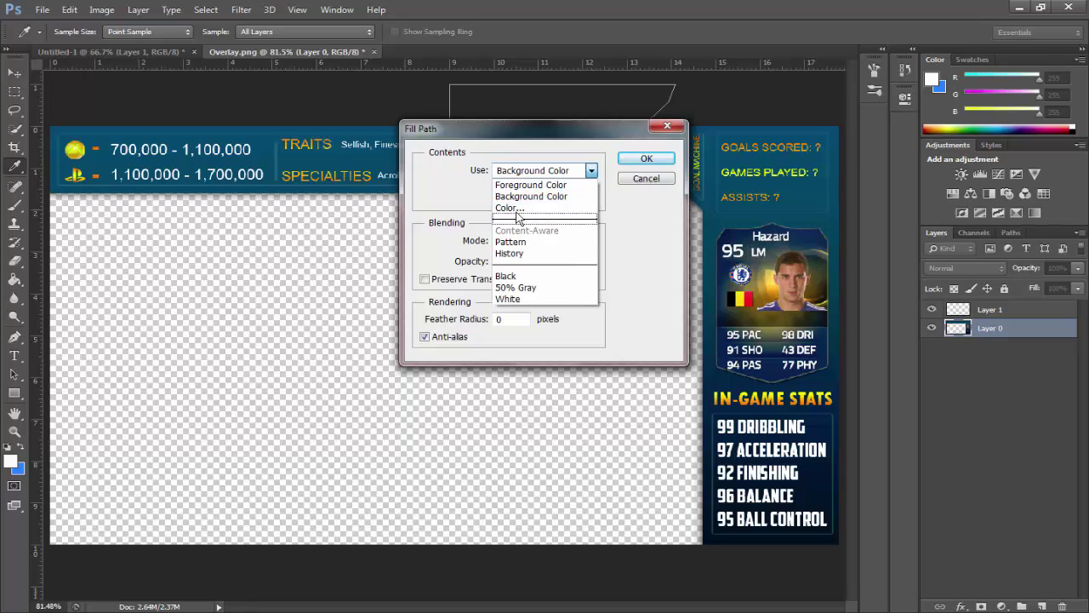
{"action": "left_click", "coordinate": [511, 207]}
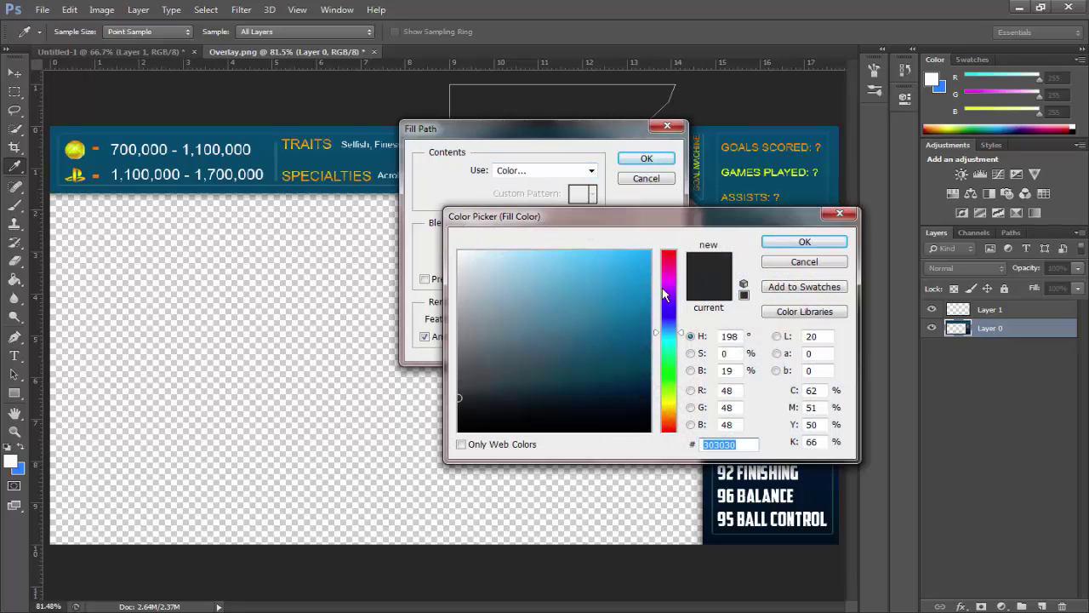
{"action": "left_click", "coordinate": [807, 243]}
{"action": "left_click", "coordinate": [644, 161]}
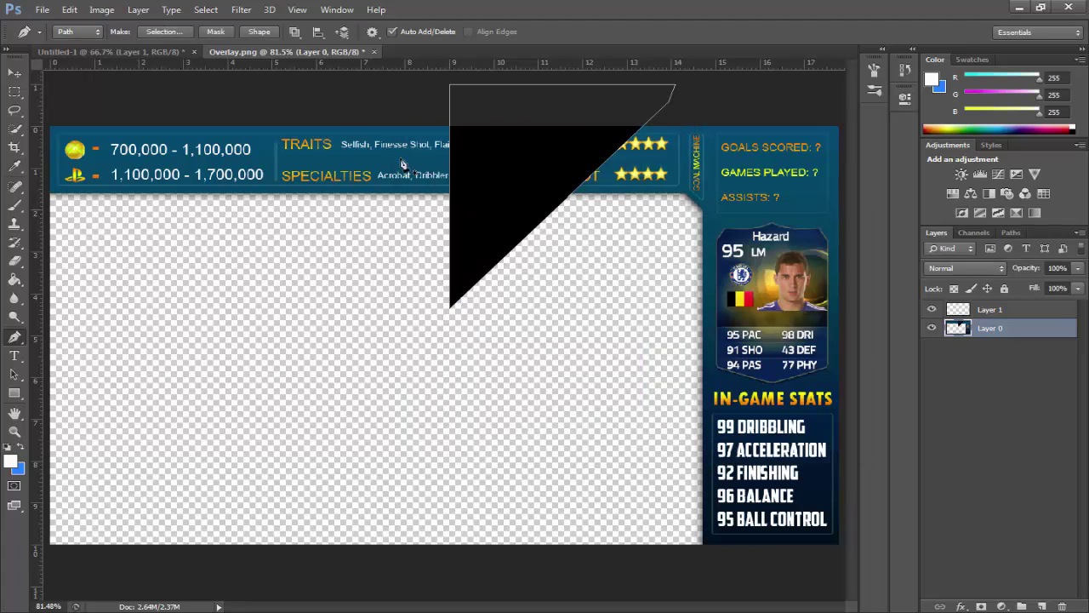
{"action": "right_click", "coordinate": [485, 168]}
{"action": "left_click", "coordinate": [518, 192]}
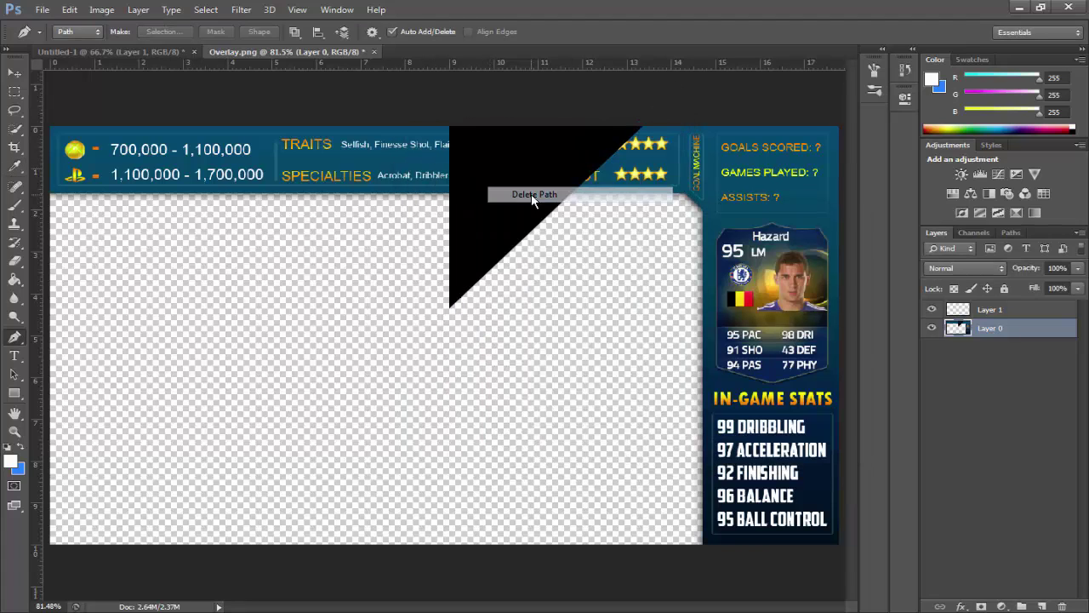
- Try the Overlay and Dissolve blend modes on Layer 0
{"action": "left_click", "coordinate": [13, 75]}
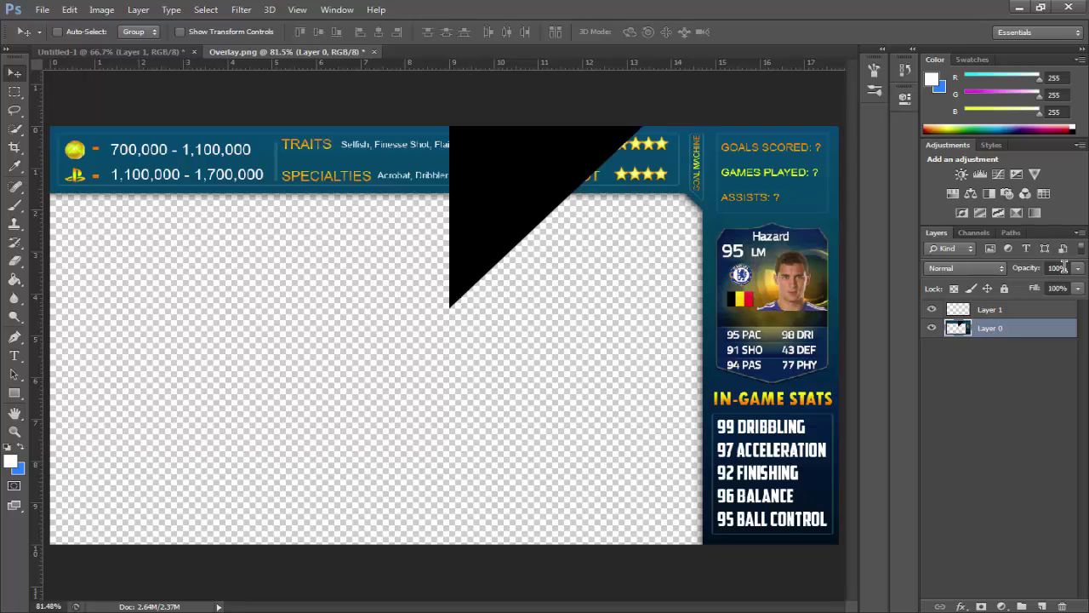
{"action": "left_click", "coordinate": [969, 268]}
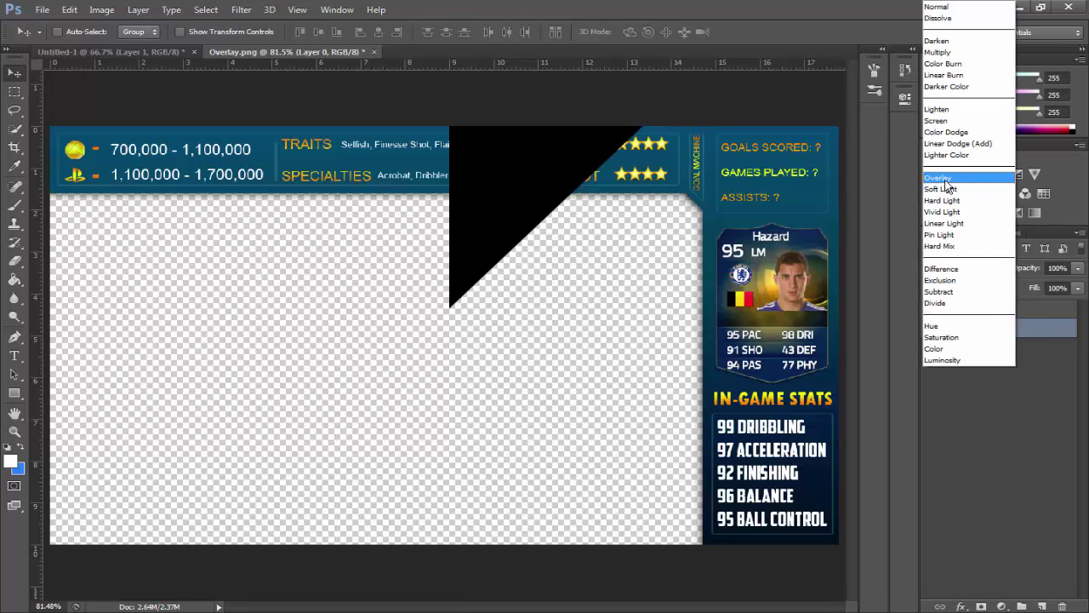
{"action": "left_click", "coordinate": [940, 178]}
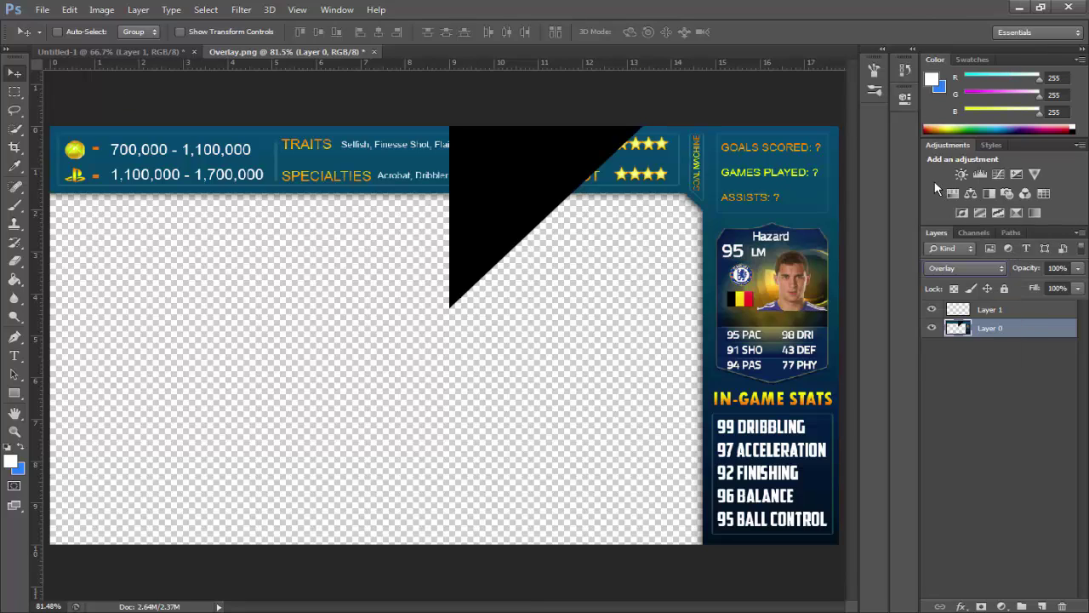
{"action": "left_click", "coordinate": [936, 265]}
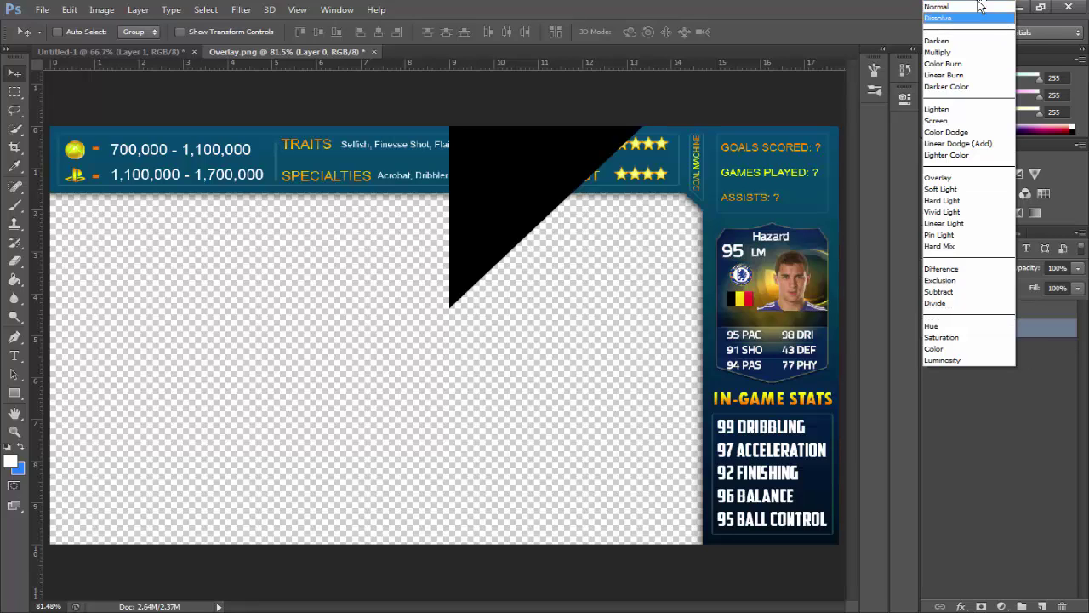
{"action": "left_click", "coordinate": [939, 18]}
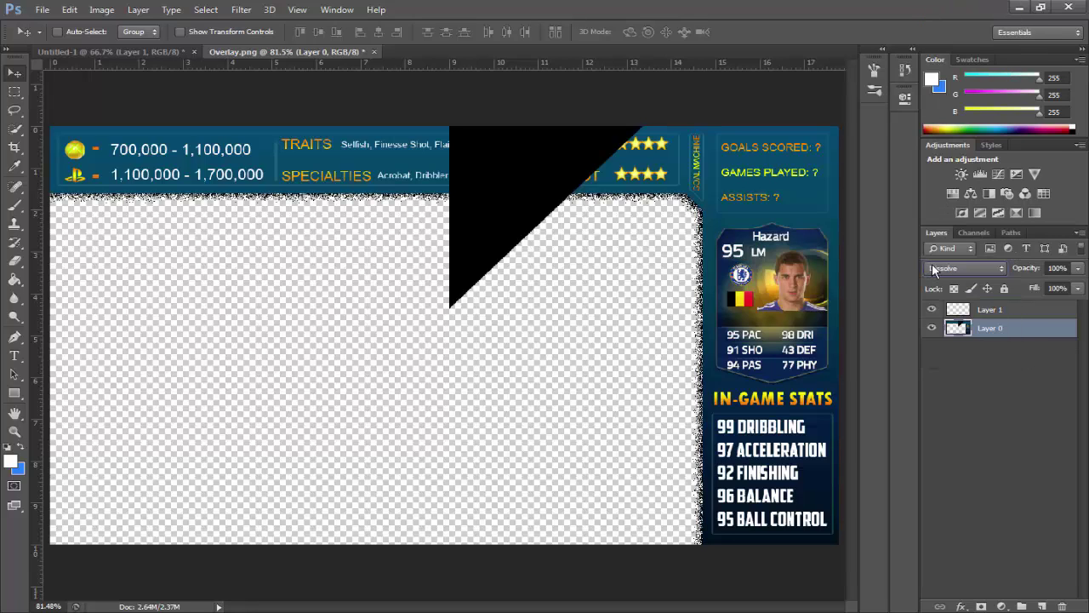
- Undo the blend modes, black fill and path deletion, and close the Pen tool path again with Layer 1 active
{"action": "scroll", "coordinate": [945, 266], "scroll_direction": "up", "scroll_amount": 1}
{"action": "key", "text": "alt+]"}
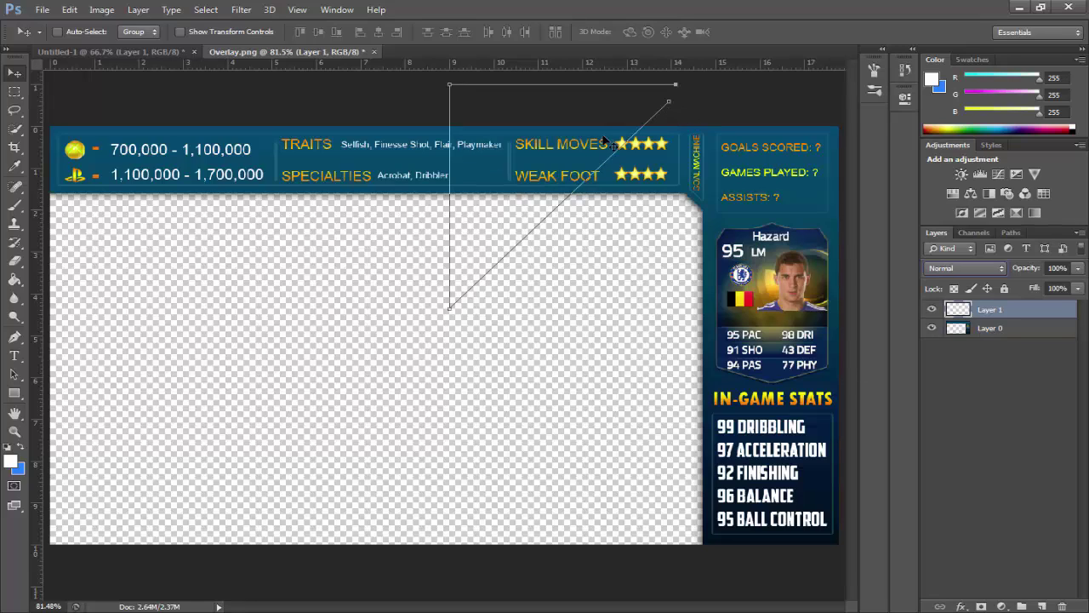
{"action": "left_click", "coordinate": [14, 336]}
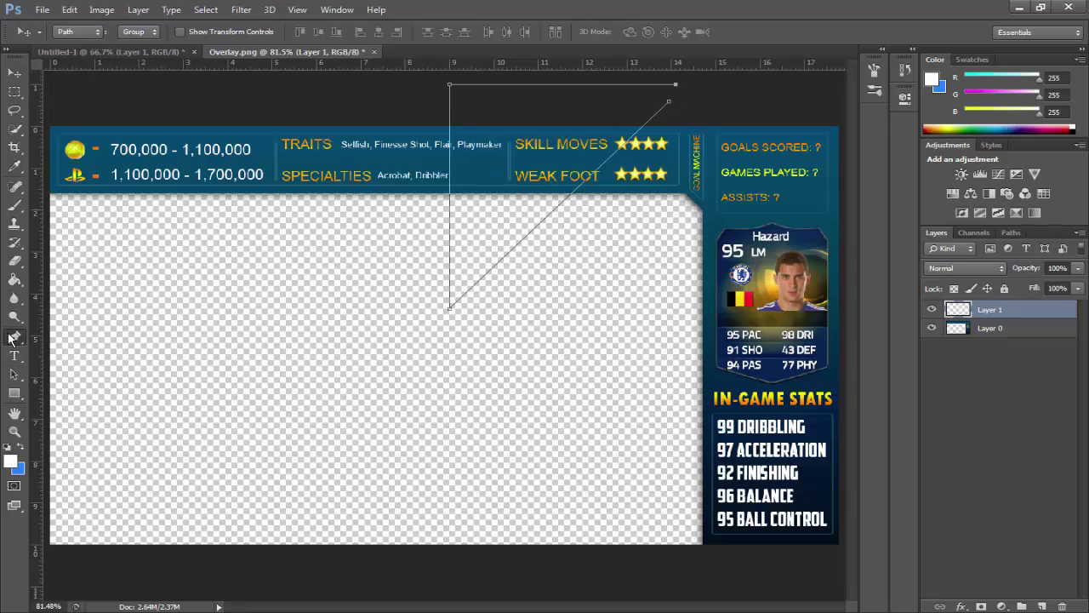
{"action": "left_click", "coordinate": [671, 103]}
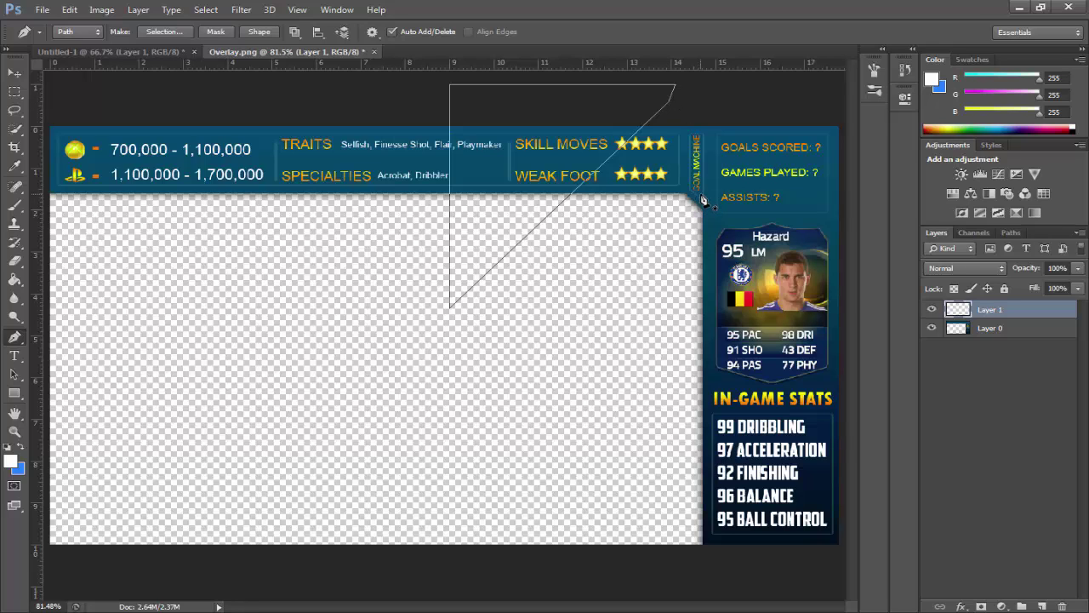
- Fill the closed path on Layer 1 with black (000000) at 100% opacity, and delete the path
{"action": "right_click", "coordinate": [506, 162]}
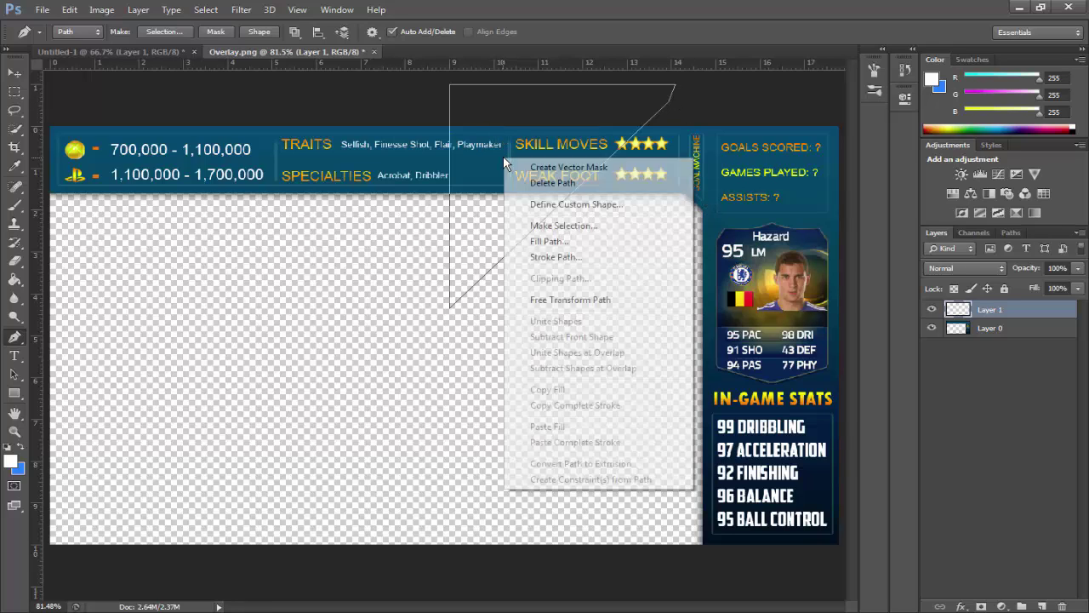
{"action": "left_click", "coordinate": [543, 243]}
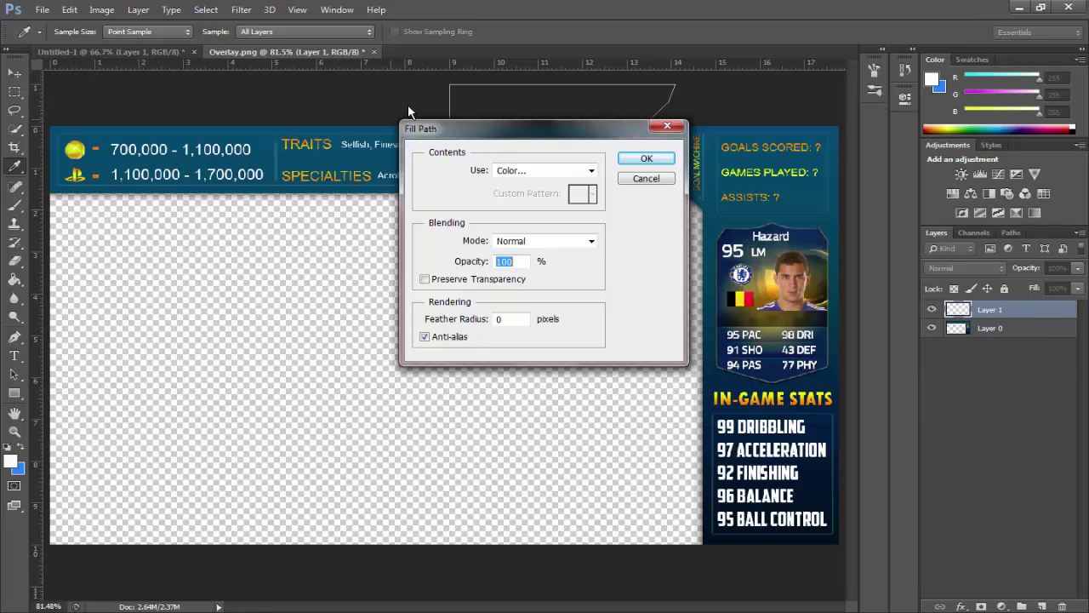
{"action": "left_click", "coordinate": [514, 171]}
{"action": "left_click", "coordinate": [516, 211]}
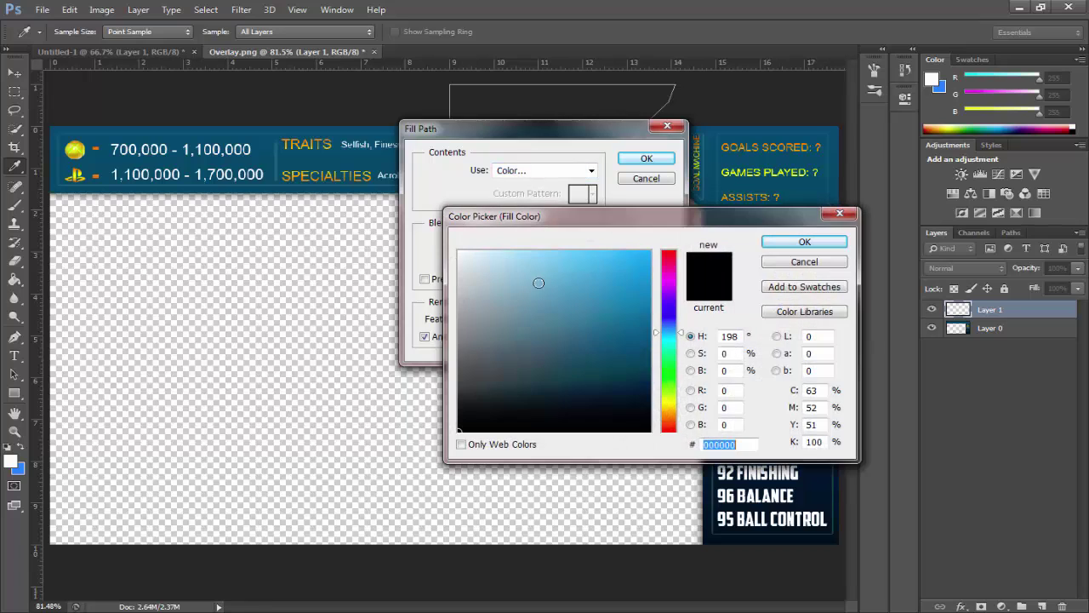
{"action": "key", "text": "Return"}
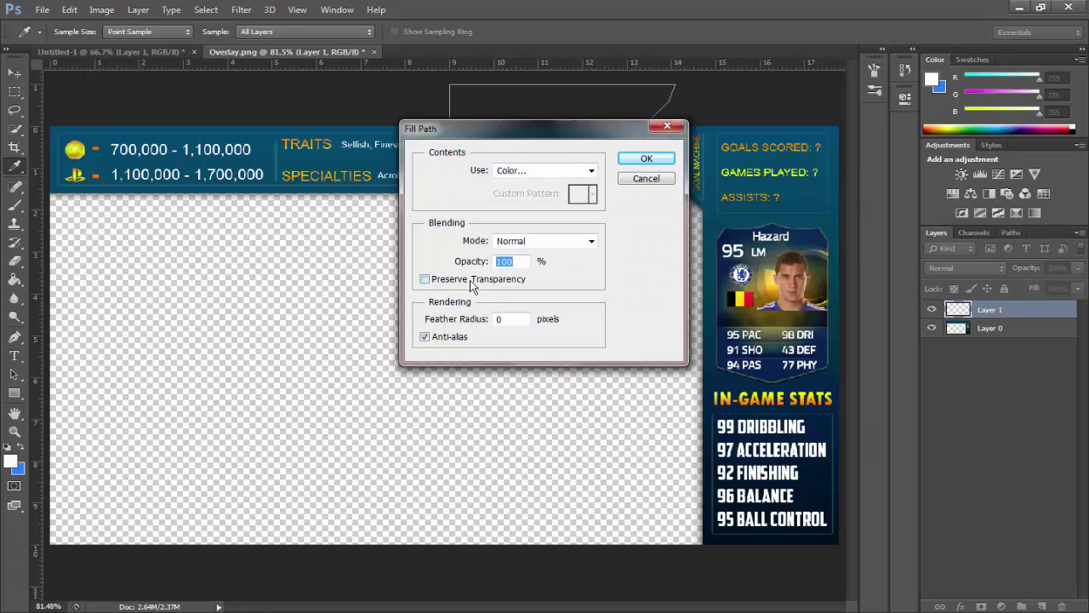
{"action": "key", "text": "Return"}
{"action": "right_click", "coordinate": [525, 202]}
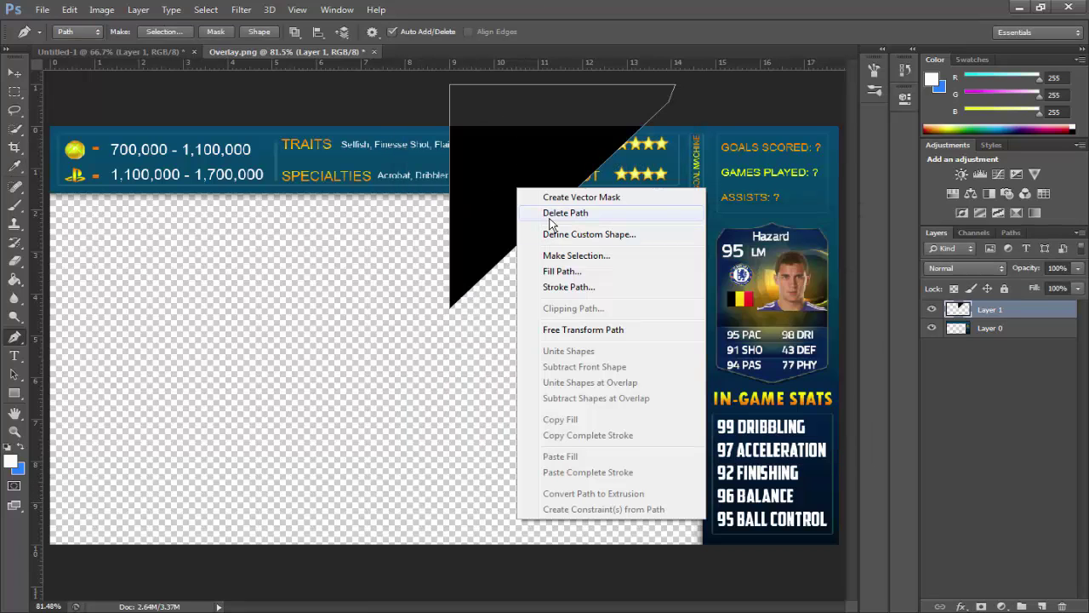
{"action": "left_click", "coordinate": [551, 212]}
- Set Layer 1 to the Overlay blend mode with 2% opacity
{"action": "left_click", "coordinate": [964, 267]}
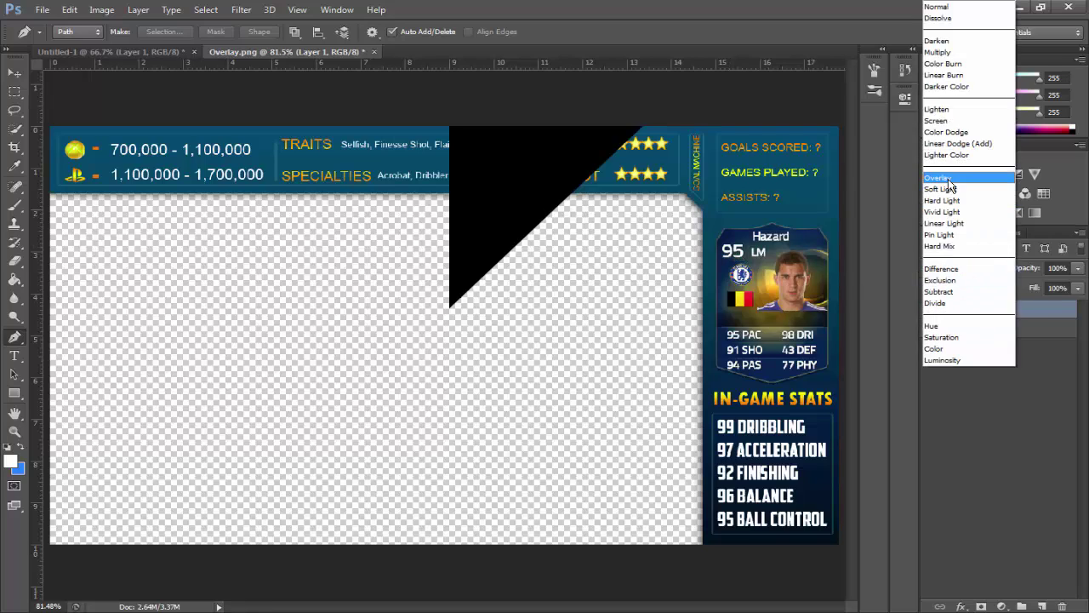
{"action": "left_click", "coordinate": [944, 176]}
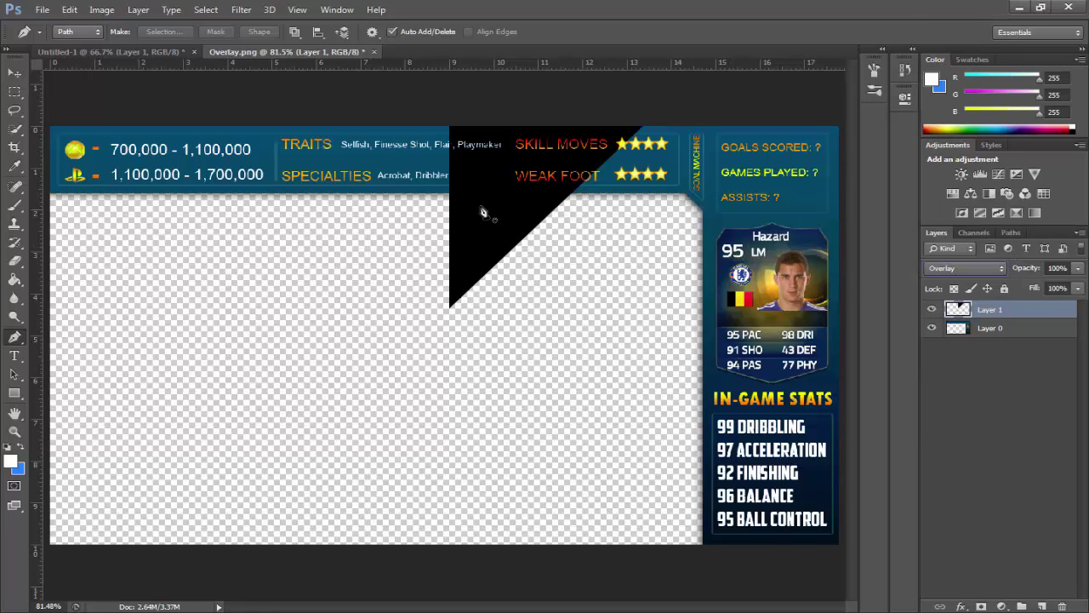
{"action": "left_click", "coordinate": [11, 80]}
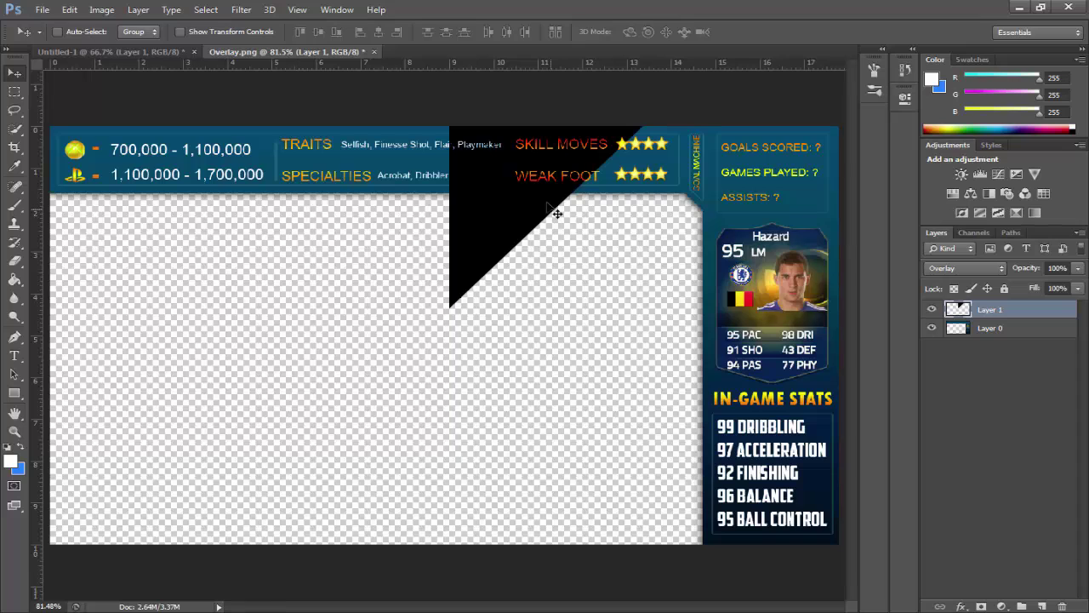
{"action": "left_click_drag", "start_coordinate": [473, 192], "coordinate": [537, 170]}
{"action": "left_click_drag", "start_coordinate": [1028, 270], "coordinate": [962, 281]}
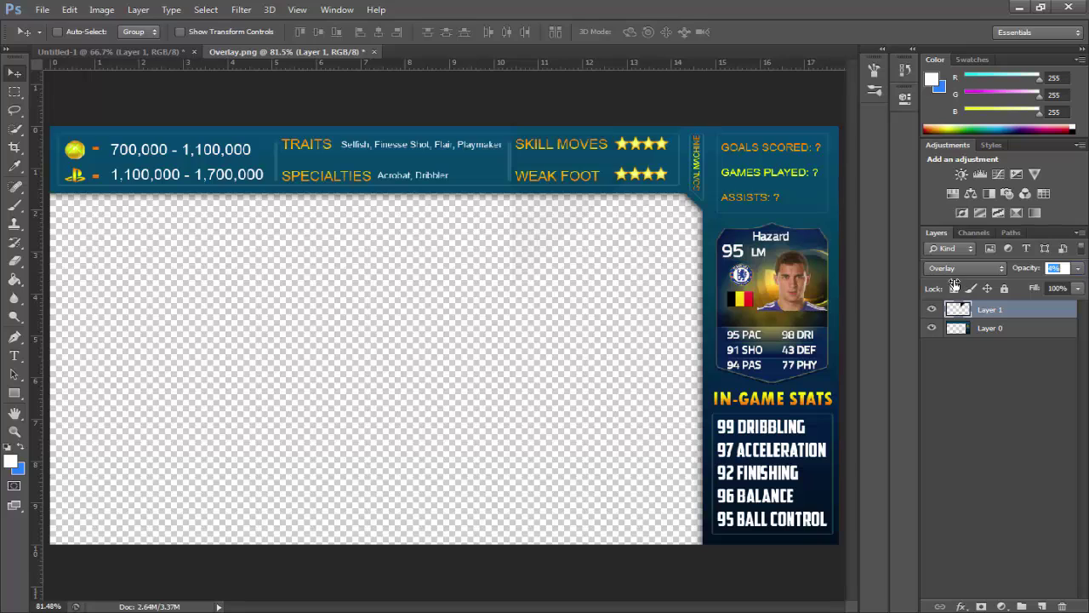
{"action": "type", "text": "2"}
{"action": "key", "text": "Return"}
- Examine the faint overlay shape across the traits and skill moves header at 200%, and return to the full image view
{"action": "left_click", "coordinate": [13, 431]}
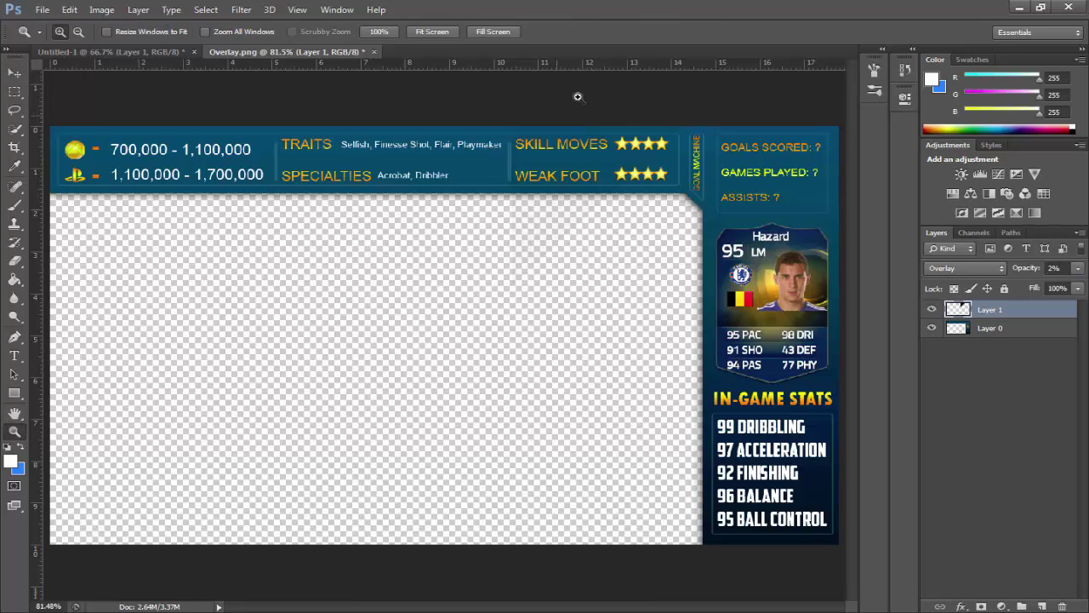
{"action": "right_click", "coordinate": [576, 102]}
{"action": "key", "text": "Escape"}
{"action": "right_click", "coordinate": [515, 161]}
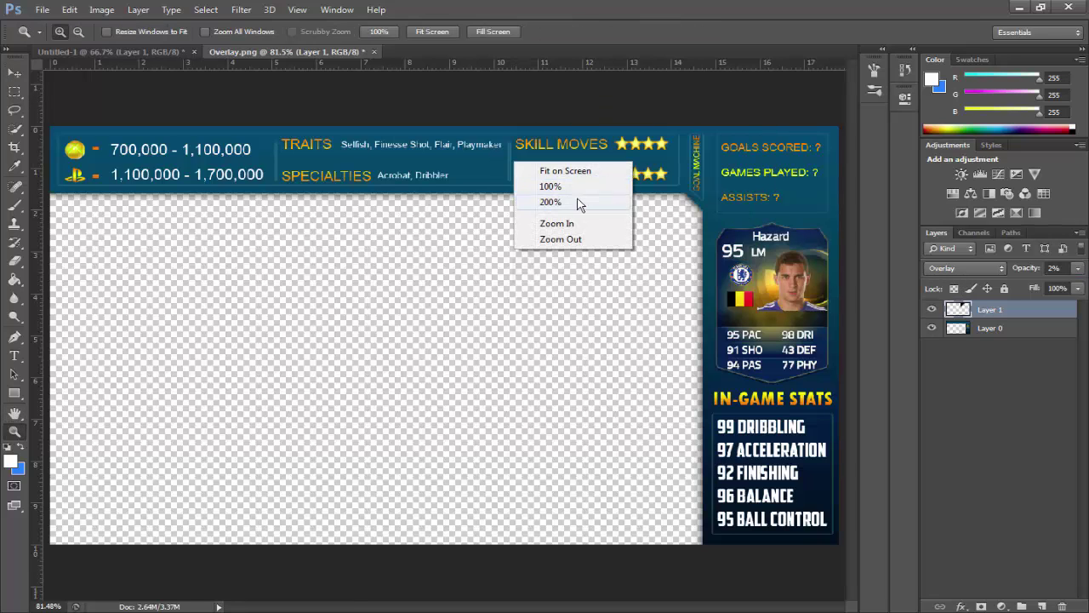
{"action": "left_click", "coordinate": [579, 203]}
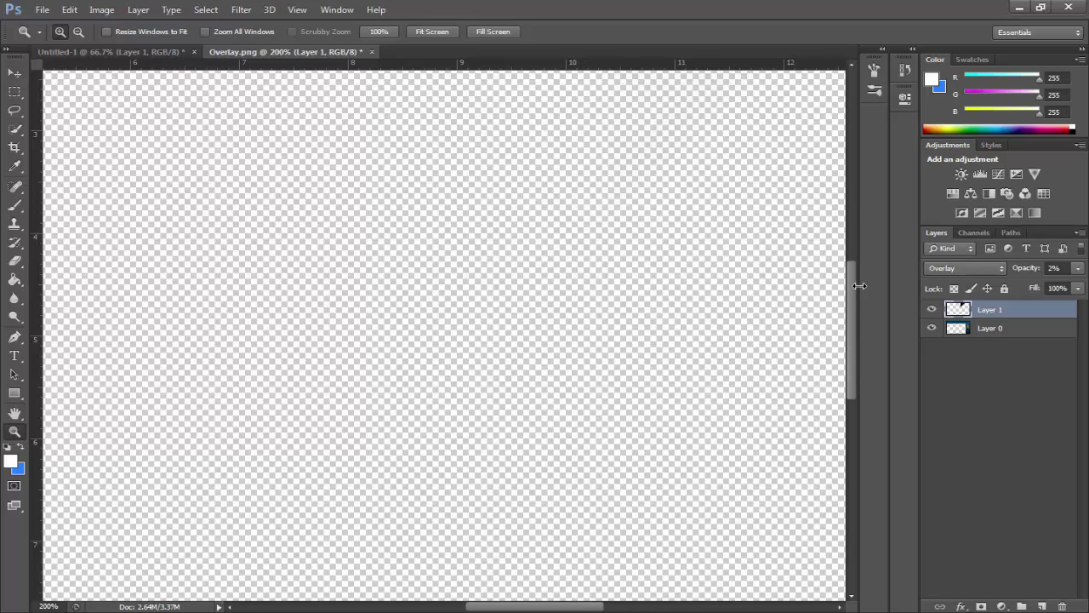
{"action": "left_click_drag", "start_coordinate": [853, 286], "coordinate": [851, 188]}
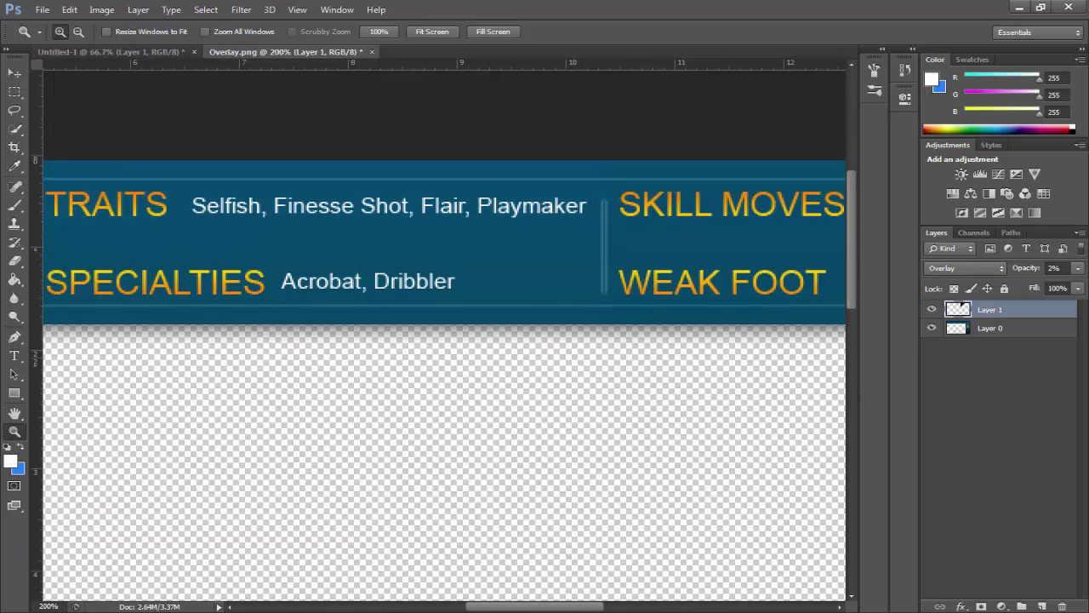
{"action": "left_click_drag", "start_coordinate": [554, 607], "coordinate": [623, 608]}
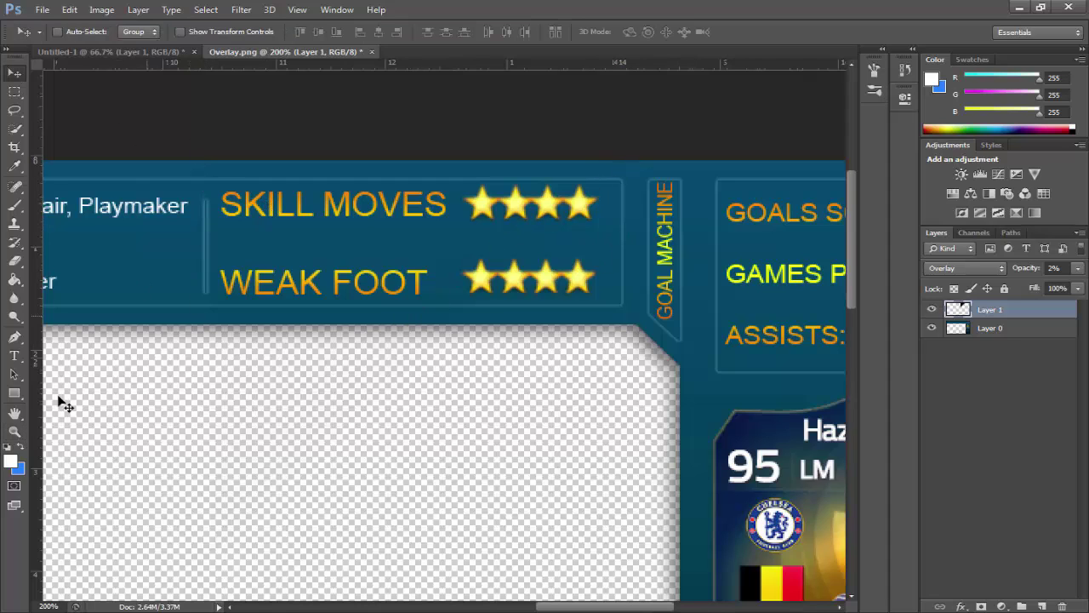
{"action": "right_click", "coordinate": [369, 439]}
{"action": "left_click", "coordinate": [404, 442]}
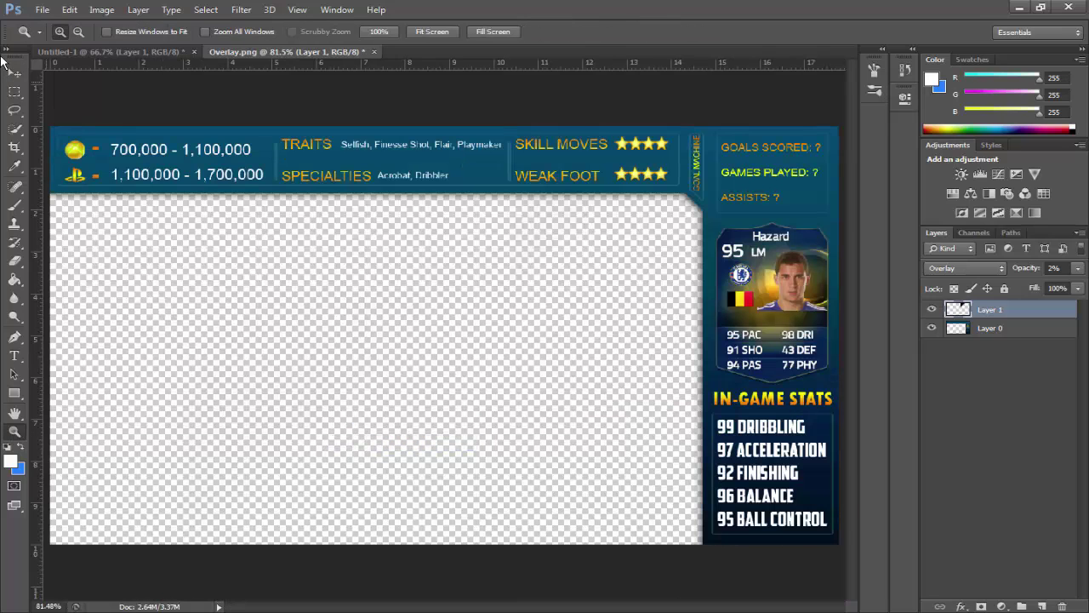
- Delete Layer 1 with the filled shape
{"action": "left_click", "coordinate": [14, 73]}
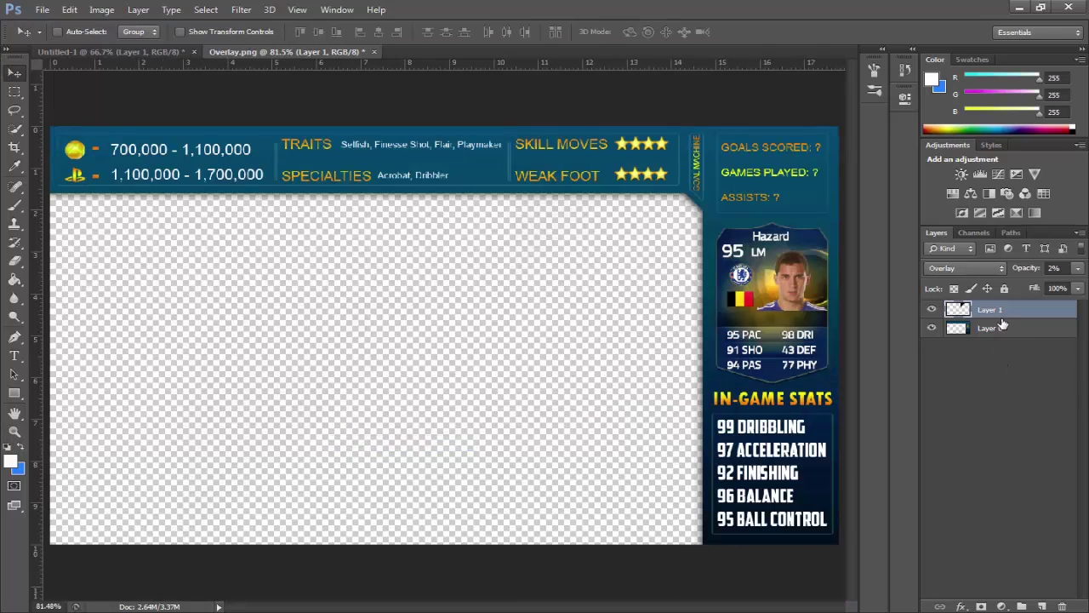
{"action": "key", "text": "Delete"}
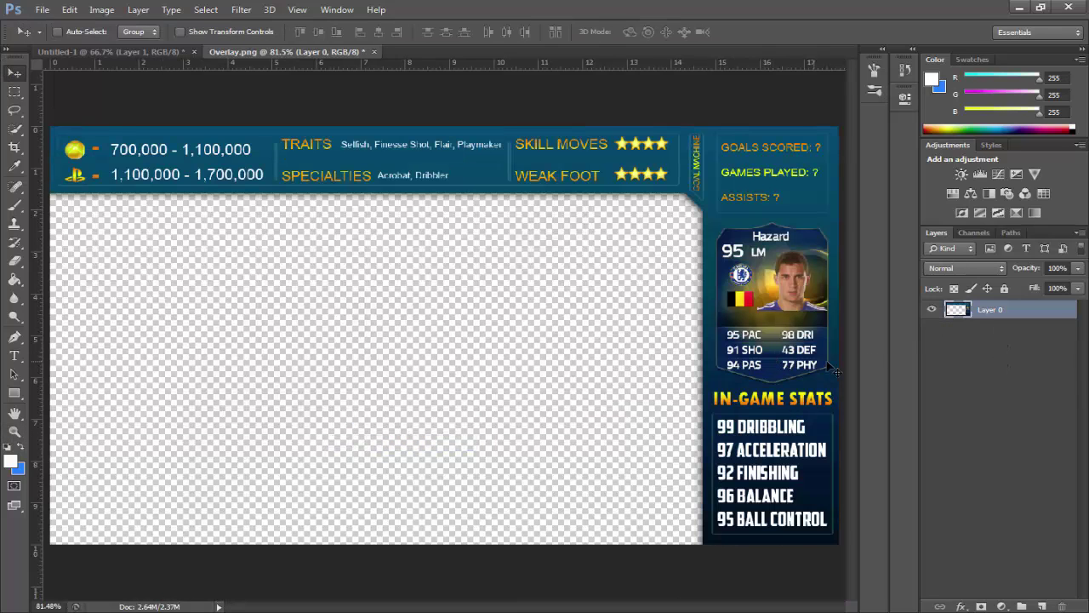
- Draw a white rectangle shape of about 589 by 359 px in the transparent area below the header
{"action": "left_click", "coordinate": [14, 337]}
{"action": "left_click", "coordinate": [14, 394]}
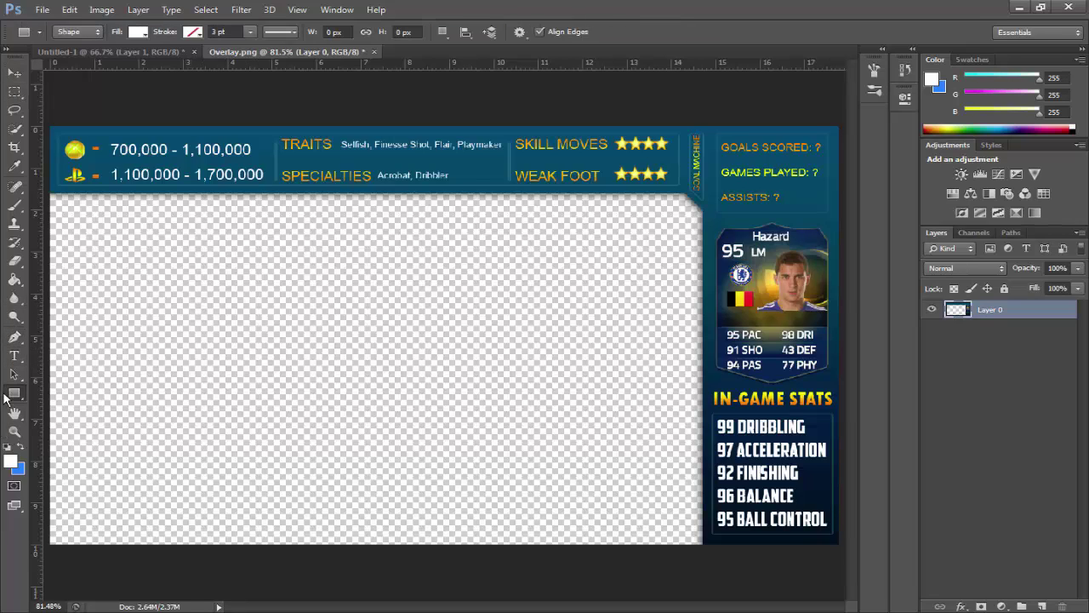
{"action": "right_click", "coordinate": [12, 398]}
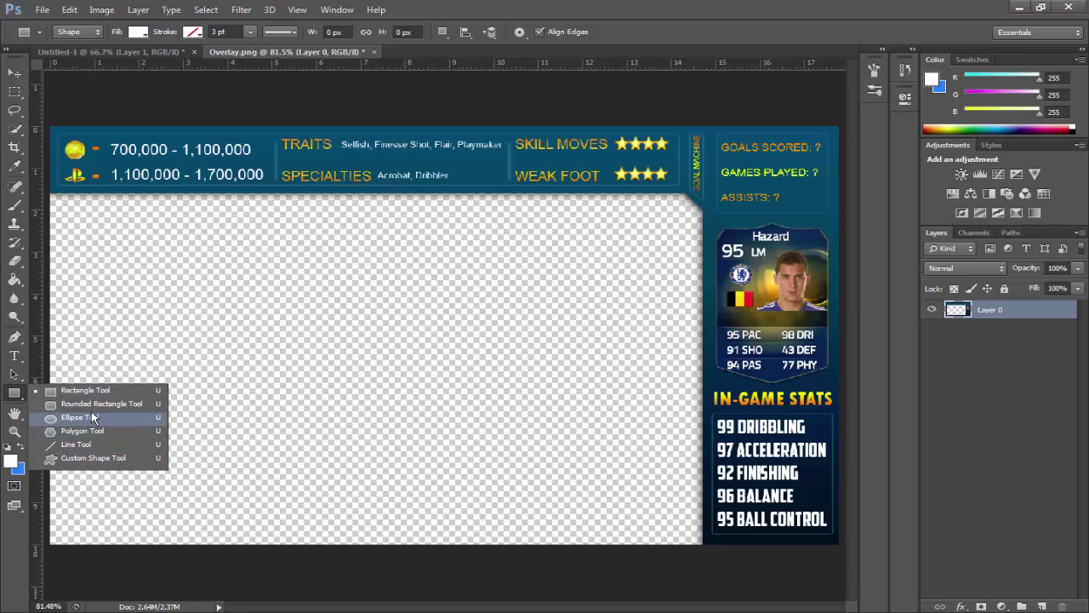
{"action": "left_click", "coordinate": [102, 393]}
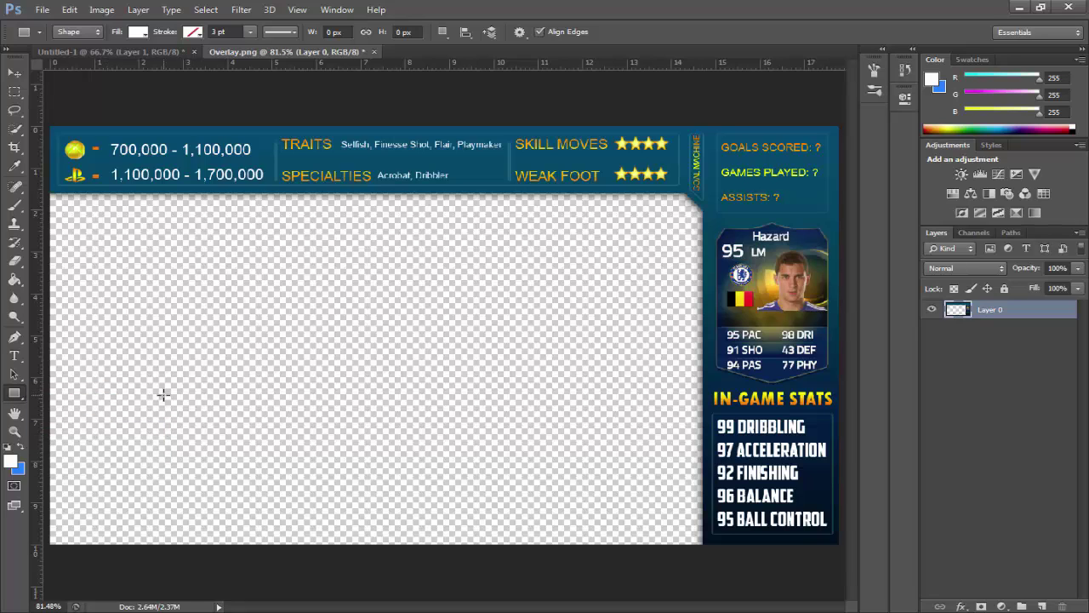
{"action": "left_click_drag", "start_coordinate": [242, 332], "coordinate": [524, 415]}
{"action": "left_click_drag", "start_coordinate": [582, 443], "coordinate": [481, 423]}
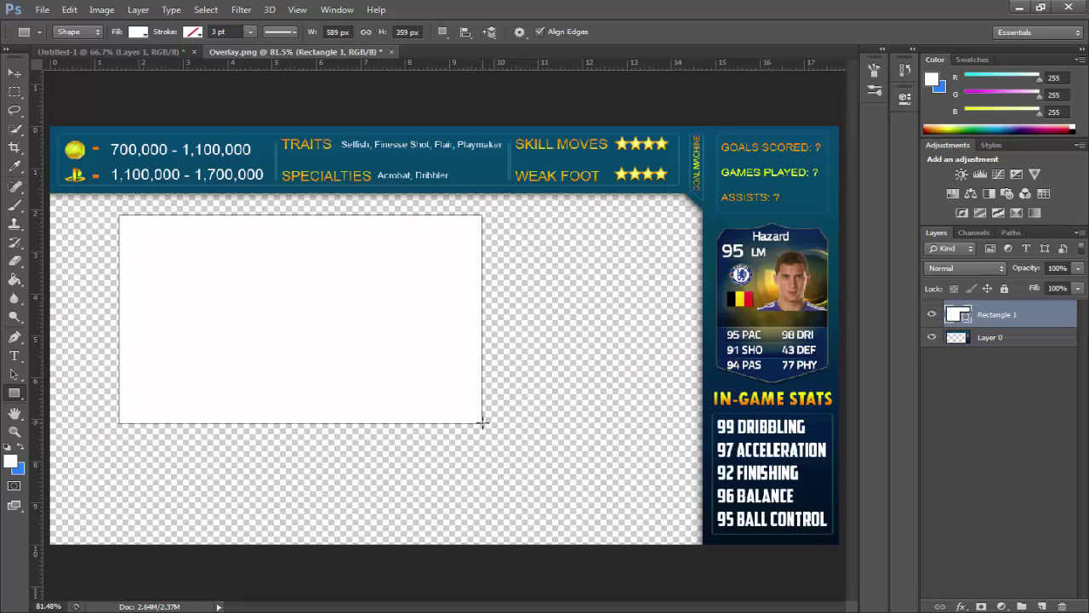
- Rasterize the Rectangle 1 layer and draw a closed Pen path running diagonally from the rectangle's upper-right corner to its bottom edge and around its lower-right part
{"action": "right_click", "coordinate": [1063, 328]}
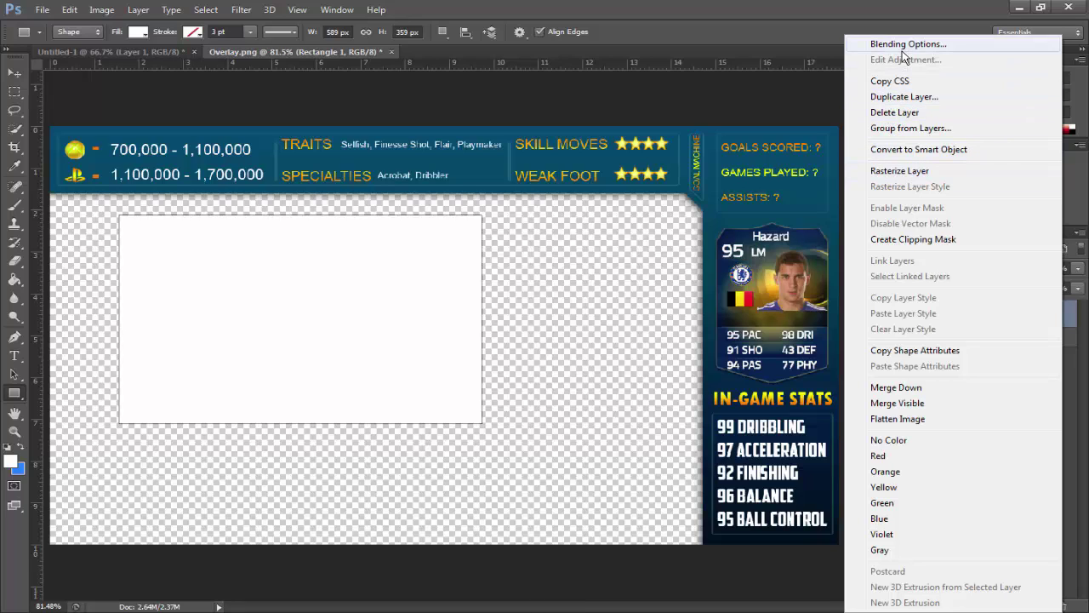
{"action": "left_click", "coordinate": [887, 172]}
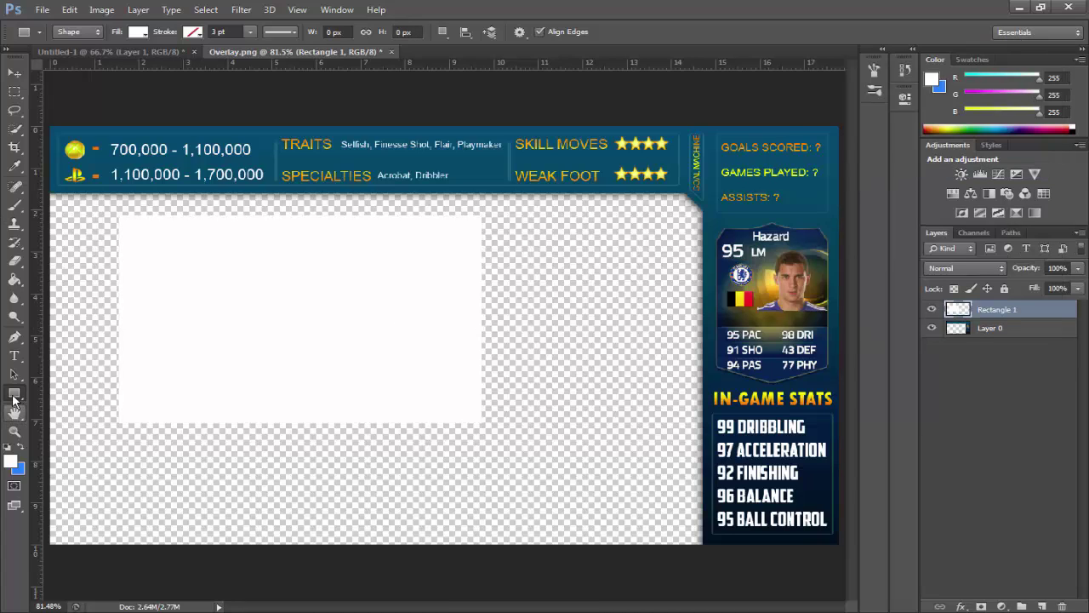
{"action": "left_click", "coordinate": [13, 341]}
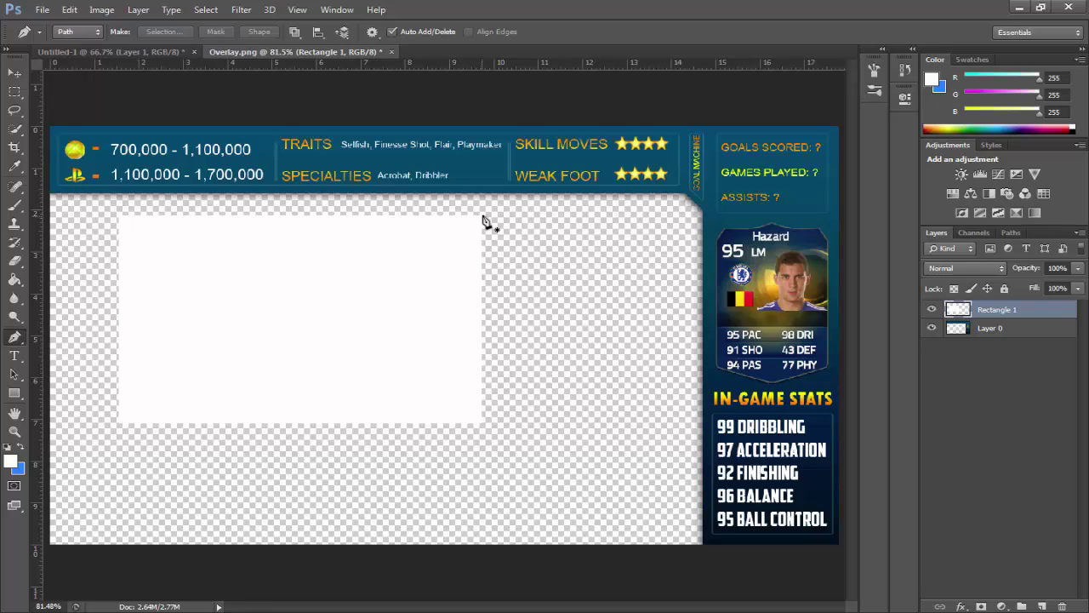
{"action": "left_click", "coordinate": [483, 215]}
{"action": "left_click", "coordinate": [263, 423]}
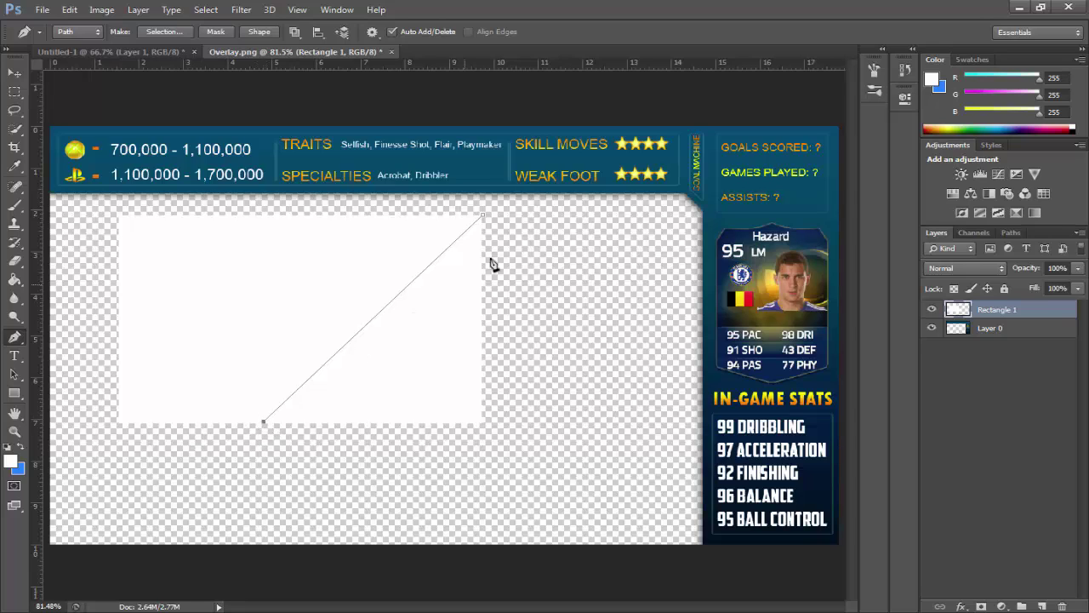
{"action": "left_click", "coordinate": [263, 493]}
{"action": "left_click", "coordinate": [504, 494]}
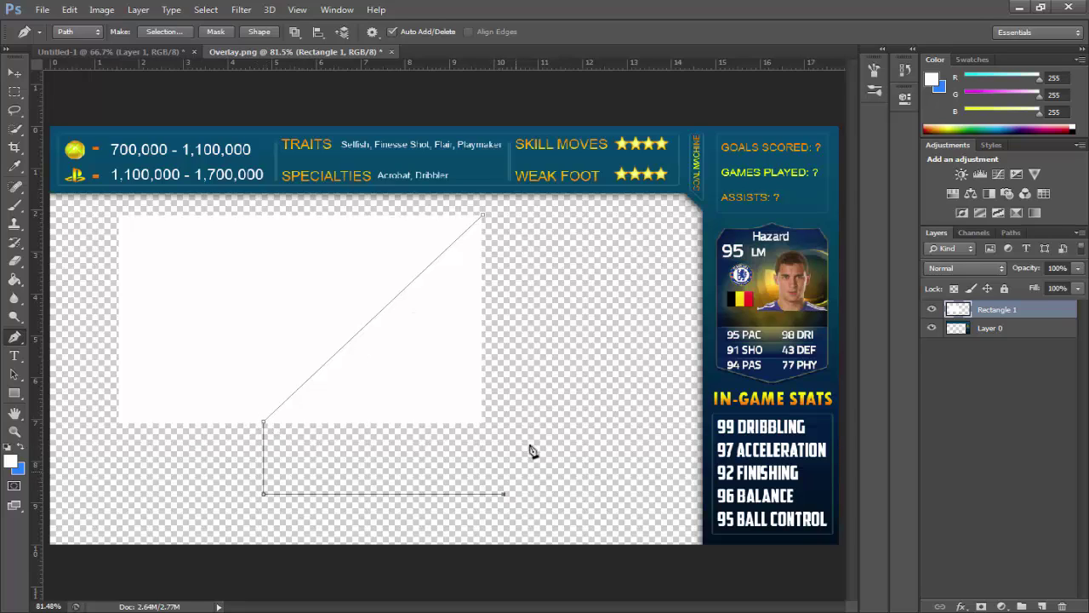
{"action": "left_click", "coordinate": [527, 293], "text": "shift"}
{"action": "left_click", "coordinate": [505, 224], "text": "shift"}
- Convert the path to a new selection with a 0-pixel feather and move the selected triangle away from the rest of the rectangle
{"action": "right_click", "coordinate": [416, 385]}
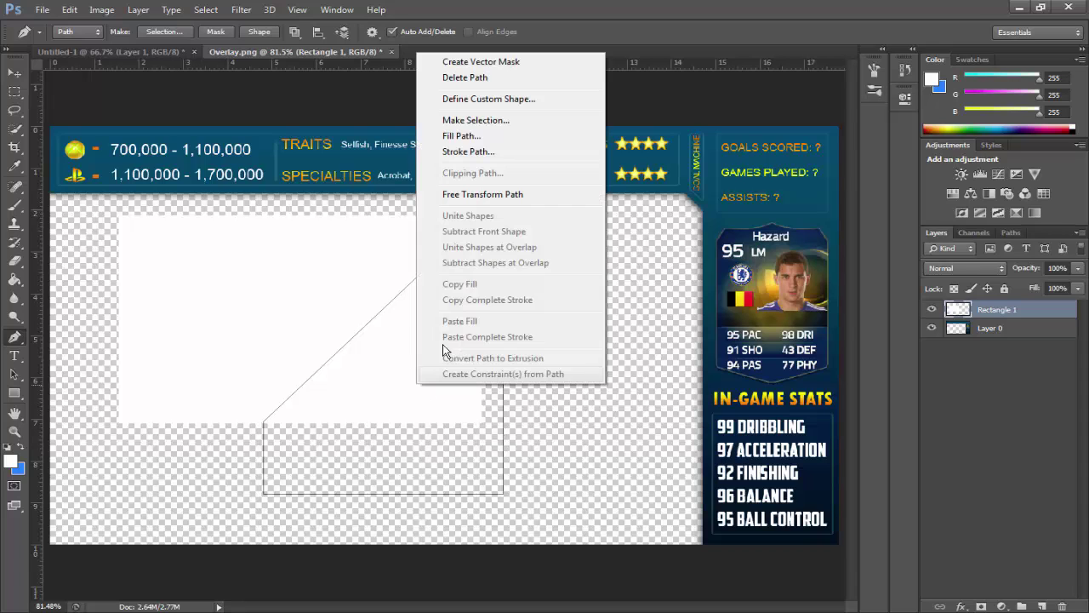
{"action": "left_click", "coordinate": [470, 120]}
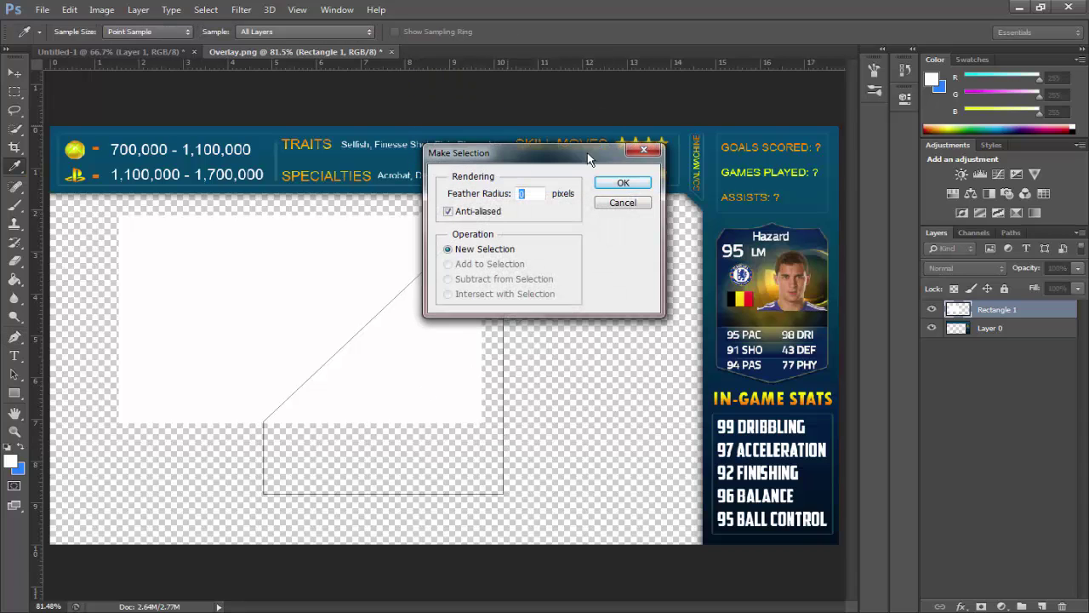
{"action": "key", "text": "Return"}
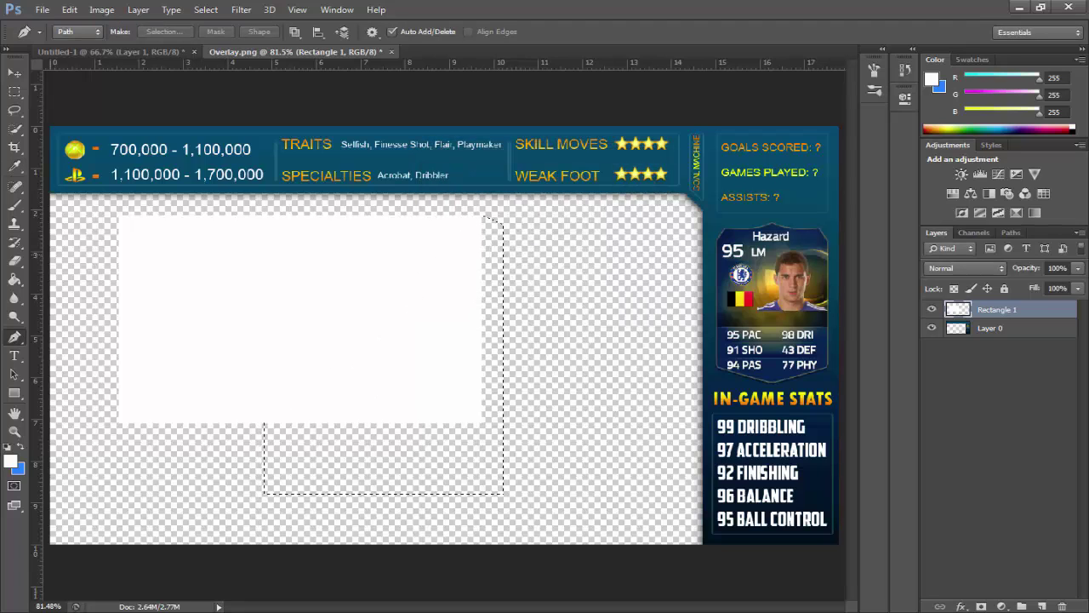
{"action": "left_click", "coordinate": [13, 74]}
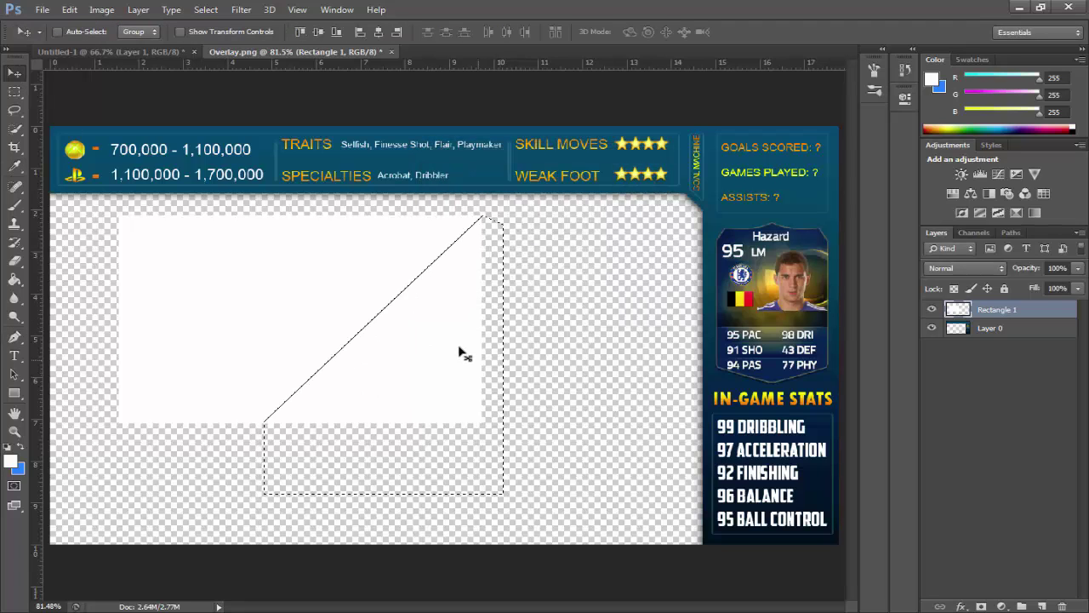
{"action": "left_click_drag", "start_coordinate": [460, 350], "coordinate": [541, 361]}
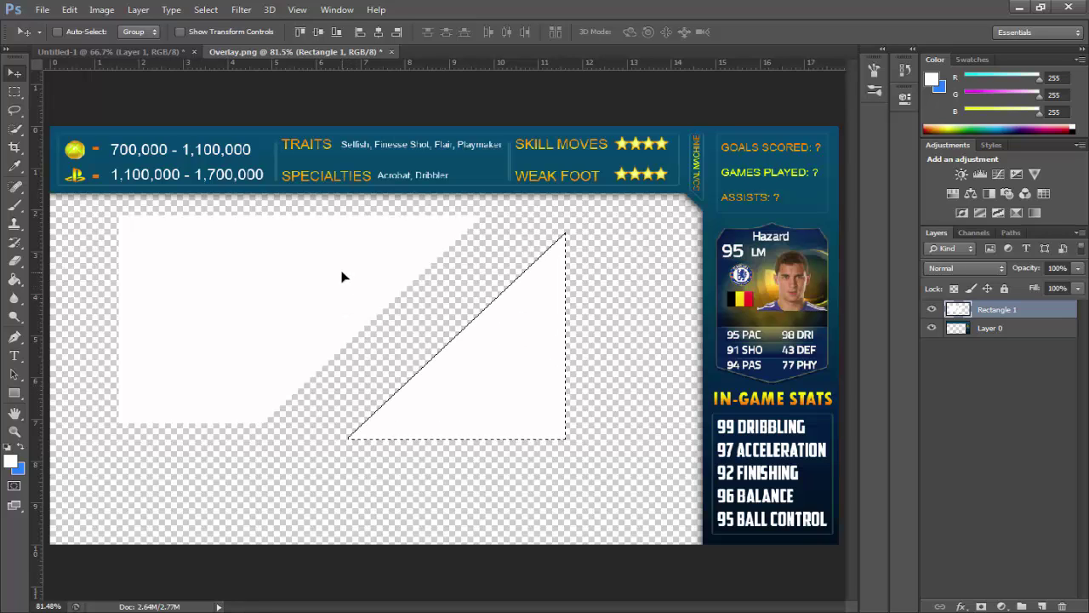
- Copy the selected triangle to its own layer and delete the Rectangle 1 layer
{"action": "key", "text": "ctrl+j"}
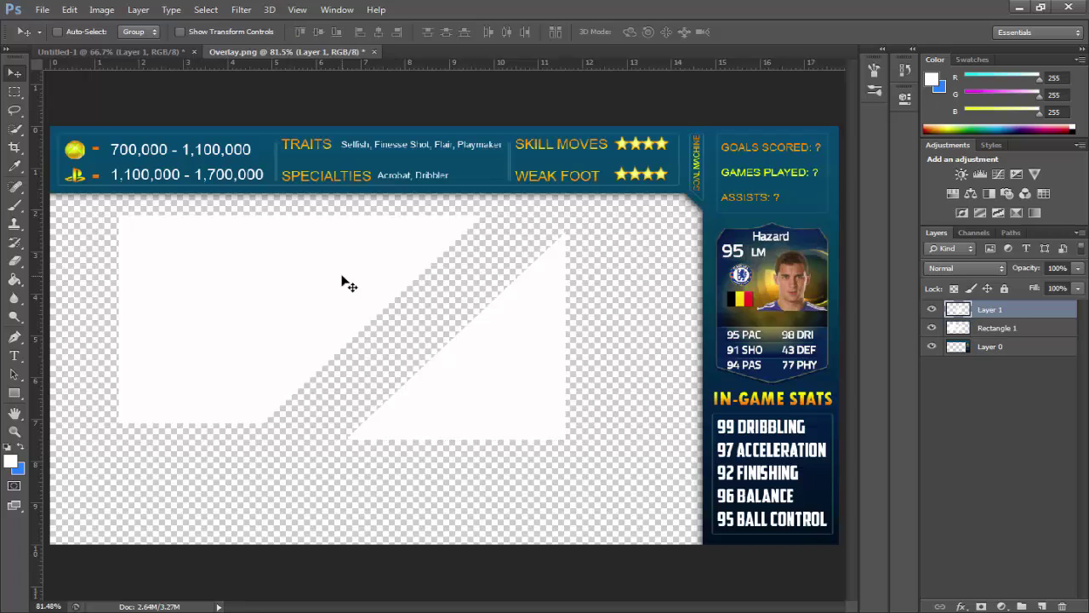
{"action": "left_click", "coordinate": [981, 330]}
{"action": "key", "text": "Delete"}
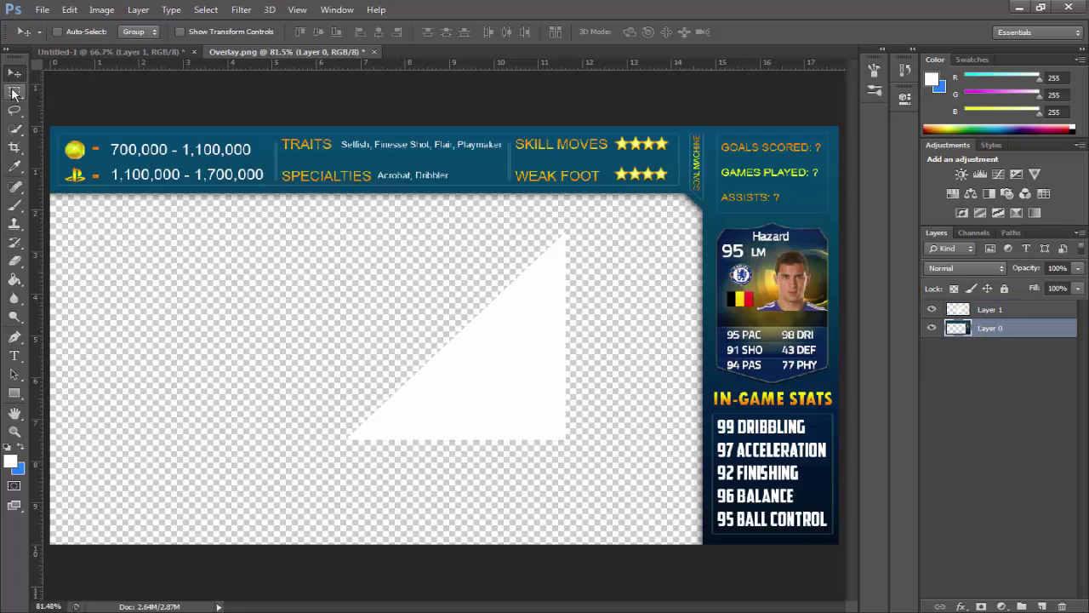
- Undo a stray move of Layer 0 and shift the white triangle on Layer 1 up and left, just below the header
{"action": "left_click_drag", "start_coordinate": [515, 363], "coordinate": [324, 396]}
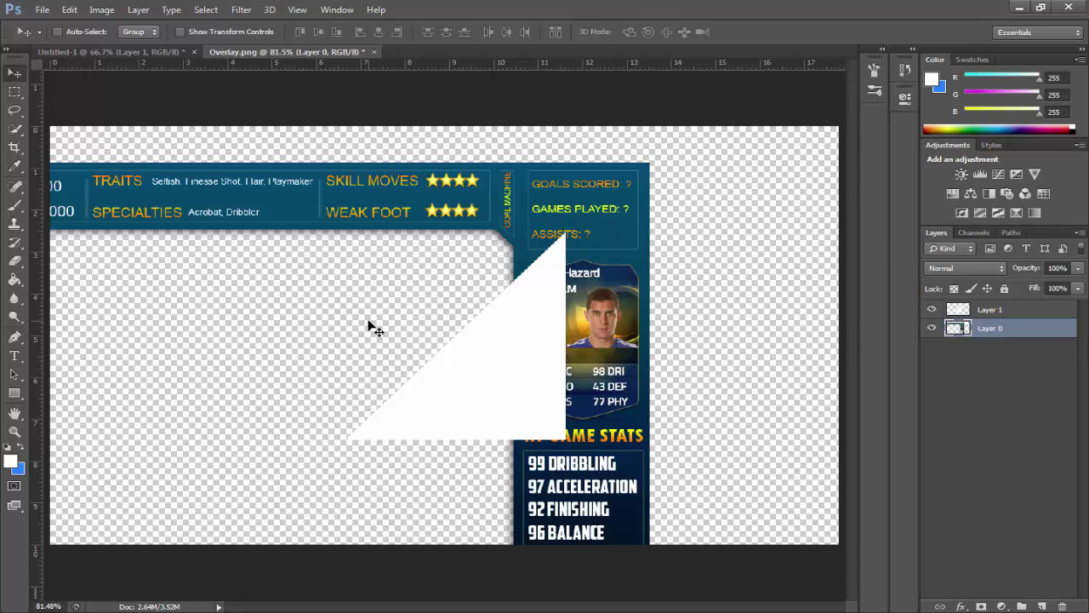
{"action": "key", "text": "ctrl+z"}
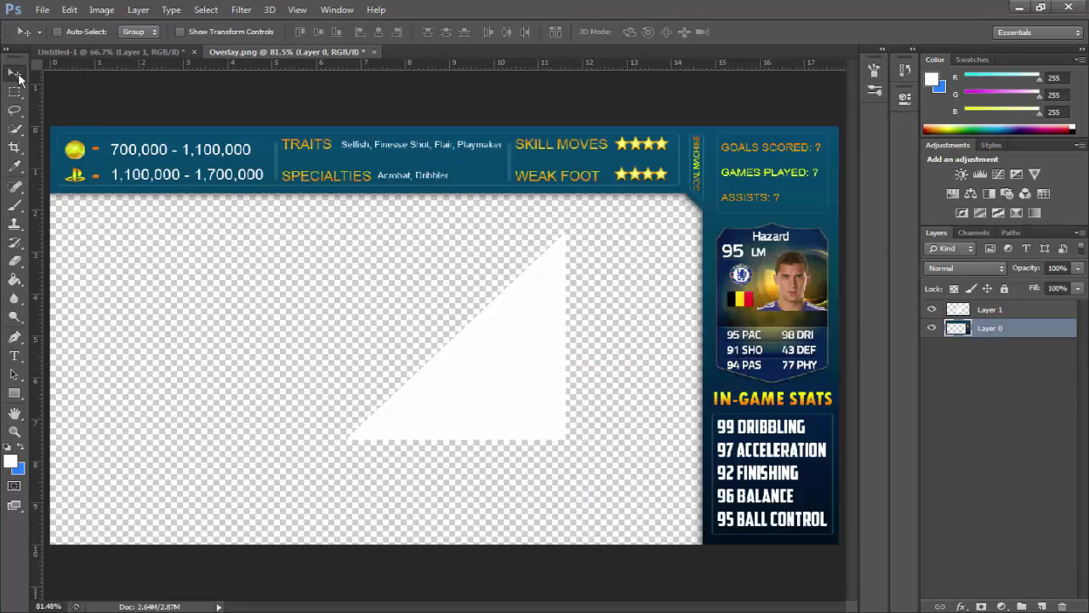
{"action": "left_click", "coordinate": [1026, 311]}
{"action": "left_click_drag", "start_coordinate": [501, 318], "coordinate": [449, 319]}
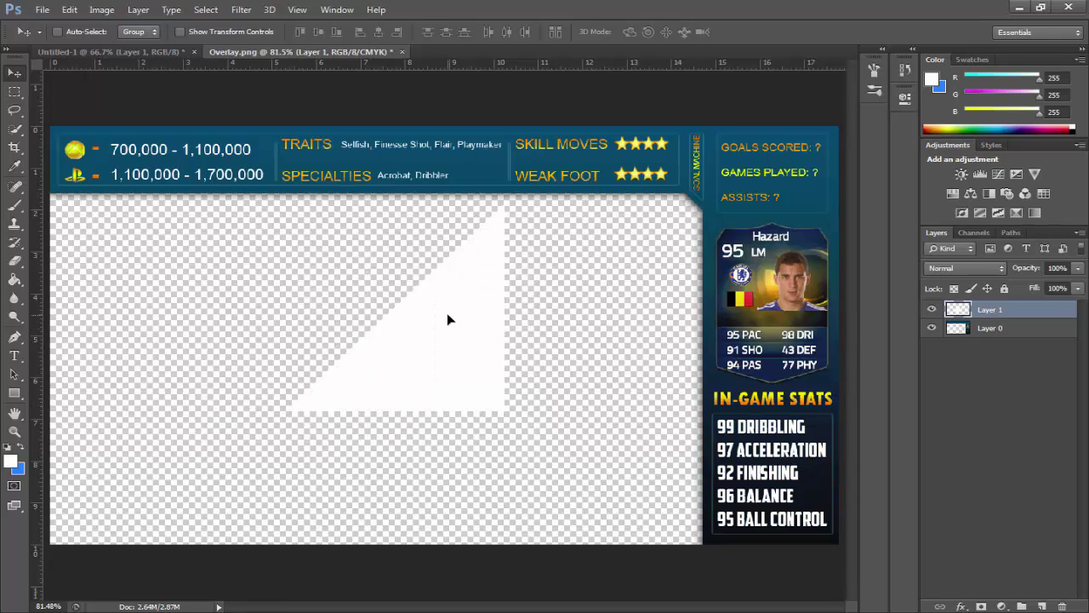
{"action": "key", "text": "ctrl+t"}
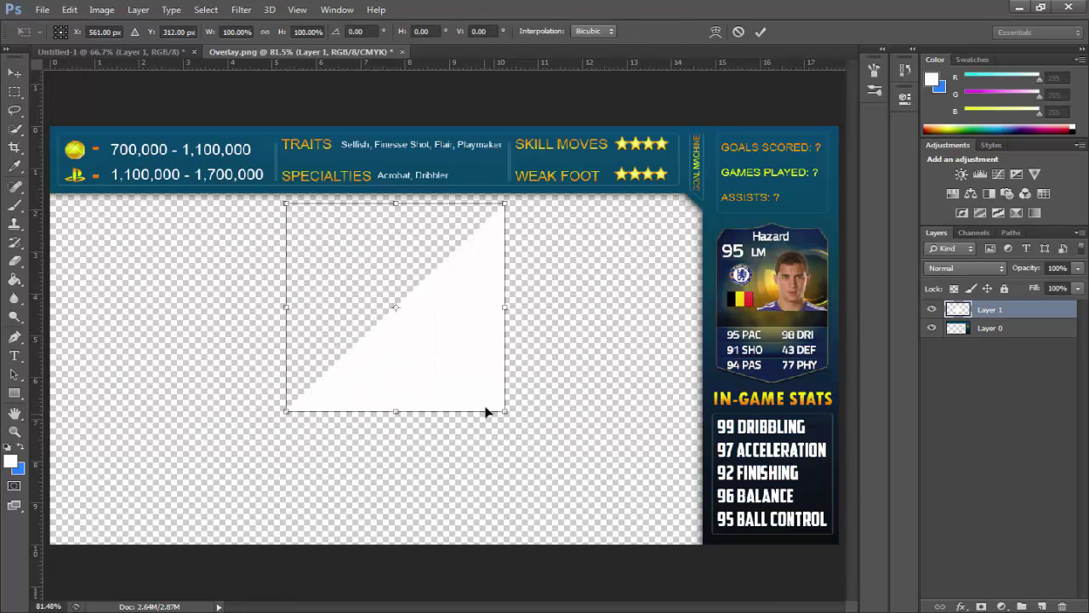
{"action": "key", "text": "Return"}
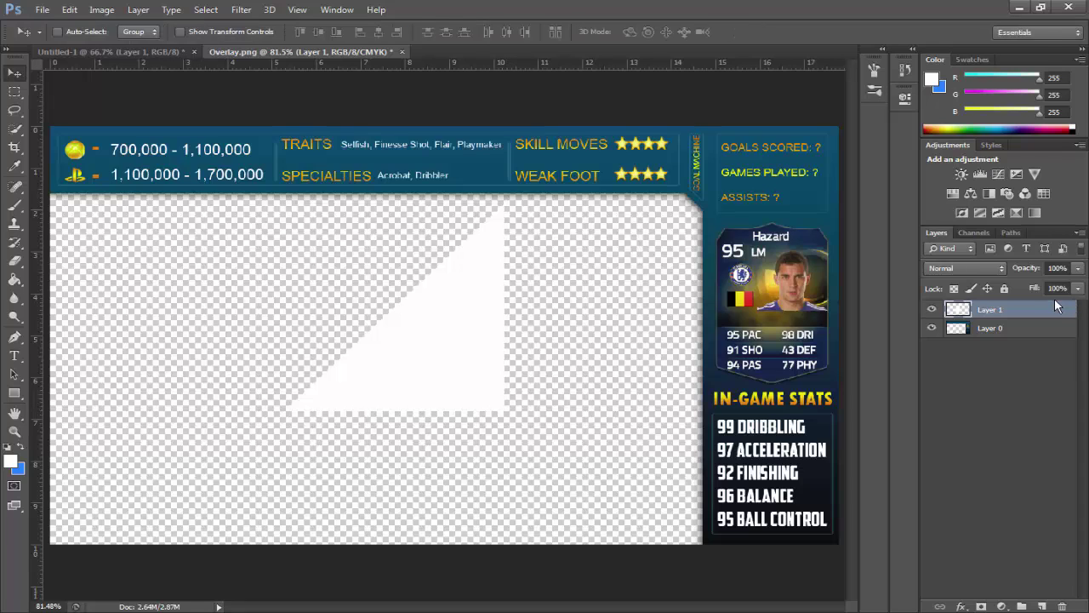
{"action": "right_click", "coordinate": [1054, 308]}
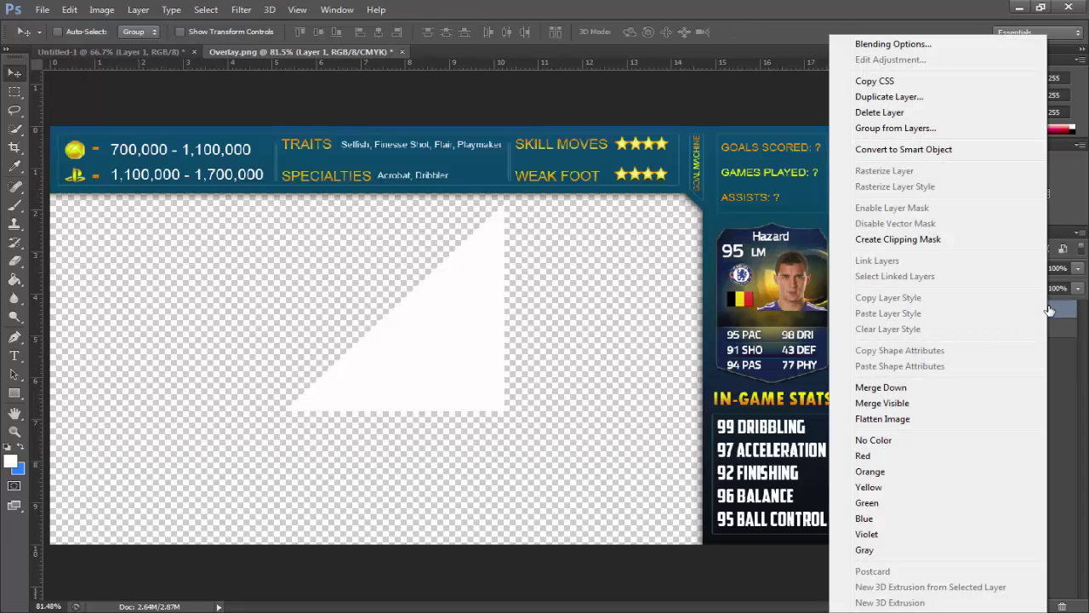
{"action": "left_click", "coordinate": [1054, 374]}
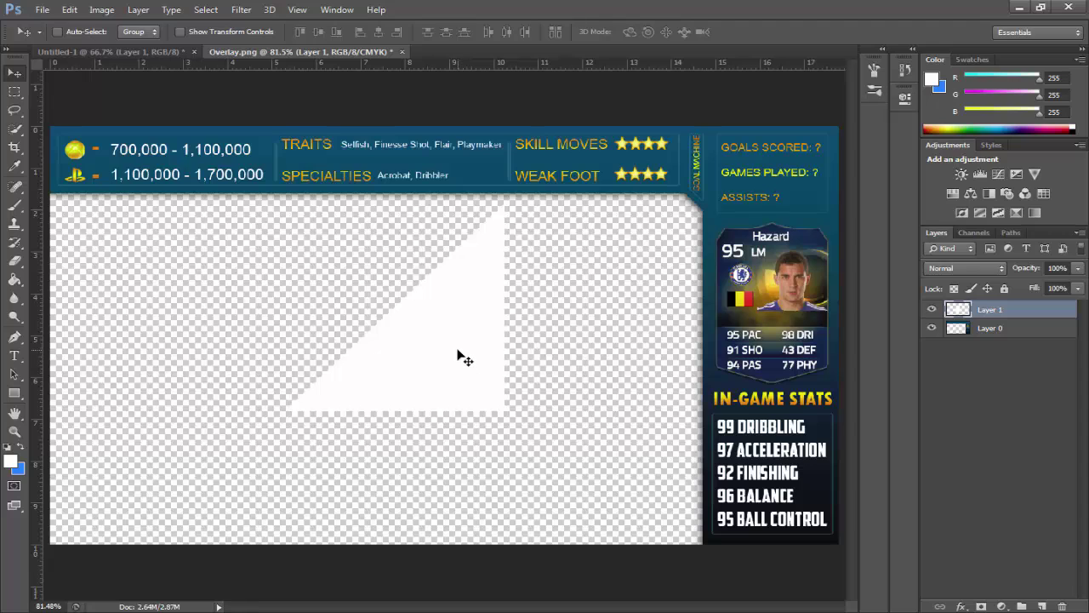
- Scale the white triangle down to about half its size and place it over the price values in the header
{"action": "key", "text": "ctrl+t"}
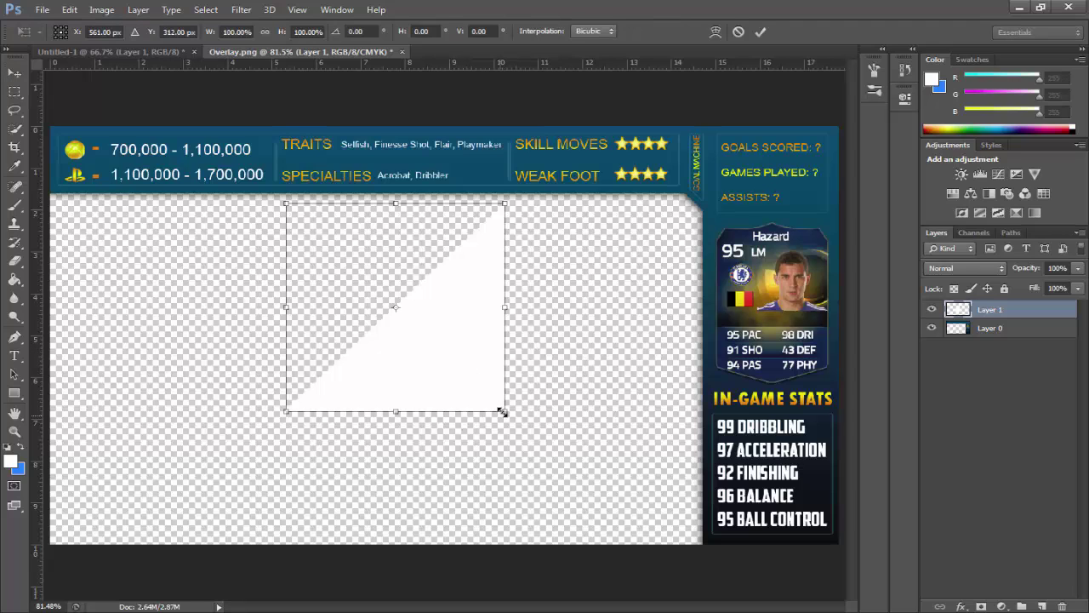
{"action": "left_click_drag", "start_coordinate": [502, 411], "coordinate": [205, 187]}
{"action": "key", "text": "Return"}
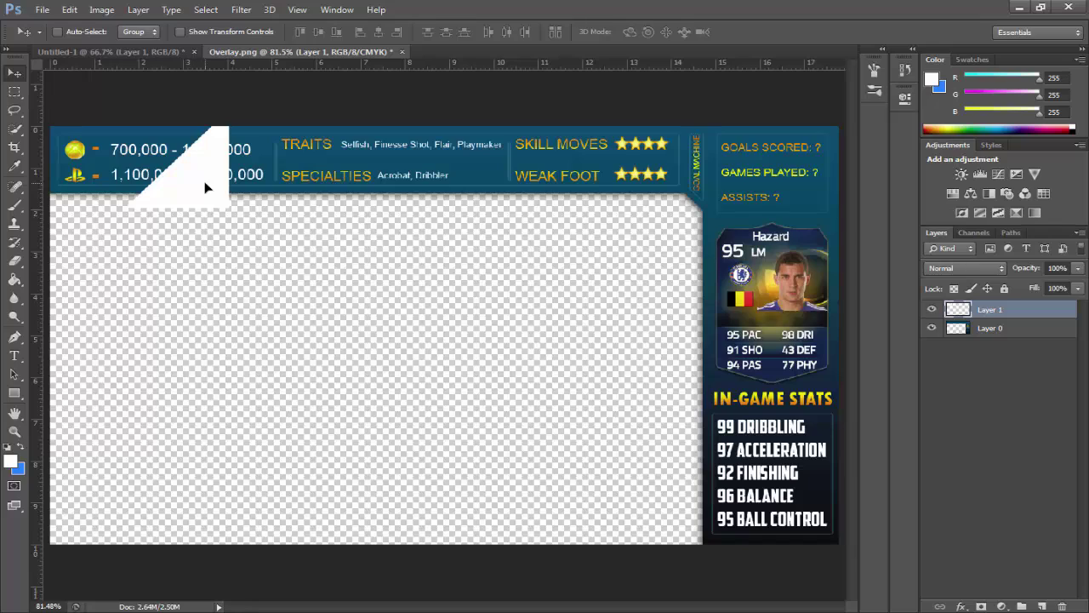
- Free-transform the triangle to about 65% of its size and move it over the TRAITS and SPECIALTIES labels
{"action": "key", "text": "ctrl+t"}
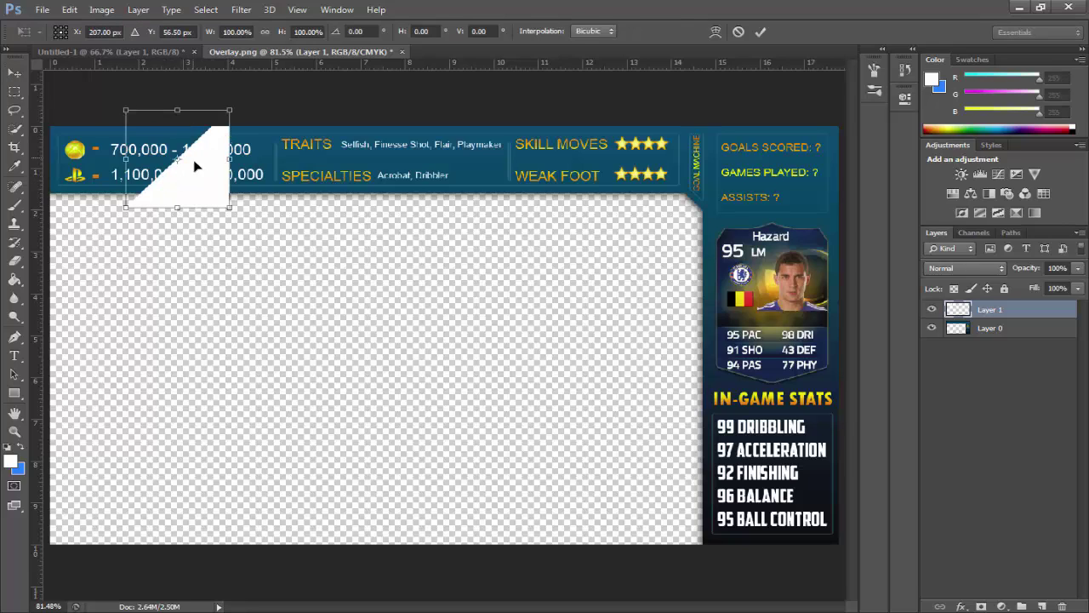
{"action": "left_click_drag", "start_coordinate": [230, 207], "coordinate": [355, 292]}
{"action": "left_click_drag", "start_coordinate": [354, 248], "coordinate": [347, 156]}
- Flip the triangle horizontally and rotate it 180°
{"action": "right_click", "coordinate": [323, 151]}
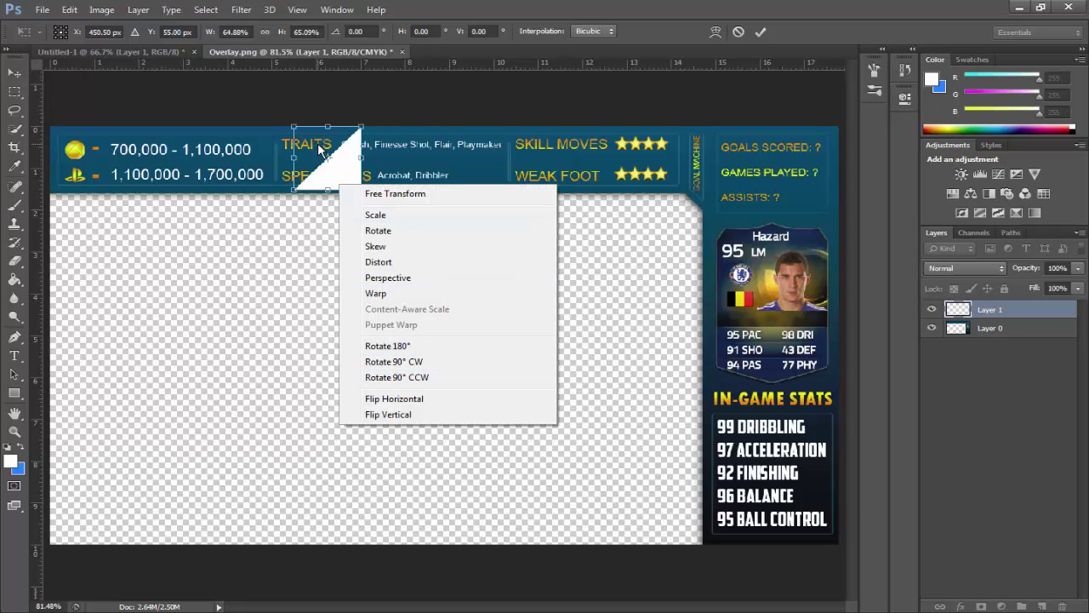
{"action": "left_click", "coordinate": [396, 398]}
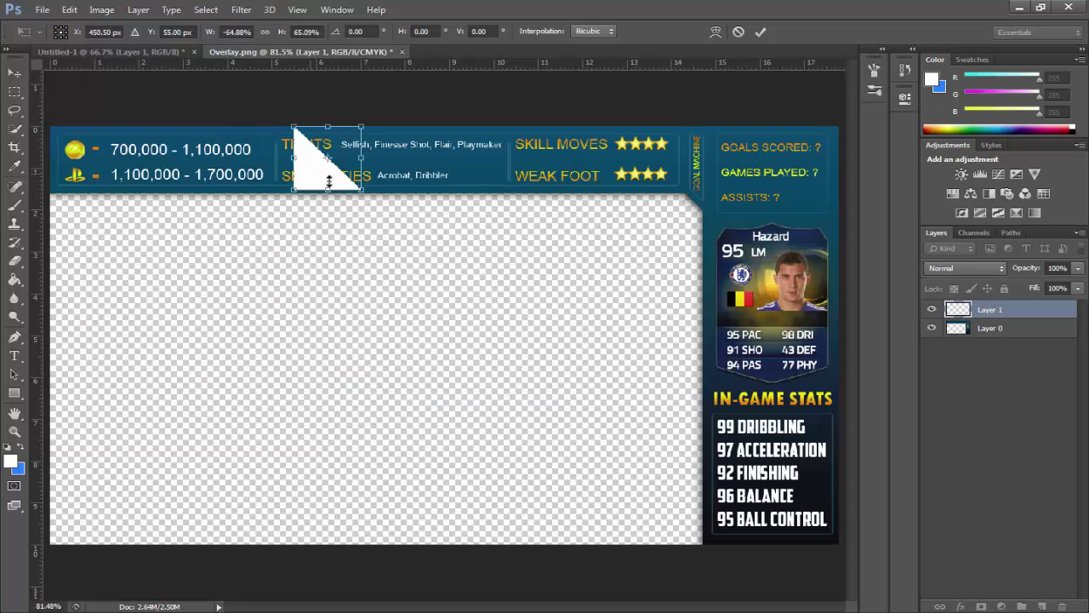
{"action": "right_click", "coordinate": [328, 176]}
{"action": "left_click", "coordinate": [383, 339]}
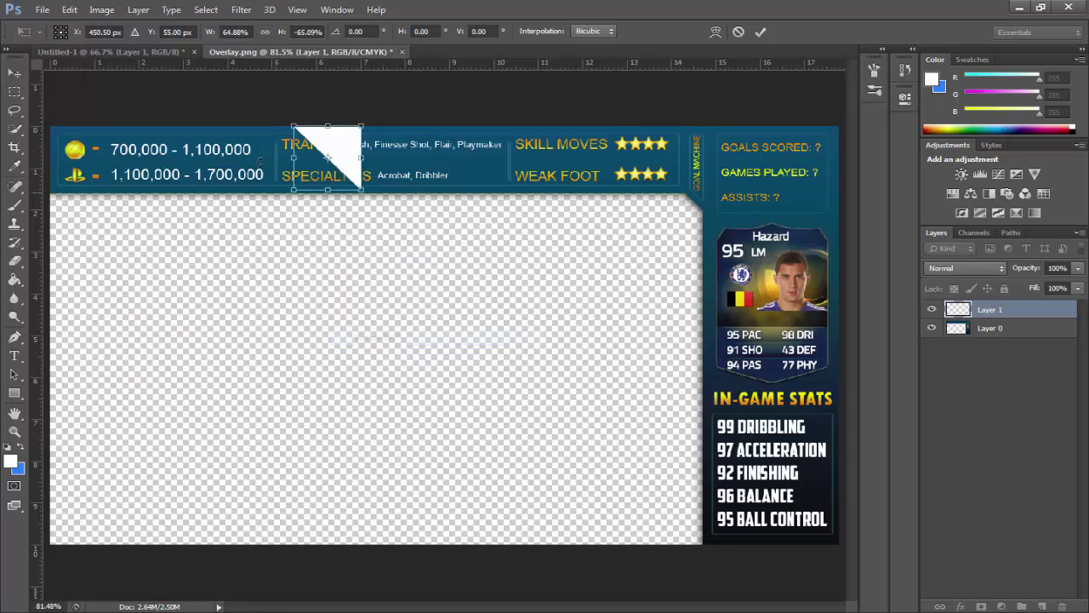
- Enlarge the triangle and fit it into the overlay's upper-right corner over the goals scored panel
{"action": "left_click_drag", "start_coordinate": [353, 151], "coordinate": [258, 158]}
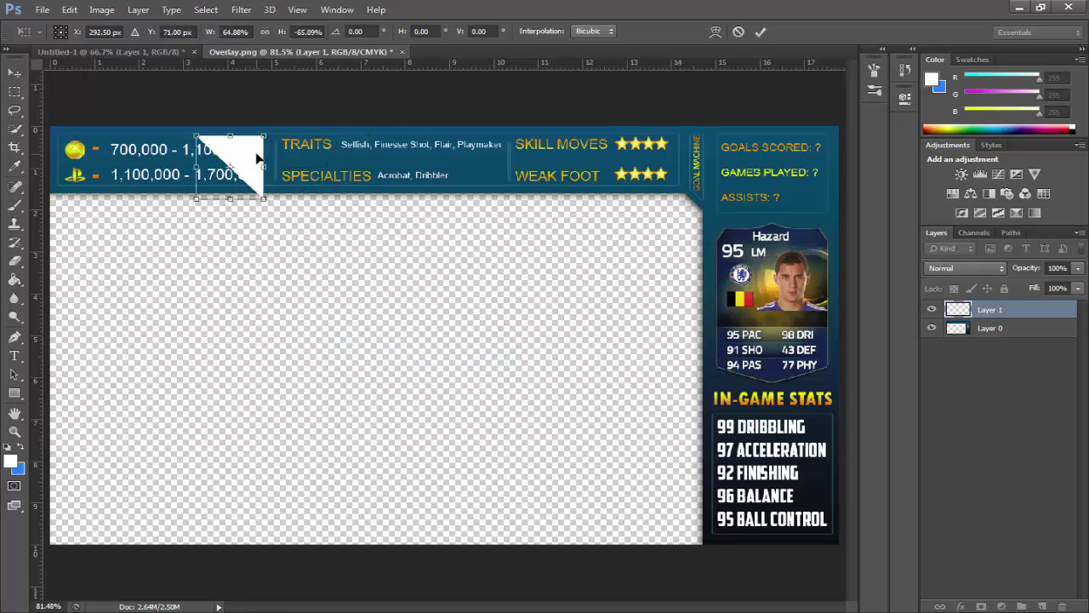
{"action": "left_click_drag", "start_coordinate": [264, 200], "coordinate": [340, 253]}
{"action": "left_click_drag", "start_coordinate": [309, 190], "coordinate": [784, 171]}
{"action": "key", "text": "Return"}
- Set Layer 1 with the corner triangle to the Overlay blend mode at 5% opacity
{"action": "left_click", "coordinate": [966, 267]}
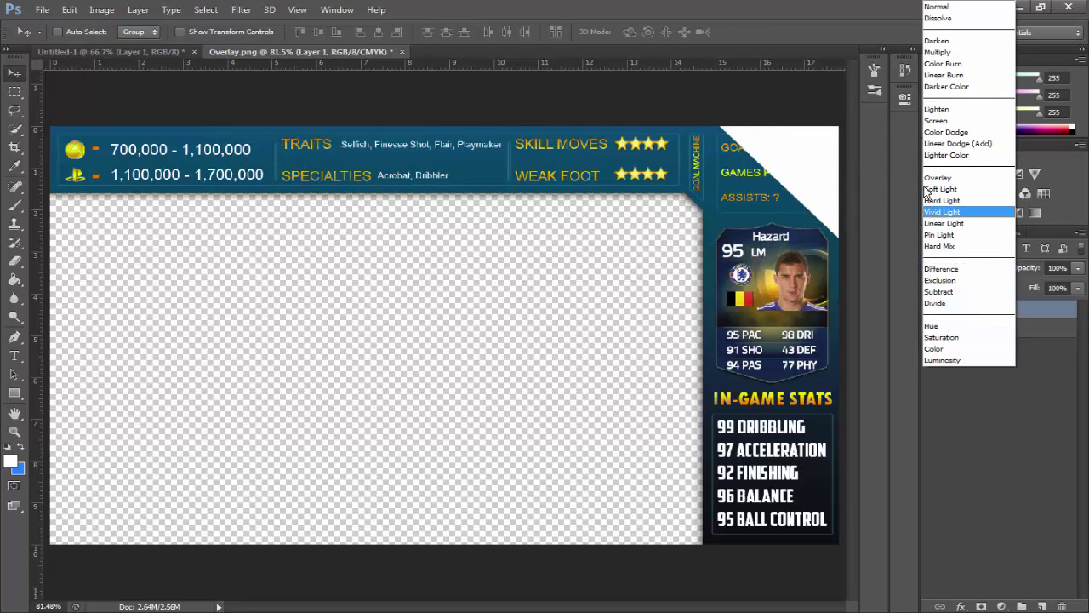
{"action": "left_click", "coordinate": [950, 212]}
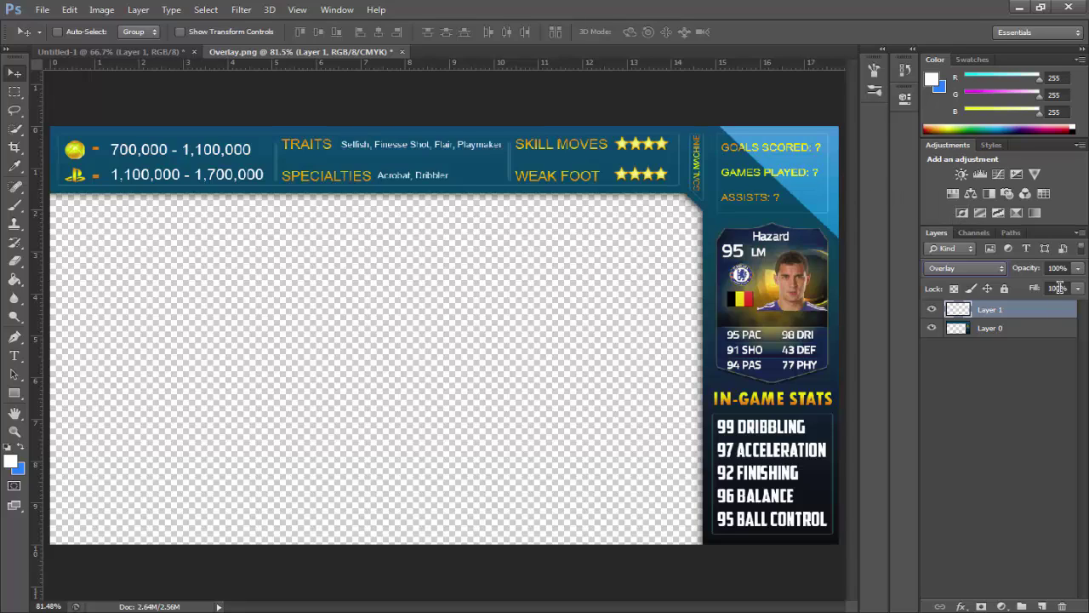
{"action": "left_click_drag", "start_coordinate": [1036, 269], "coordinate": [966, 276]}
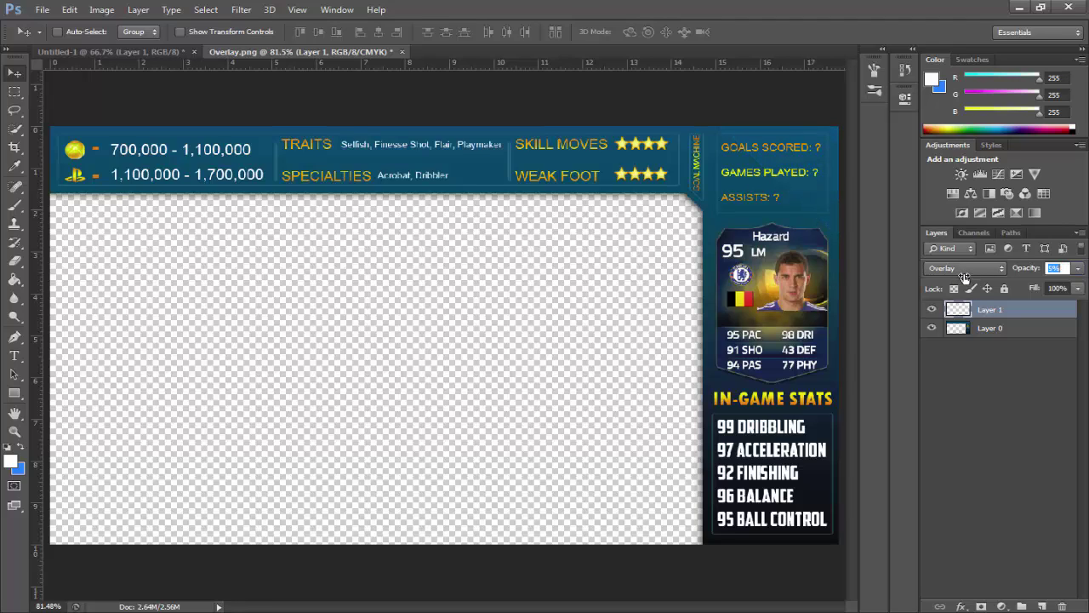
{"action": "left_click_drag", "start_coordinate": [964, 277], "coordinate": [964, 276]}
- Delete Layer 1 with the corner triangle
{"action": "right_click", "coordinate": [1015, 308]}
{"action": "left_click", "coordinate": [834, 111]}
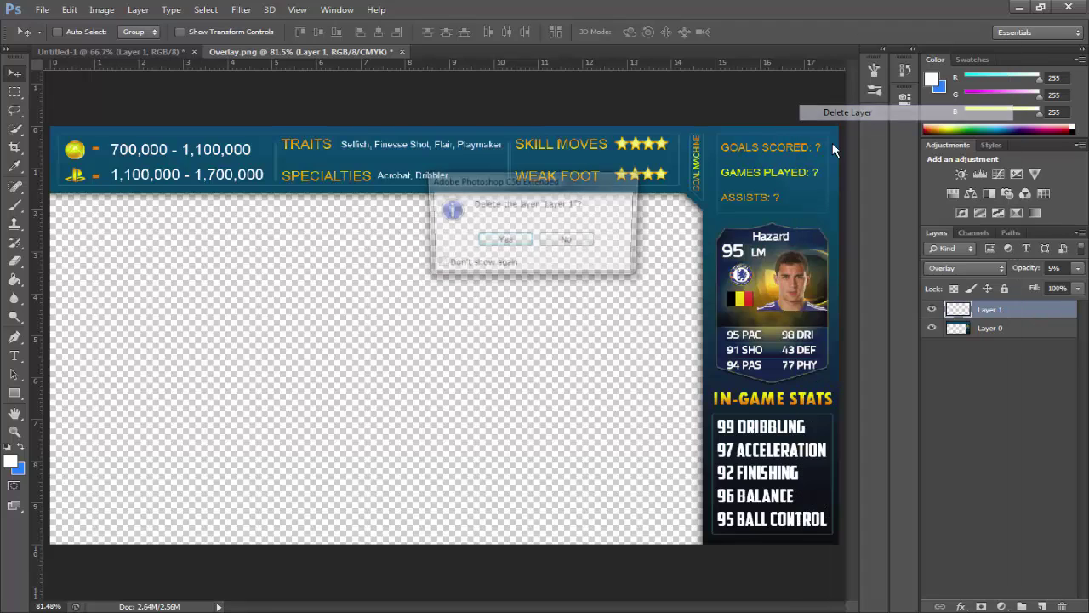
{"action": "key", "text": "Return"}
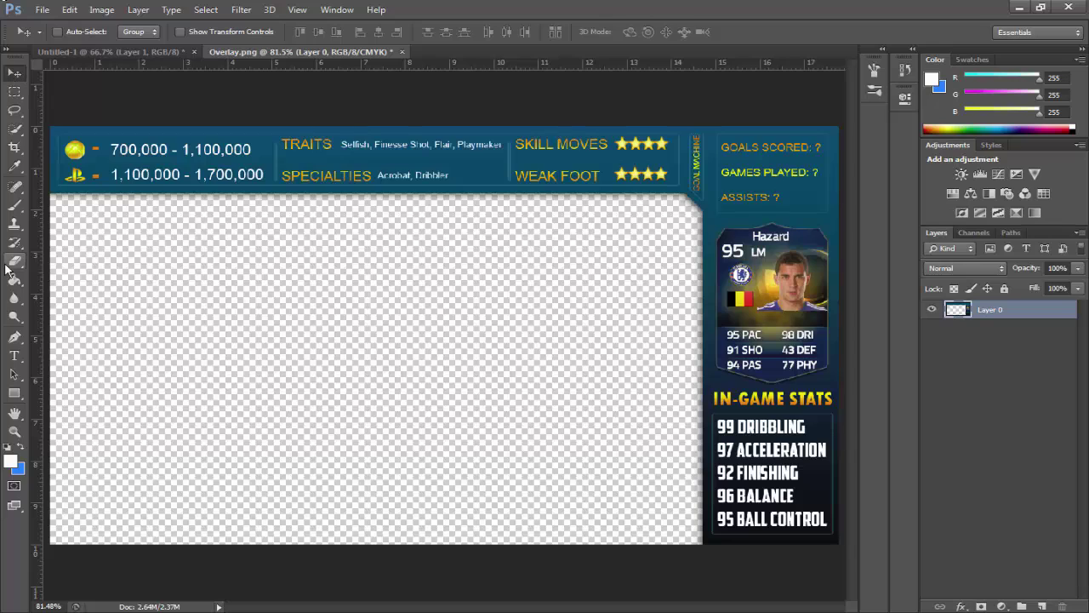
- Draw one long edge of a block letter S with the Pen tool in the transparent area, using angled corners
{"action": "left_click", "coordinate": [14, 337]}
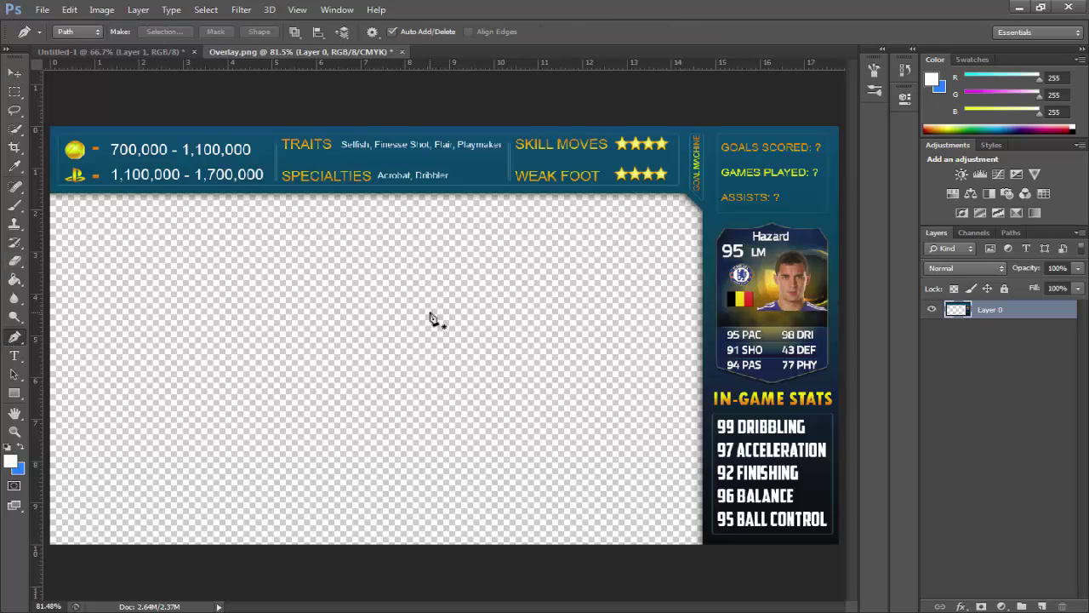
{"action": "left_click", "coordinate": [463, 250]}
{"action": "left_click", "coordinate": [241, 251]}
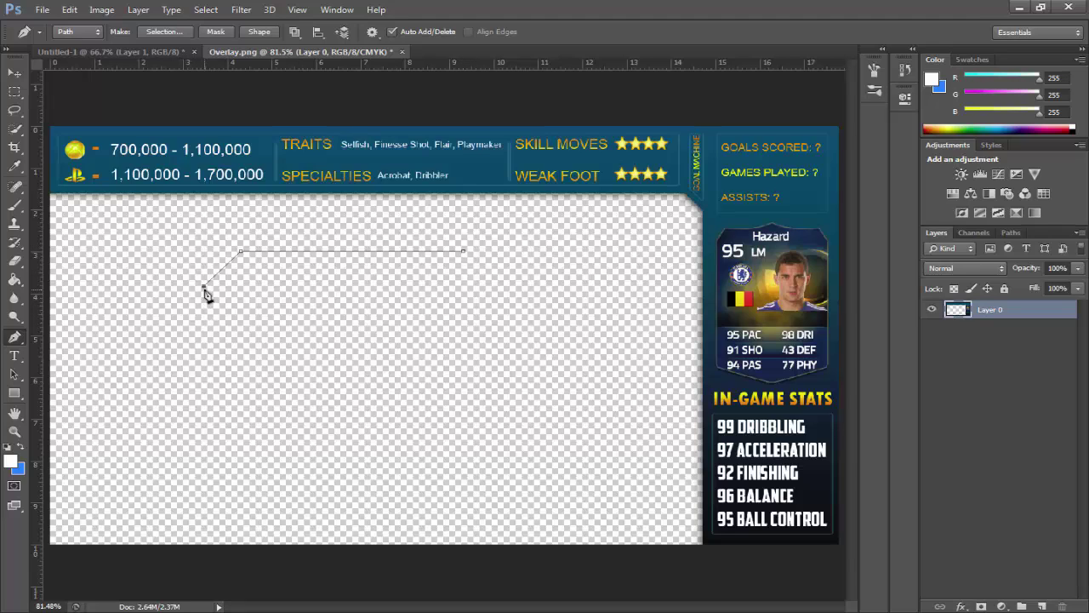
{"action": "left_click", "coordinate": [205, 360]}
{"action": "left_click", "coordinate": [436, 384]}
{"action": "left_click", "coordinate": [461, 407]}
{"action": "left_click", "coordinate": [188, 468]}
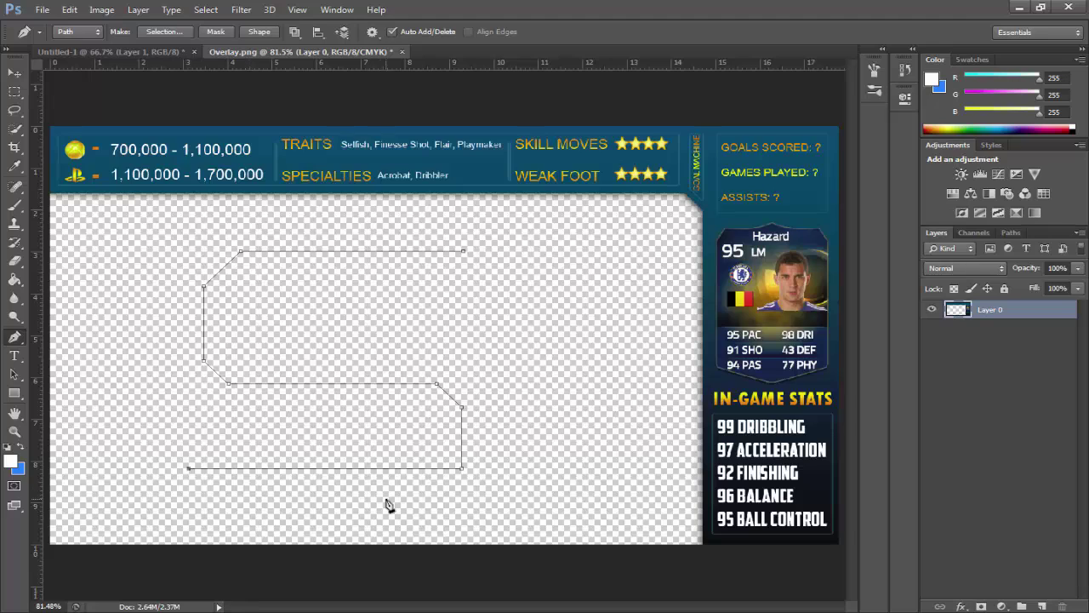
{"action": "key", "text": "ctrl+z"}
{"action": "left_click", "coordinate": [462, 488]}
{"action": "key", "text": "ctrl+z"}
{"action": "left_click", "coordinate": [197, 487]}
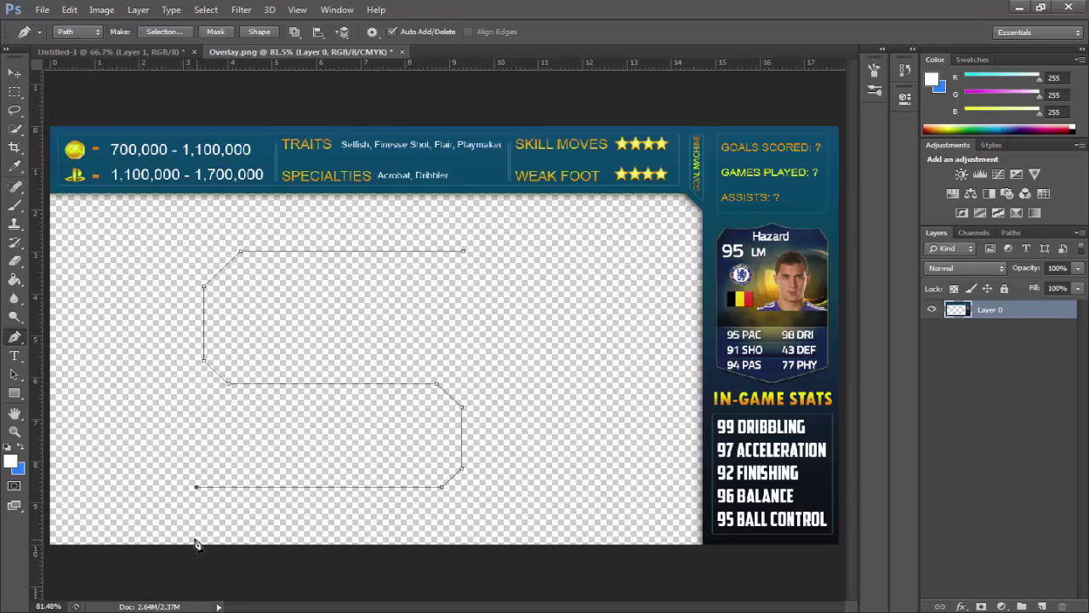
- Trace the opposite edge of the S back to the starting anchor, keeping the corners angled, and close the path
{"action": "left_click", "coordinate": [452, 537]}
{"action": "left_click", "coordinate": [507, 486]}
{"action": "left_click", "coordinate": [507, 390]}
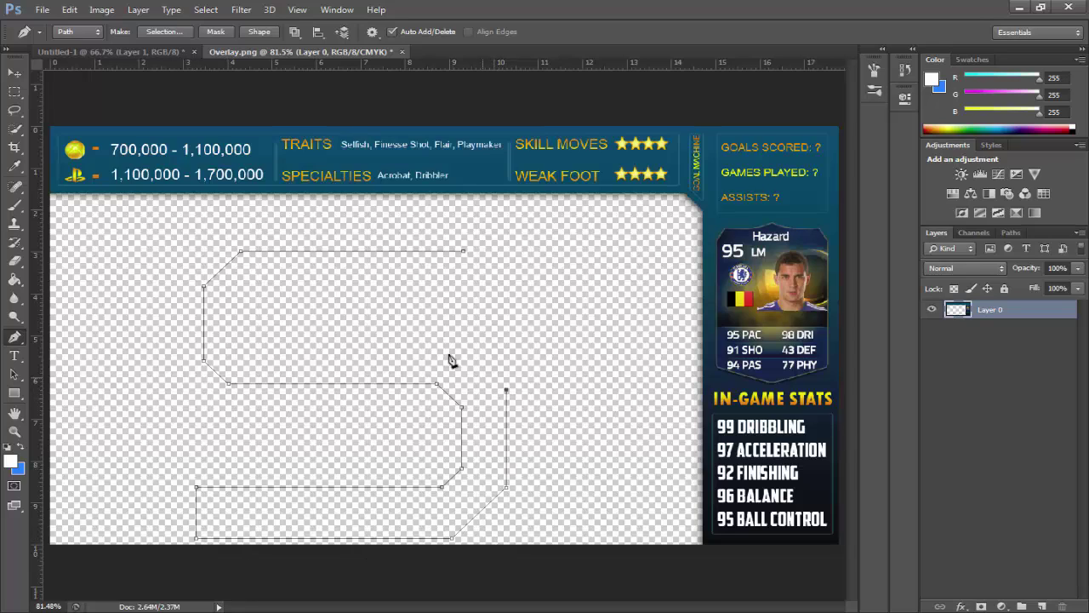
{"action": "left_click", "coordinate": [460, 347]}
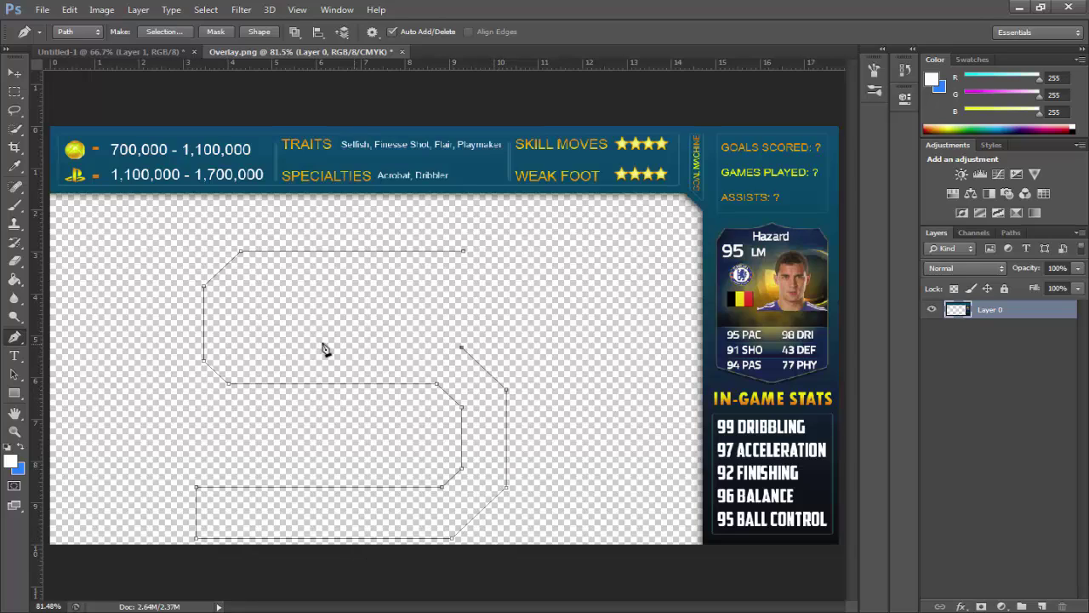
{"action": "left_click", "coordinate": [256, 347]}
{"action": "left_click", "coordinate": [226, 318]}
{"action": "key", "text": "ctrl+z"}
{"action": "left_click", "coordinate": [267, 348]}
{"action": "left_click", "coordinate": [242, 325]}
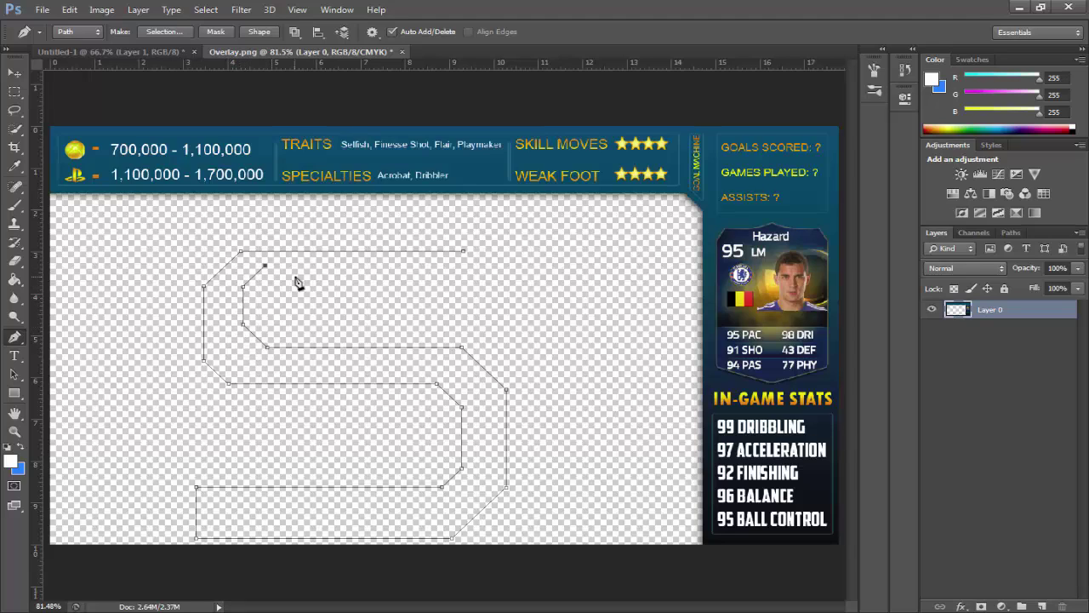
{"action": "left_click", "coordinate": [260, 270]}
{"action": "left_click", "coordinate": [456, 271]}
{"action": "left_click", "coordinate": [464, 253]}
{"action": "left_click", "coordinate": [15, 73]}
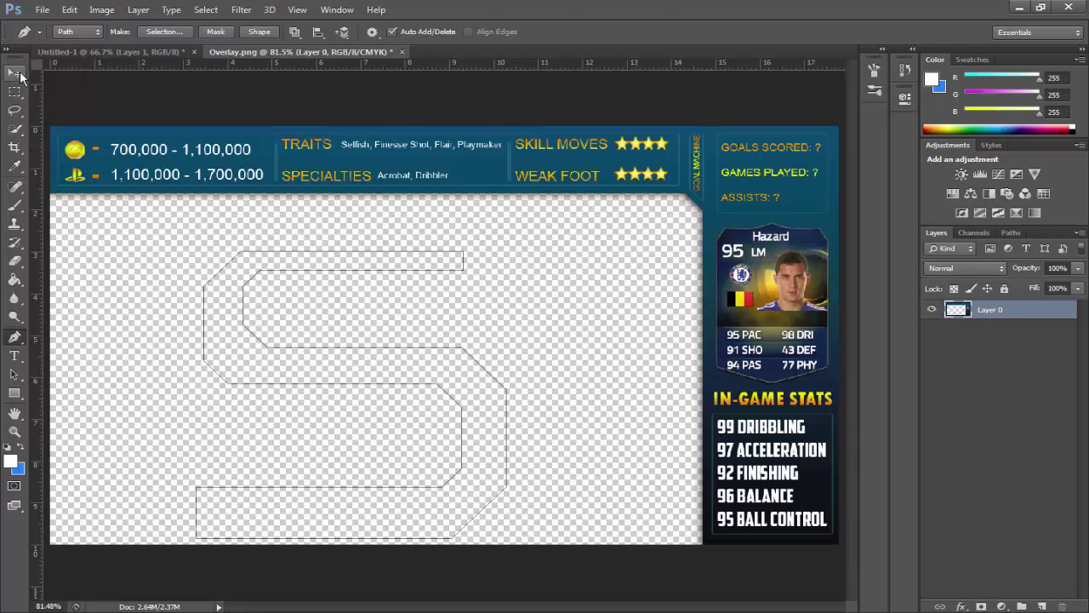
{"action": "left_click_drag", "start_coordinate": [241, 360], "coordinate": [239, 325]}
{"action": "key", "text": "ctrl+z"}
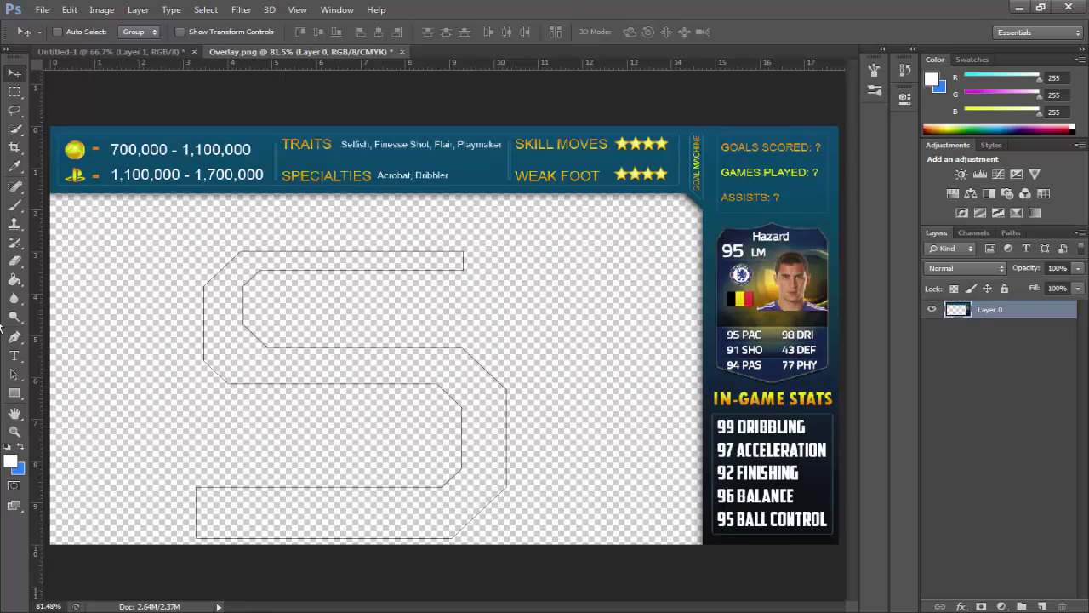
- Square off the end of the S outline's upper arm with the Pen tool and close it at the starting anchor
{"action": "left_click", "coordinate": [16, 338]}
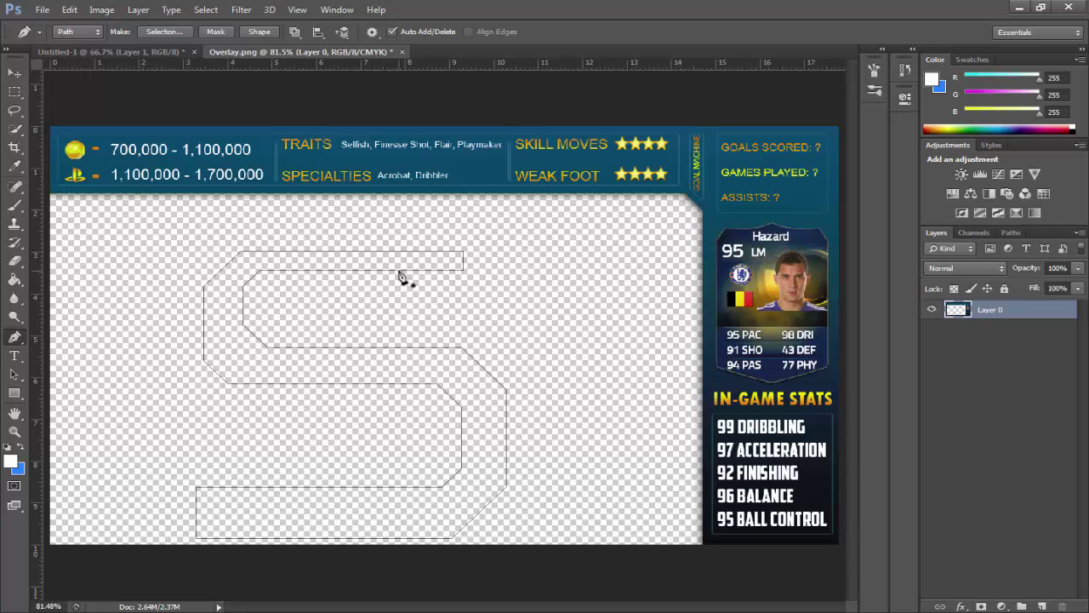
{"action": "key", "text": "super"}
{"action": "key", "text": "super"}
{"action": "left_click", "coordinate": [494, 305]}
{"action": "left_click", "coordinate": [465, 270]}
{"action": "left_click", "coordinate": [464, 251]}
- Fill the S path on Layer 0 with the custom color 00b2ff and delete the path
{"action": "left_click", "coordinate": [14, 68]}
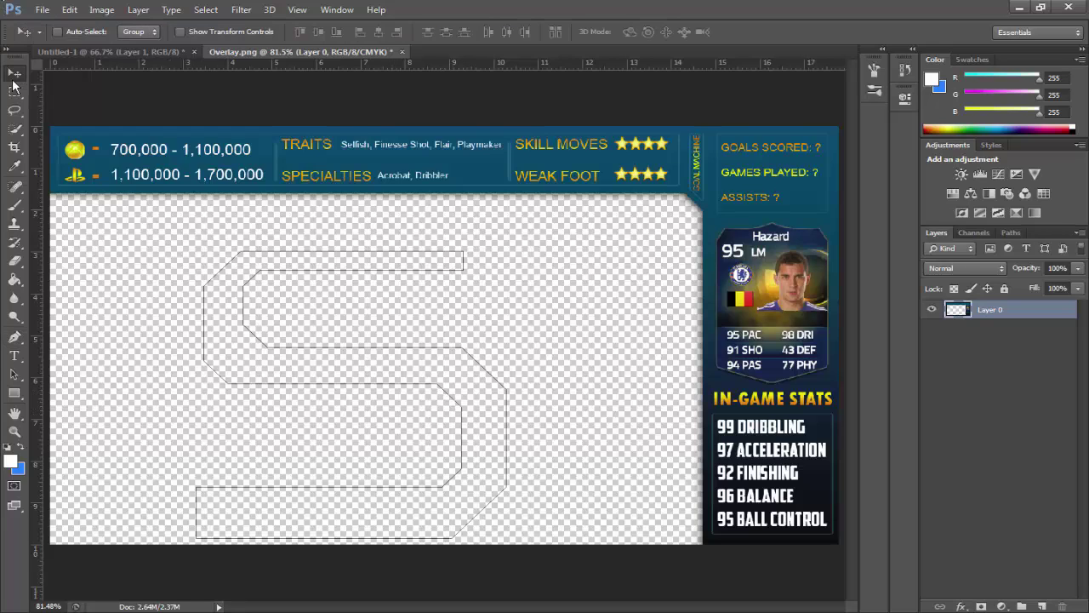
{"action": "left_click", "coordinate": [15, 338]}
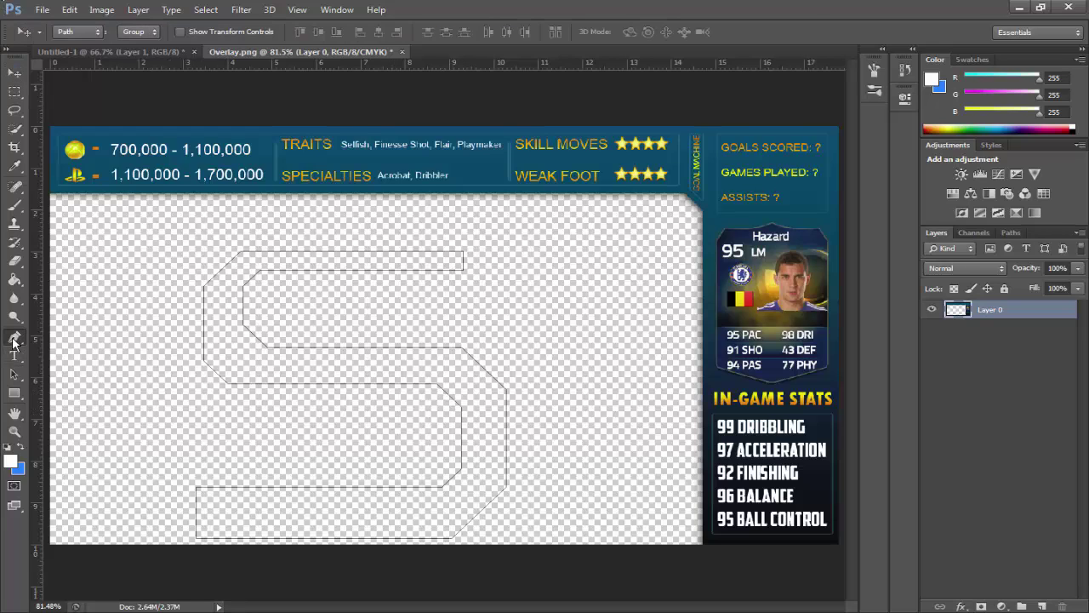
{"action": "right_click", "coordinate": [251, 379]}
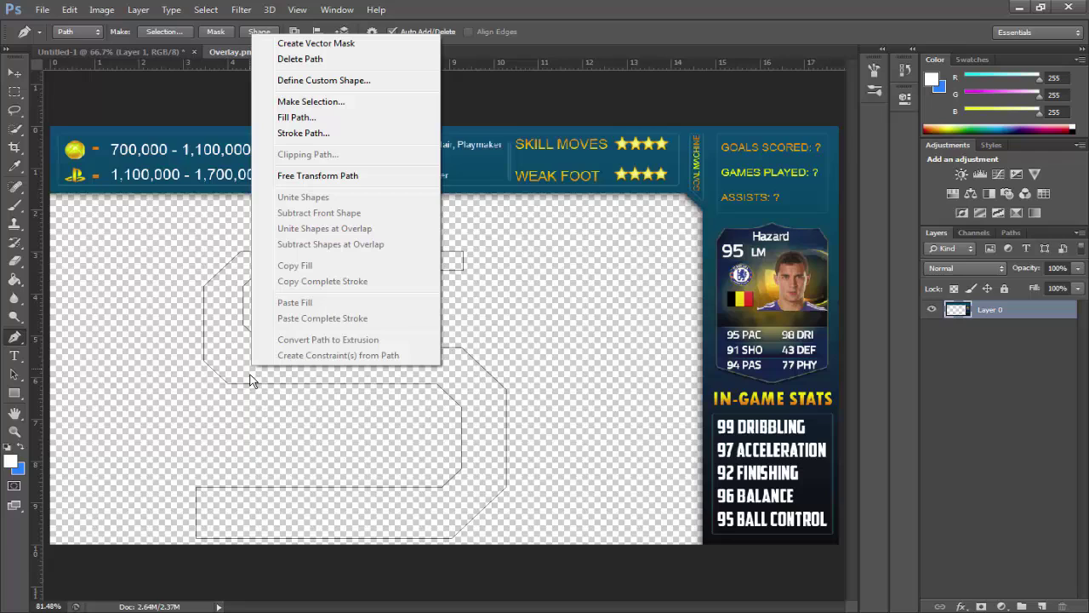
{"action": "left_click", "coordinate": [298, 122]}
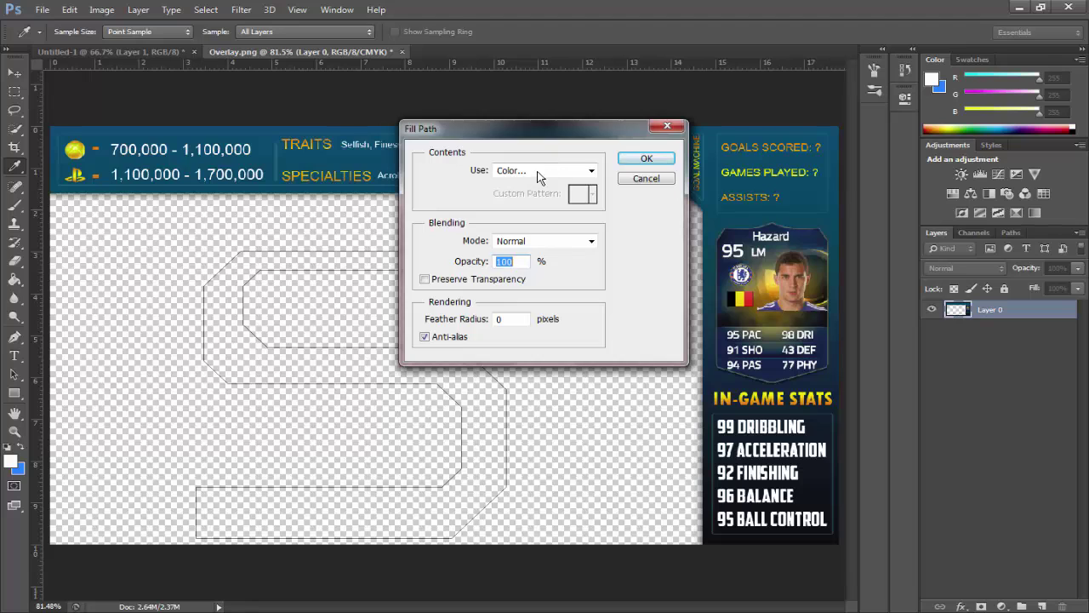
{"action": "left_click", "coordinate": [538, 173]}
{"action": "left_click", "coordinate": [509, 208]}
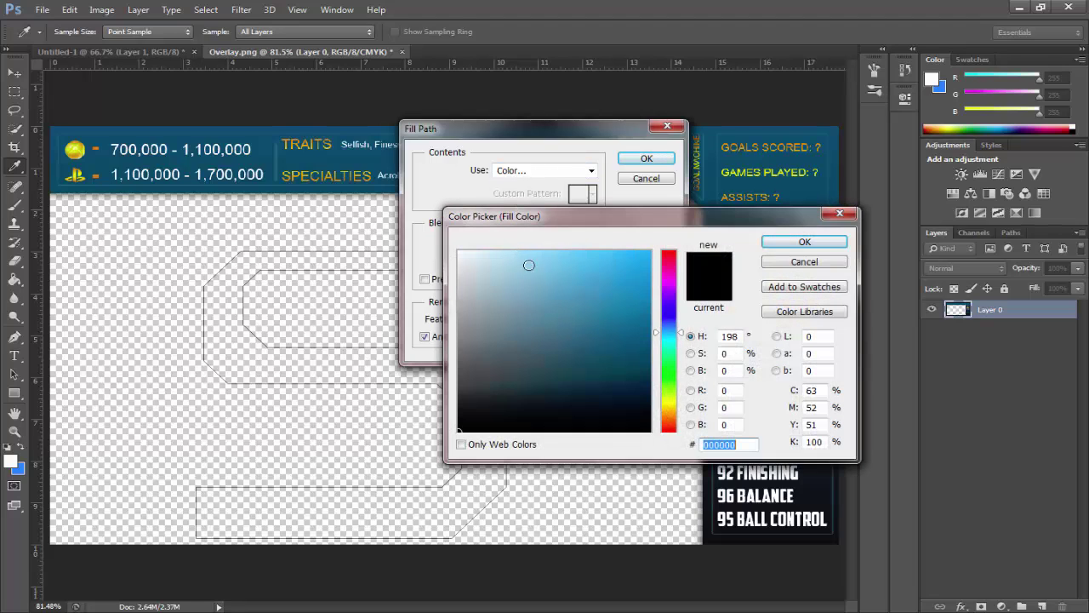
{"action": "left_click", "coordinate": [558, 310]}
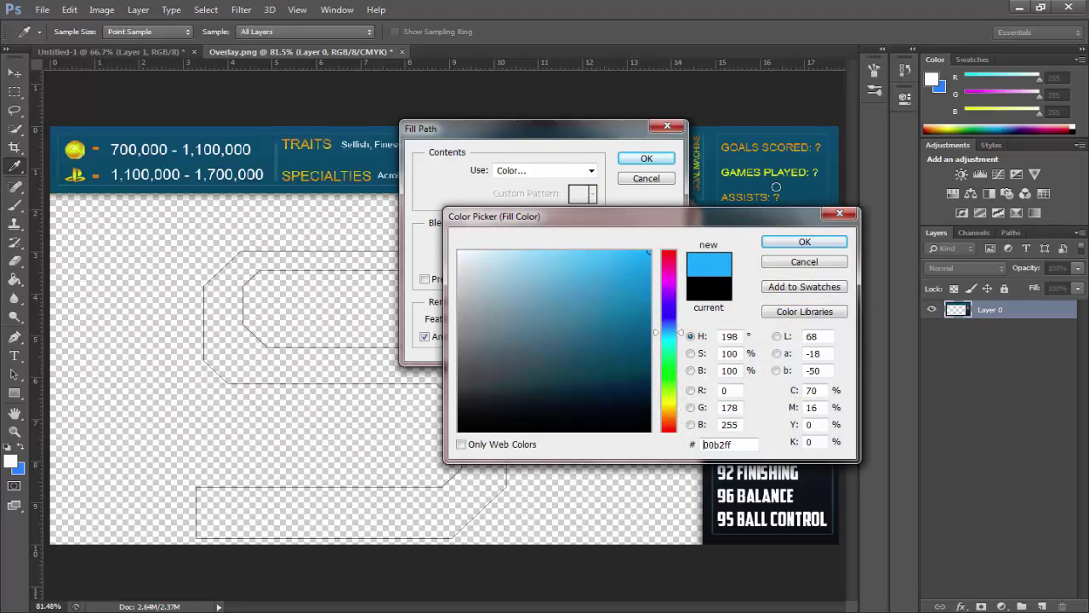
{"action": "key", "text": "Return"}
{"action": "key", "text": "Return"}
{"action": "right_click", "coordinate": [179, 260]}
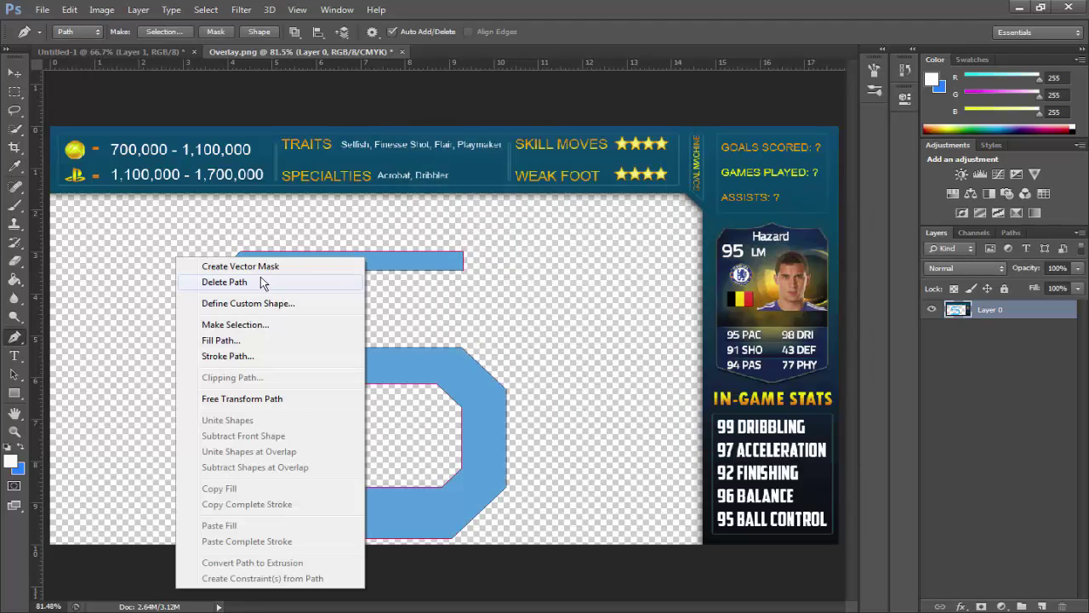
{"action": "left_click", "coordinate": [247, 282]}
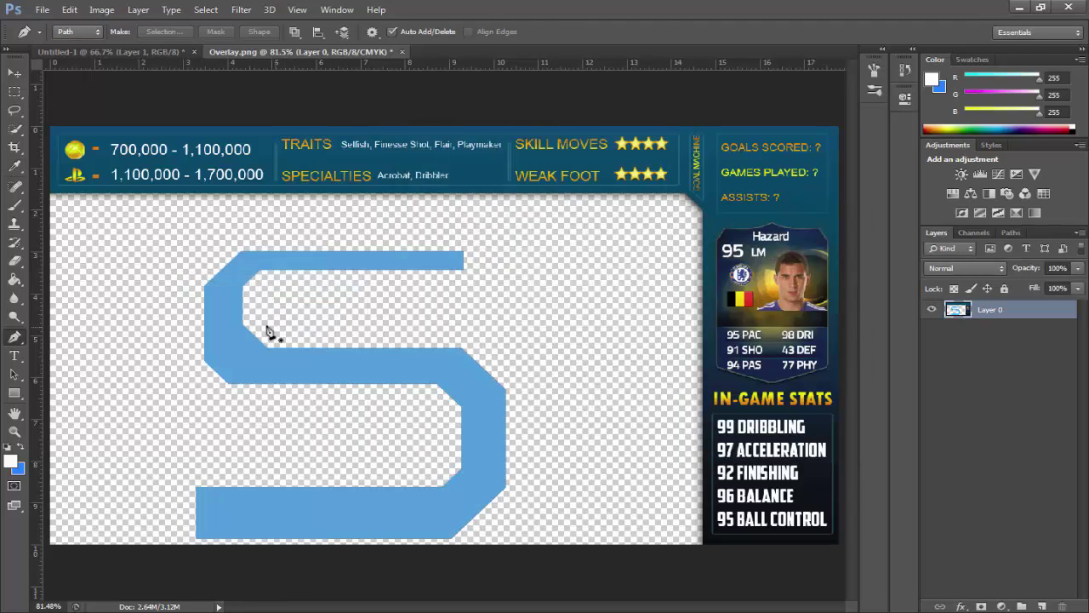
- Try to move the filled S on Layer 0 and undo back to its unfilled path
{"action": "key", "text": "v"}
{"action": "left_click_drag", "start_coordinate": [464, 405], "coordinate": [467, 397]}
{"action": "key", "text": "ctrl+z"}
{"action": "key", "text": "ctrl+alt+z"}
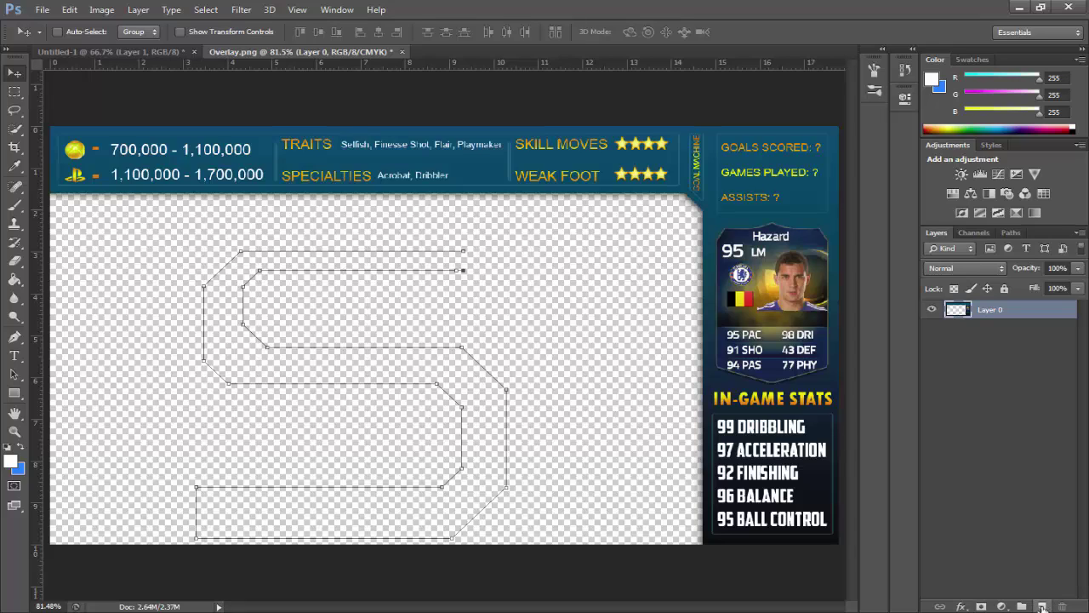
- Add a new layer above Layer 0 and fill the S path on it with the custom color 00b2ff
{"action": "left_click", "coordinate": [1042, 607]}
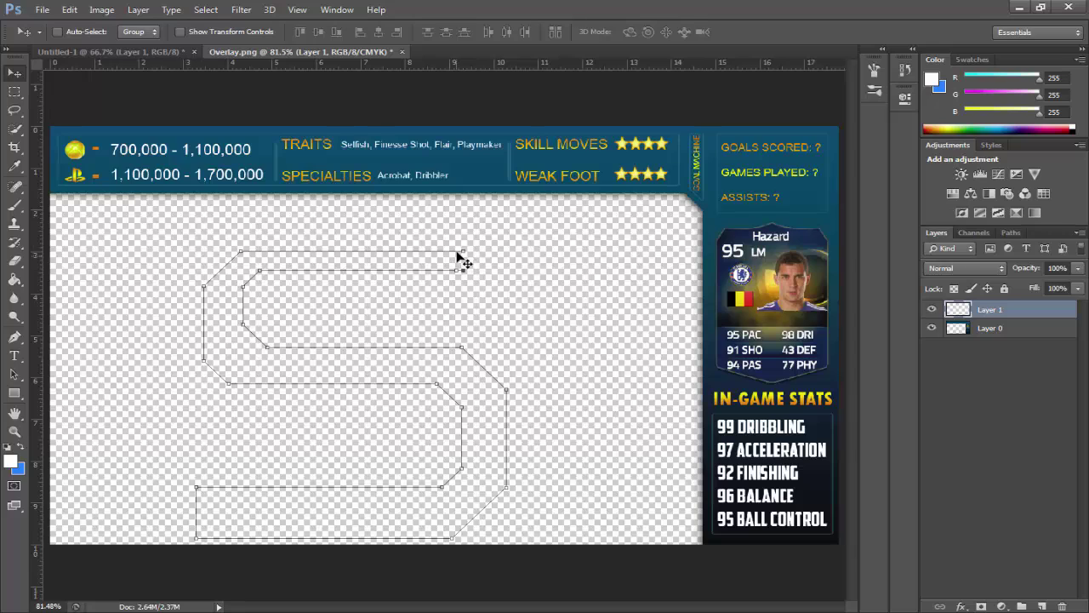
{"action": "left_click", "coordinate": [14, 336]}
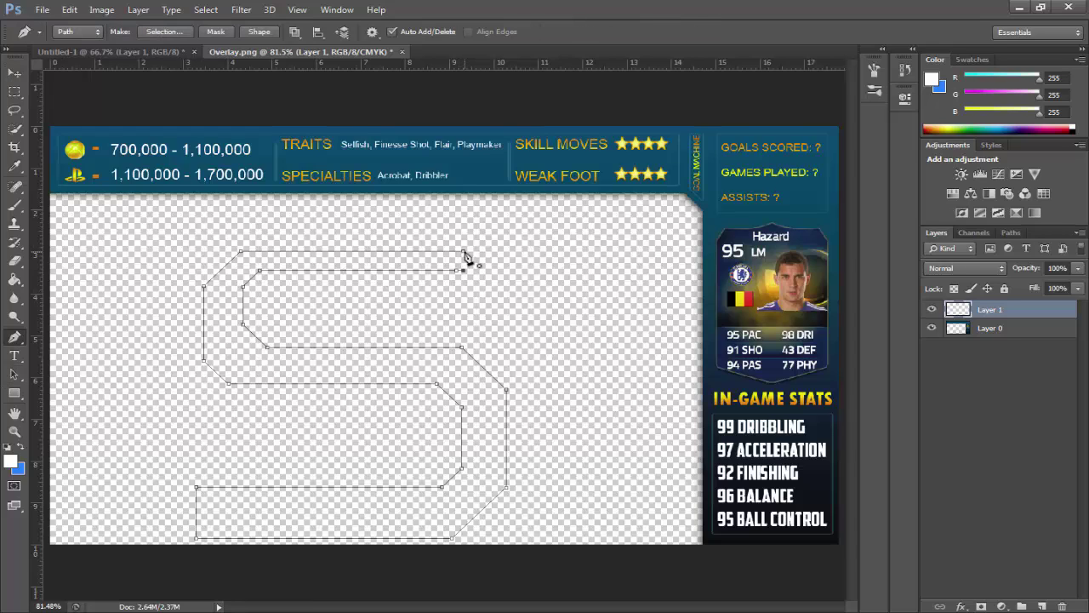
{"action": "right_click", "coordinate": [329, 260]}
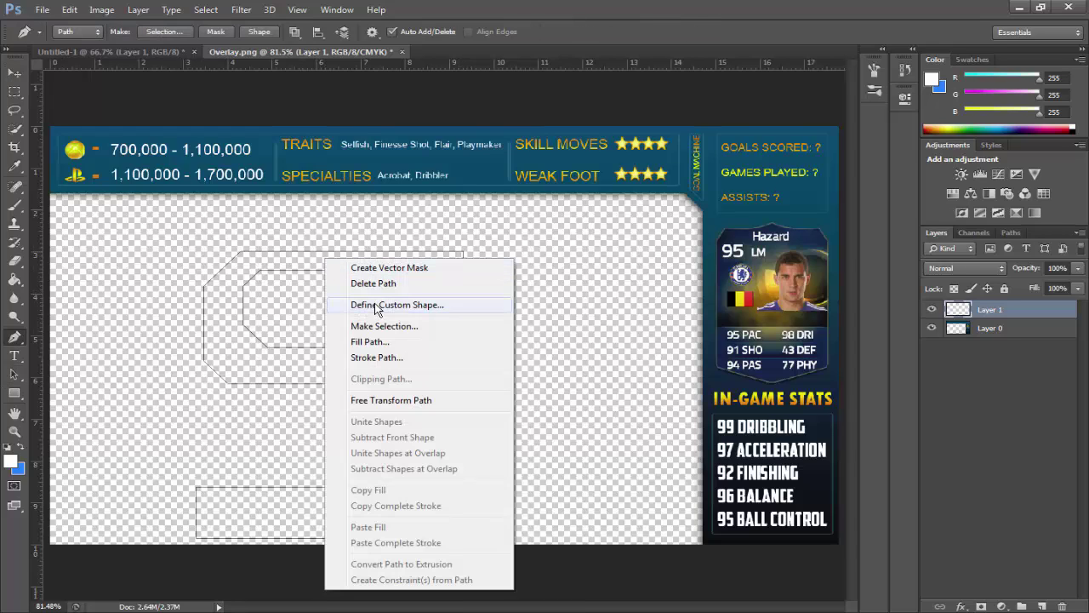
{"action": "left_click", "coordinate": [375, 340]}
{"action": "left_click", "coordinate": [545, 170]}
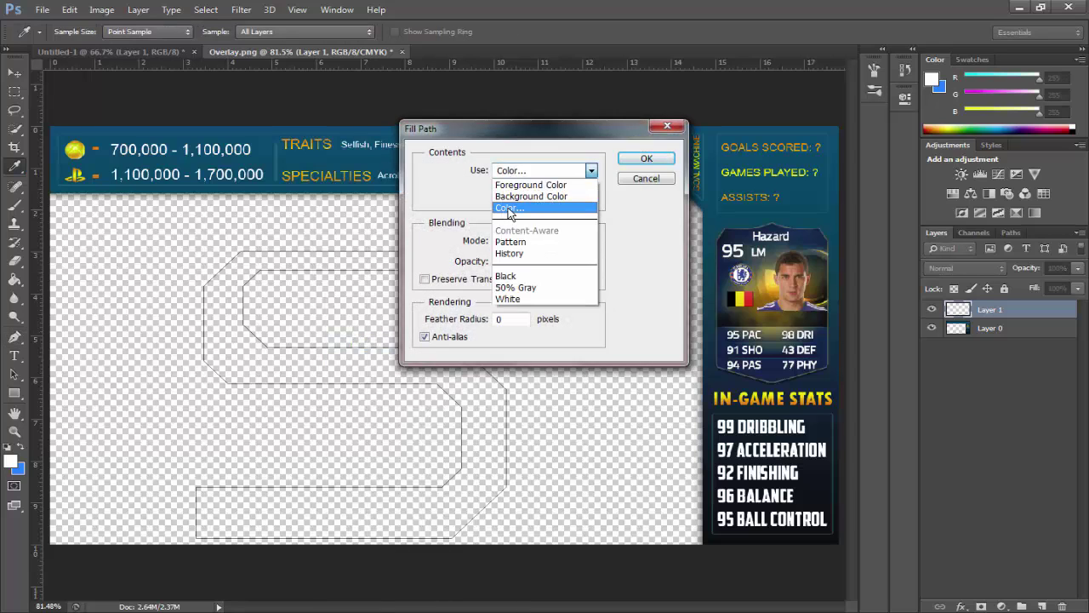
{"action": "left_click", "coordinate": [519, 207]}
{"action": "left_click", "coordinate": [804, 241]}
{"action": "left_click", "coordinate": [647, 158]}
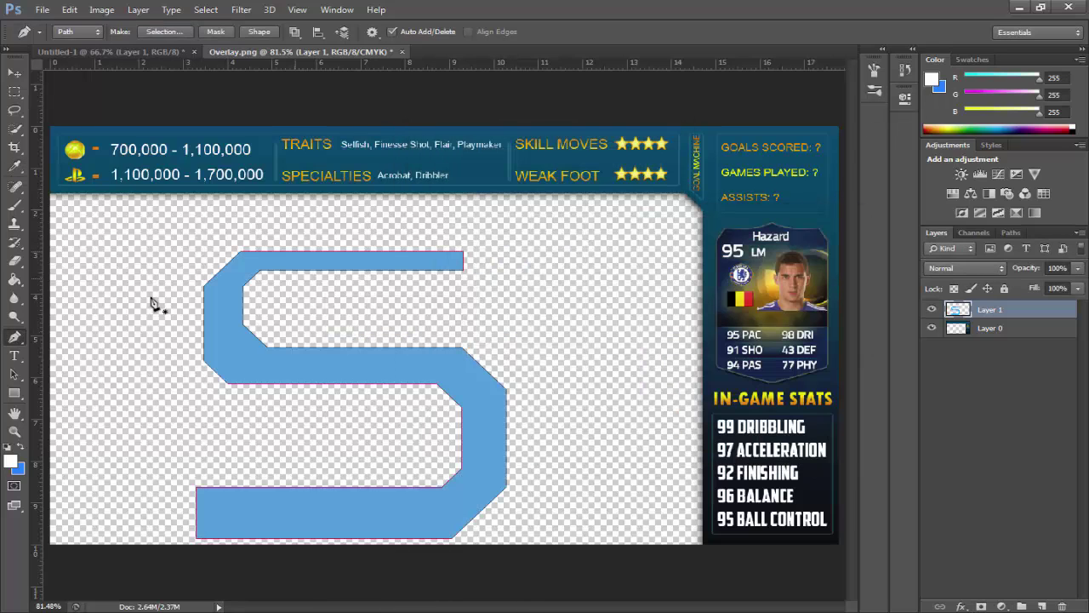
- Delete the S path and move the blue S to the upper-left corner of the transparent area
{"action": "right_click", "coordinate": [82, 245]}
{"action": "left_click", "coordinate": [179, 270]}
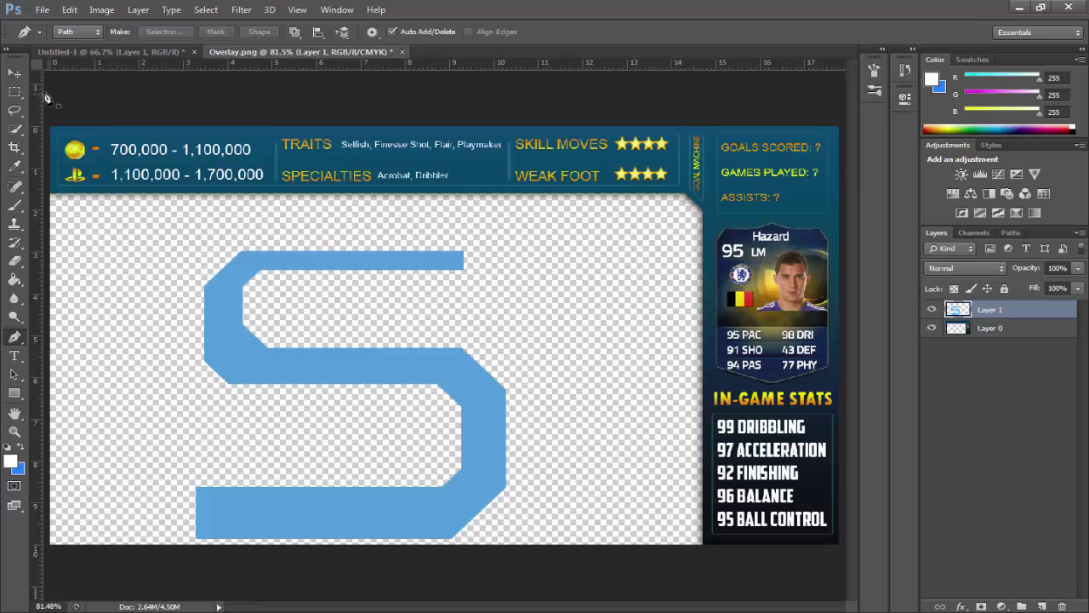
{"action": "left_click", "coordinate": [14, 73]}
{"action": "left_click_drag", "start_coordinate": [238, 311], "coordinate": [96, 257]}
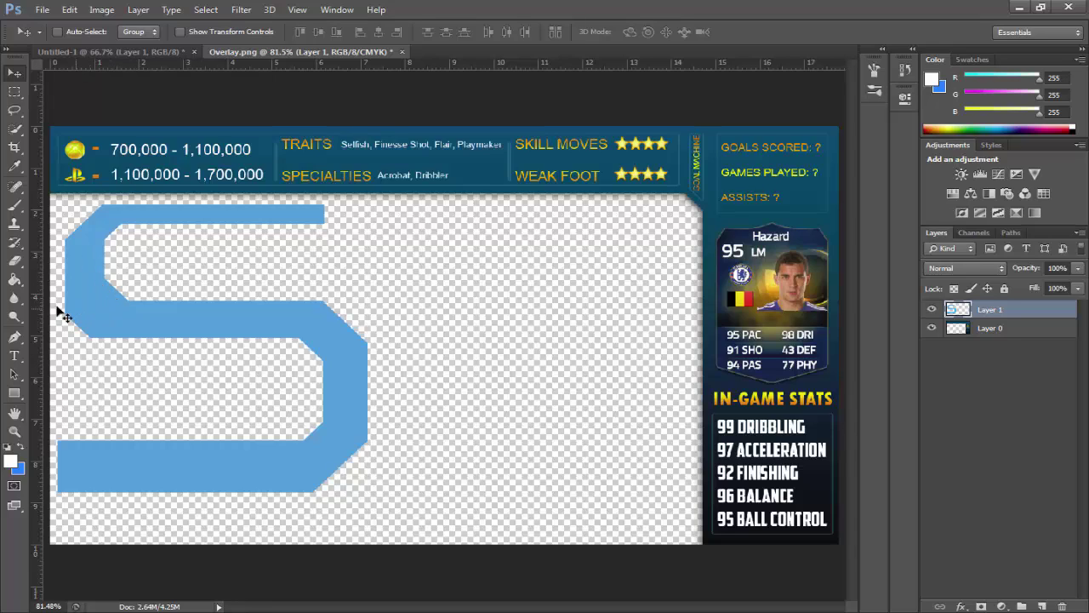
- Draw the outer contour of a block letter G beside the S with the Pen tool, using angled corners
{"action": "left_click", "coordinate": [14, 337]}
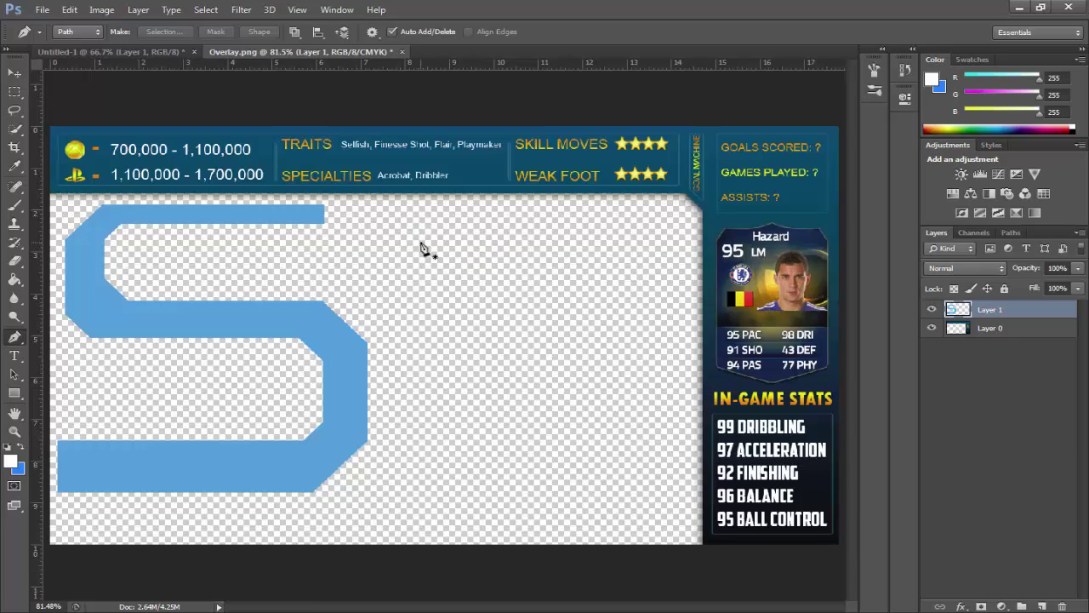
{"action": "left_click", "coordinate": [668, 267]}
{"action": "left_click", "coordinate": [611, 214]}
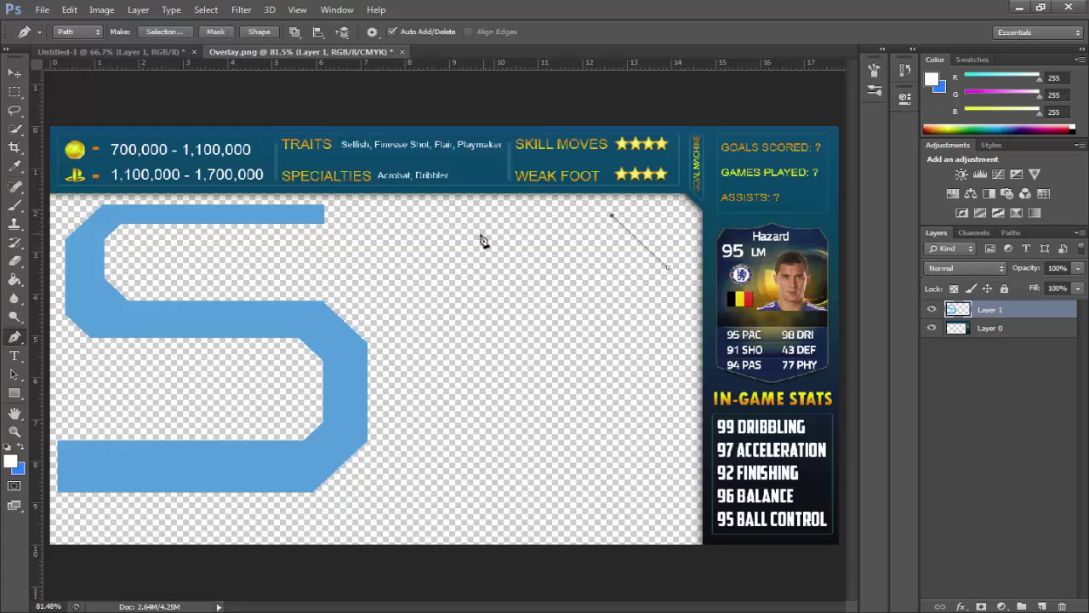
{"action": "left_click", "coordinate": [444, 216]}
{"action": "left_click", "coordinate": [445, 272]}
{"action": "key", "text": "ctrl+z"}
{"action": "left_click", "coordinate": [410, 247]}
{"action": "left_click", "coordinate": [410, 494]}
{"action": "left_click", "coordinate": [442, 525]}
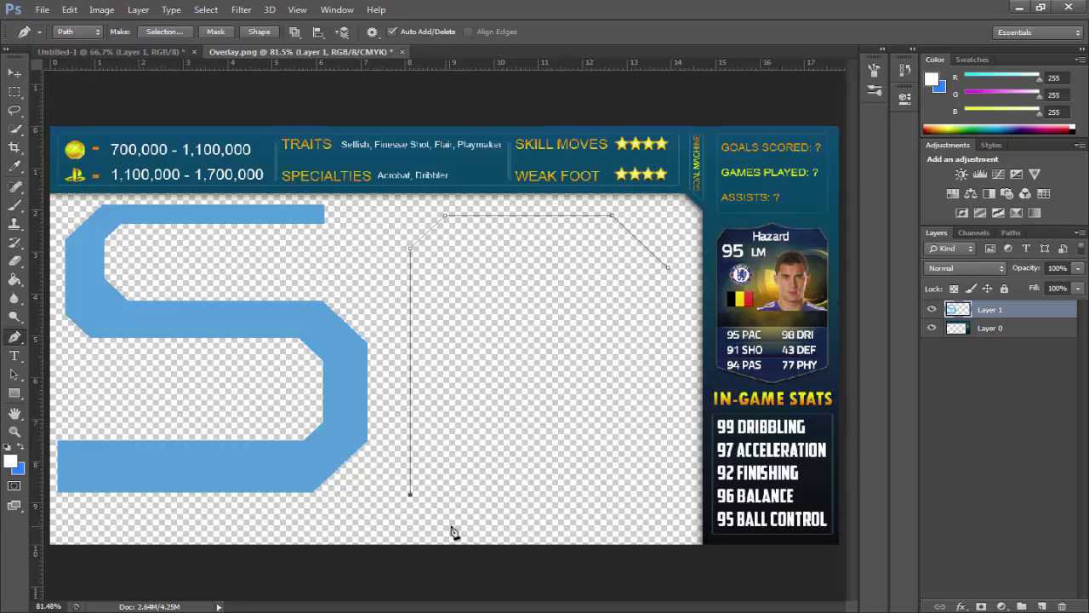
{"action": "left_click", "coordinate": [585, 525]}
{"action": "left_click", "coordinate": [634, 477]}
- Extend the G path up its lower stem and outline a rectangular crossbar on top of the stem
{"action": "left_click", "coordinate": [635, 373]}
{"action": "left_click", "coordinate": [683, 374]}
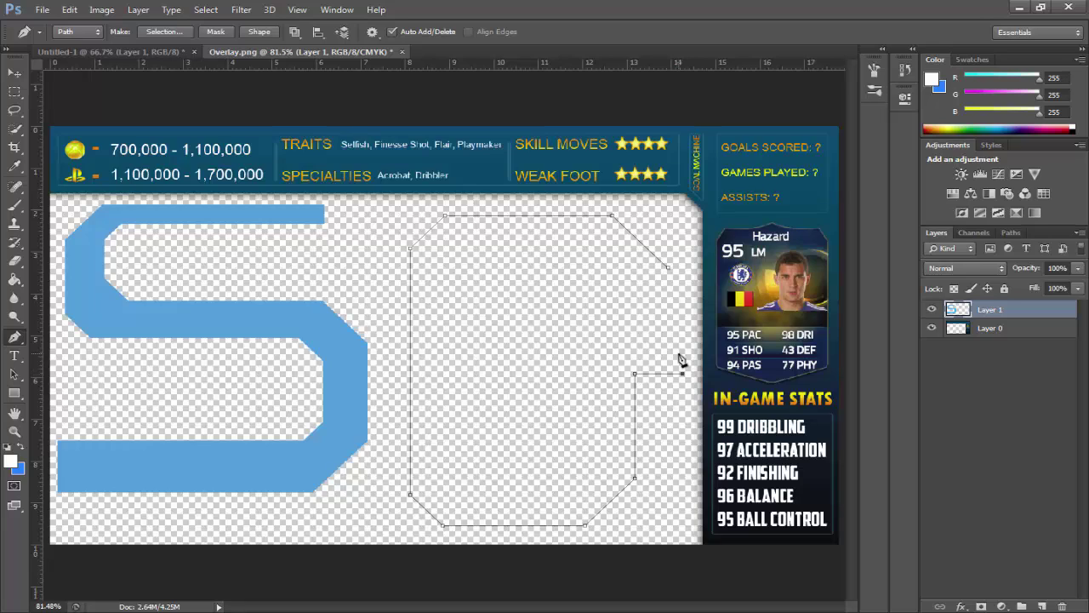
{"action": "left_click", "coordinate": [683, 350]}
{"action": "left_click", "coordinate": [596, 350]}
{"action": "left_click", "coordinate": [596, 373]}
{"action": "left_click", "coordinate": [619, 373]}
- Trace the inner contour of the G parallel to the outer one and close the path at its upper tip
{"action": "left_click", "coordinate": [619, 468]}
{"action": "left_click", "coordinate": [579, 505]}
{"action": "left_click", "coordinate": [445, 504]}
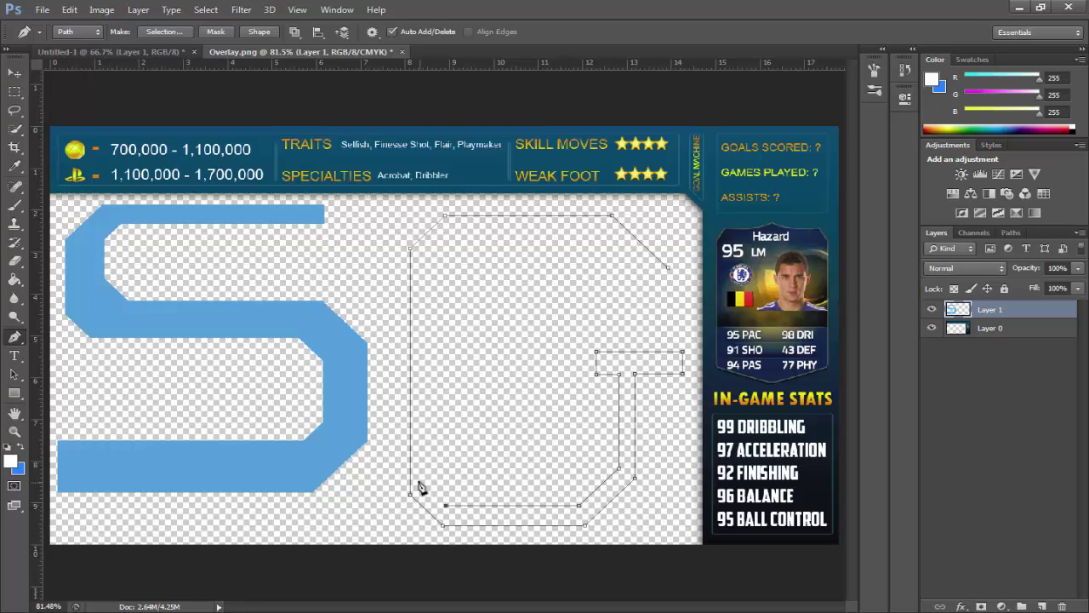
{"action": "left_click", "coordinate": [427, 488]}
{"action": "left_click", "coordinate": [428, 258]}
{"action": "left_click", "coordinate": [452, 236]}
{"action": "left_click", "coordinate": [603, 236]}
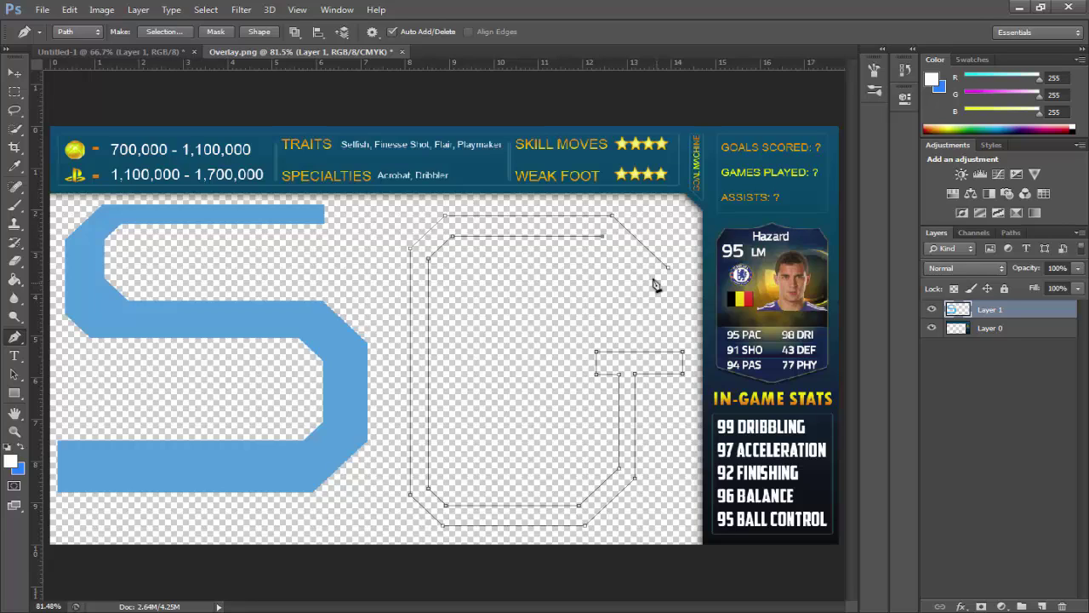
{"action": "left_click", "coordinate": [646, 276]}
- Fill the closed G path with the blue color 00b2ff
{"action": "right_click", "coordinate": [636, 250]}
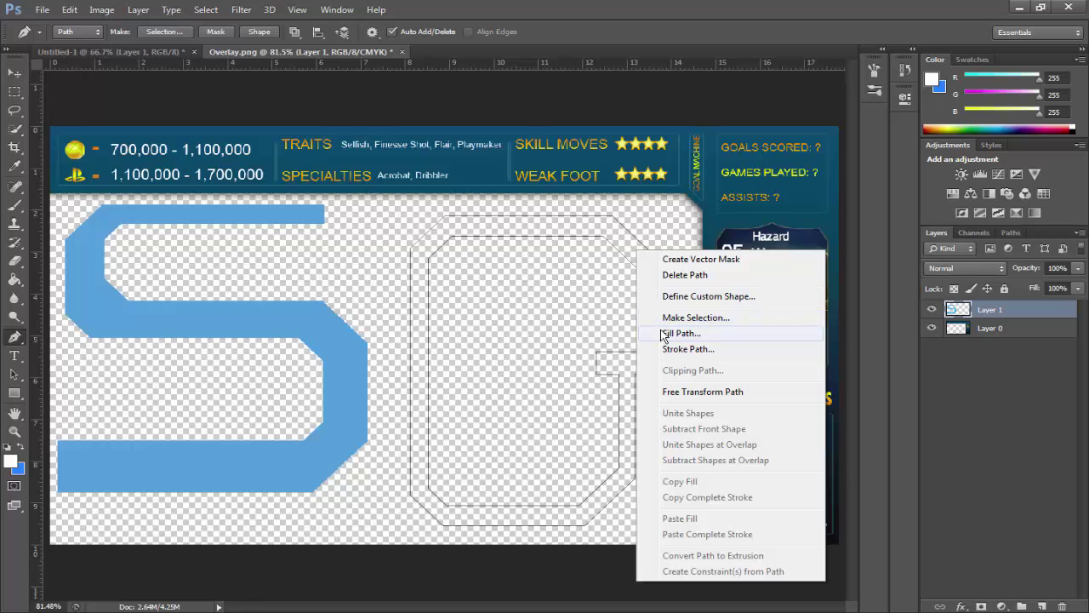
{"action": "left_click", "coordinate": [681, 332]}
{"action": "left_click", "coordinate": [524, 172]}
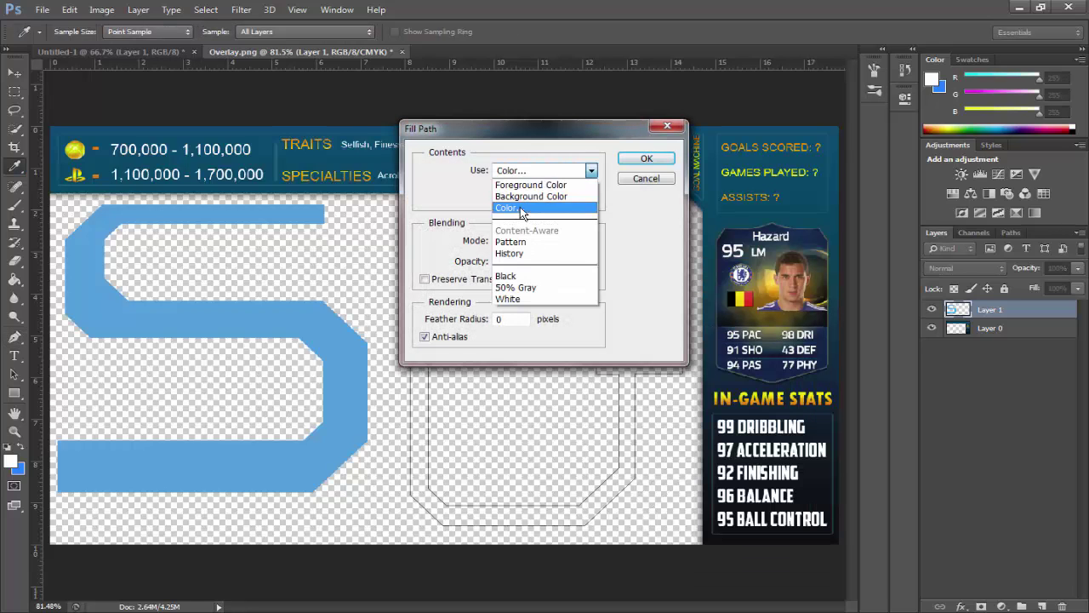
{"action": "left_click", "coordinate": [523, 208]}
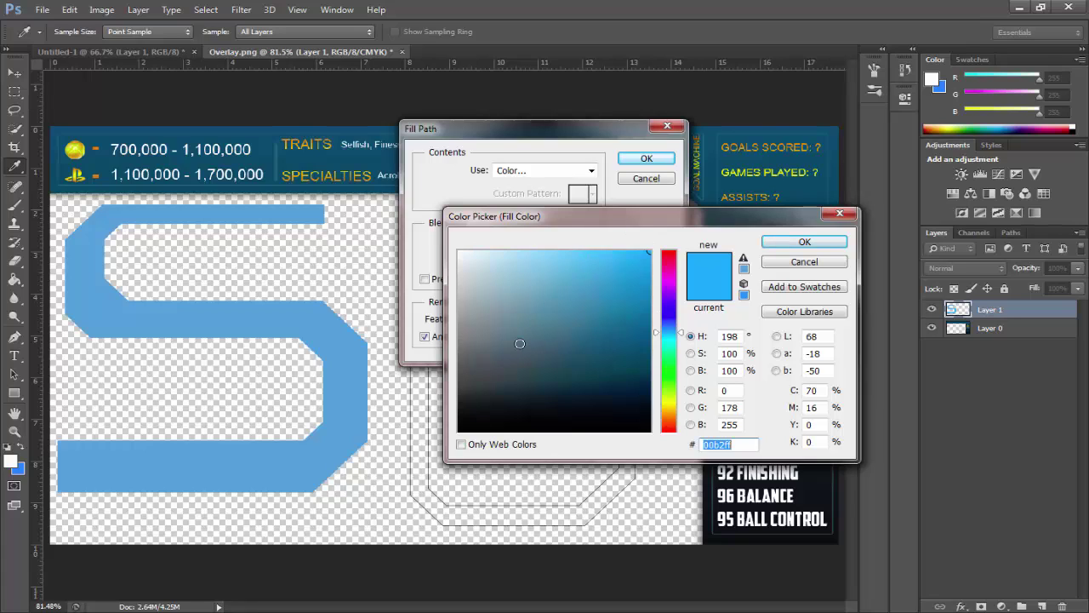
{"action": "left_click_drag", "start_coordinate": [668, 332], "coordinate": [671, 378]}
{"action": "left_click", "coordinate": [614, 313]}
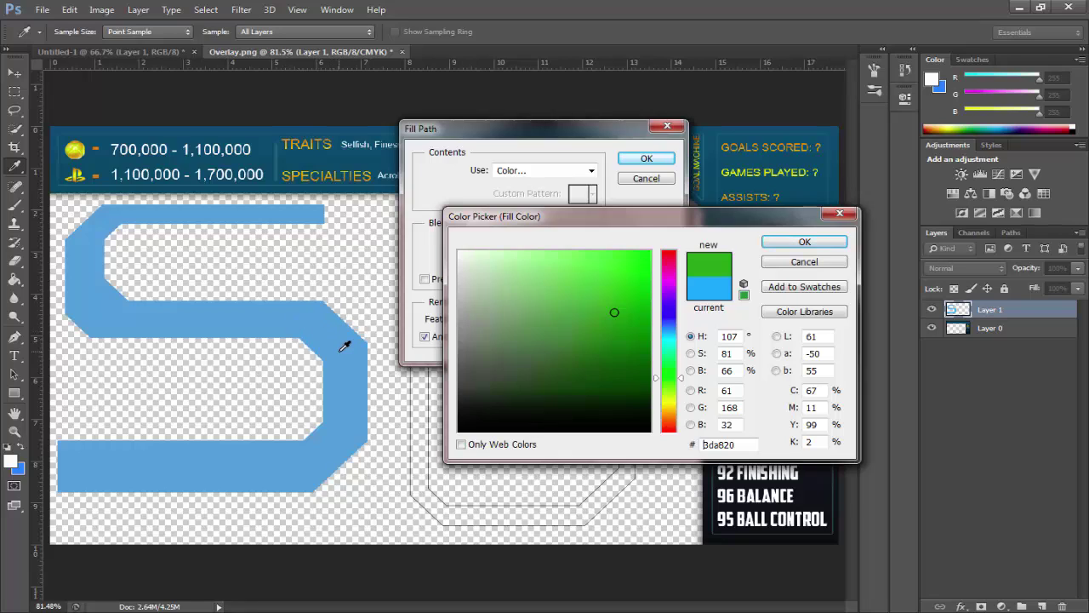
{"action": "type", "text": "00b2ff"}
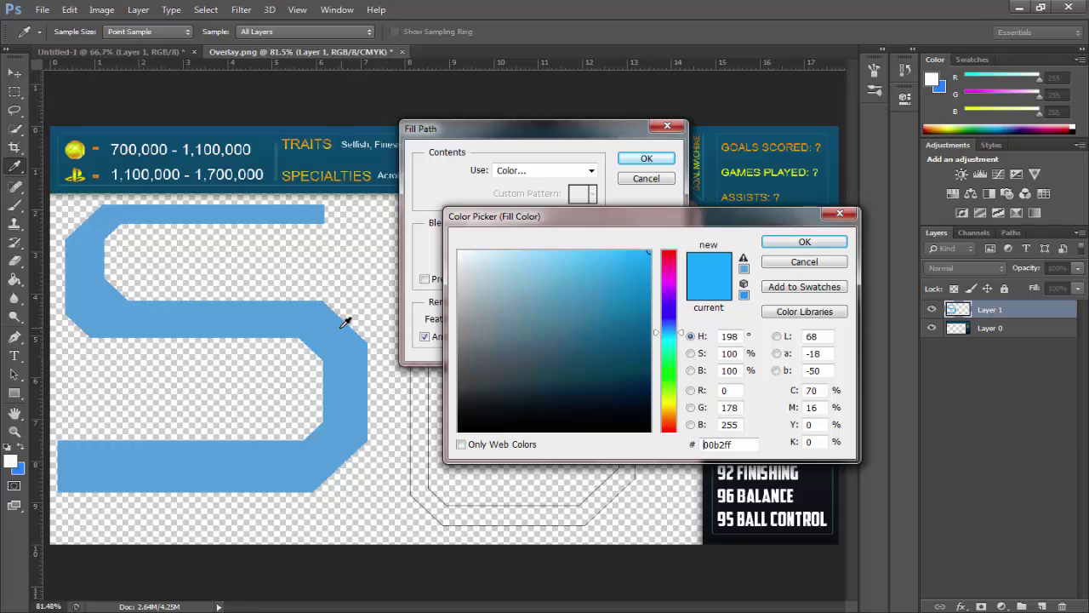
{"action": "left_click", "coordinate": [825, 241]}
{"action": "left_click", "coordinate": [645, 159]}
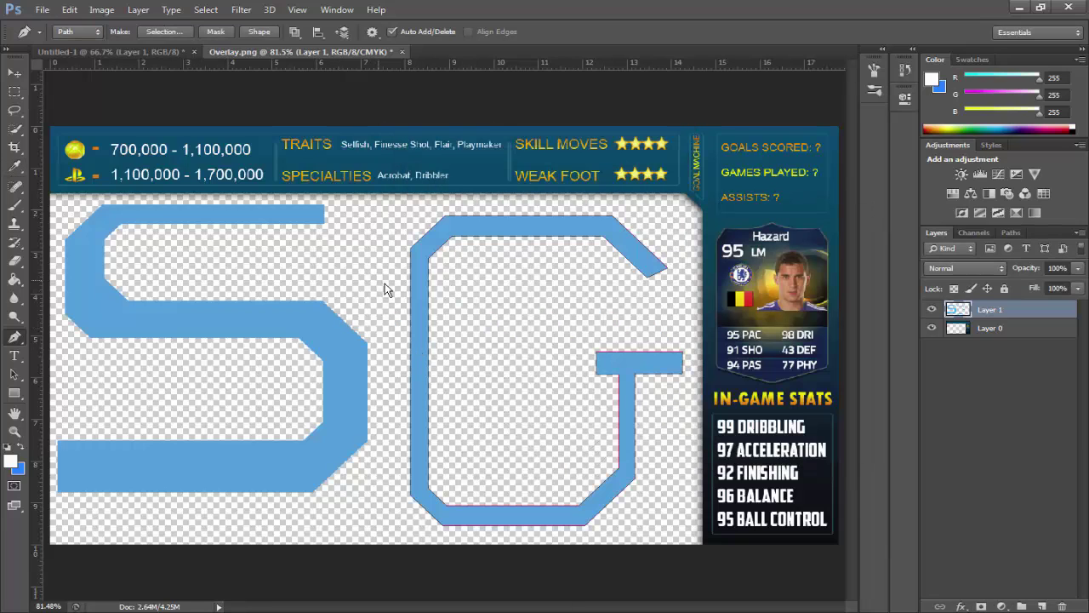
- Delete the G path and shift the blue S and G together slightly right and down
{"action": "right_click", "coordinate": [377, 283]}
{"action": "left_click", "coordinate": [467, 307]}
{"action": "left_click", "coordinate": [14, 73]}
{"action": "mouse_move", "coordinate": [330, 360]}
{"action": "left_mouse_down"}
{"action": "mouse_move", "coordinate": [286, 316]}
{"action": "mouse_move", "coordinate": [323, 333]}
{"action": "mouse_move", "coordinate": [322, 349]}
{"action": "left_mouse_up"}
{"action": "left_click_drag", "start_coordinate": [261, 323], "coordinate": [283, 342]}
- Draw a closed rectangular path around the Traits and Specialties block and add a new empty layer
{"action": "left_click", "coordinate": [15, 337]}
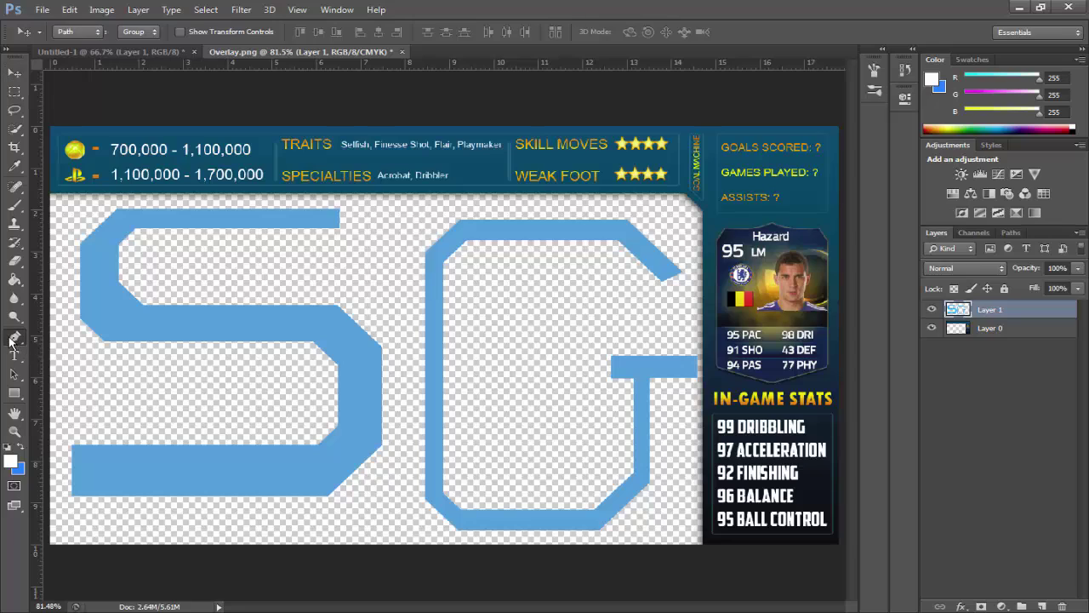
{"action": "left_click", "coordinate": [279, 183]}
{"action": "left_click", "coordinate": [507, 183]}
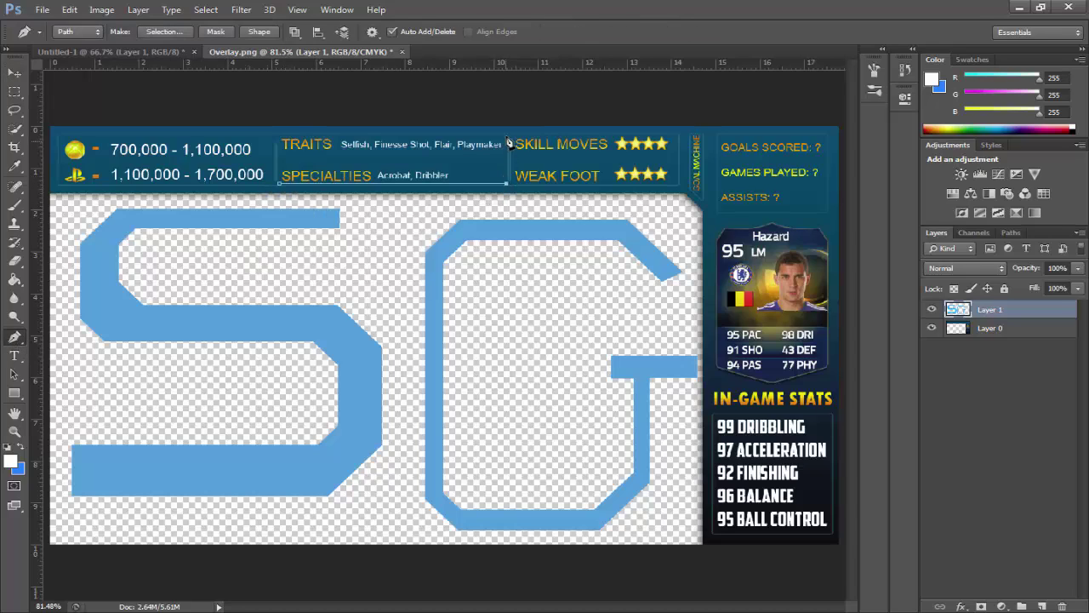
{"action": "left_click", "coordinate": [508, 135]}
{"action": "left_click", "coordinate": [280, 135]}
{"action": "left_click", "coordinate": [280, 183]}
{"action": "left_click", "coordinate": [1041, 606]}
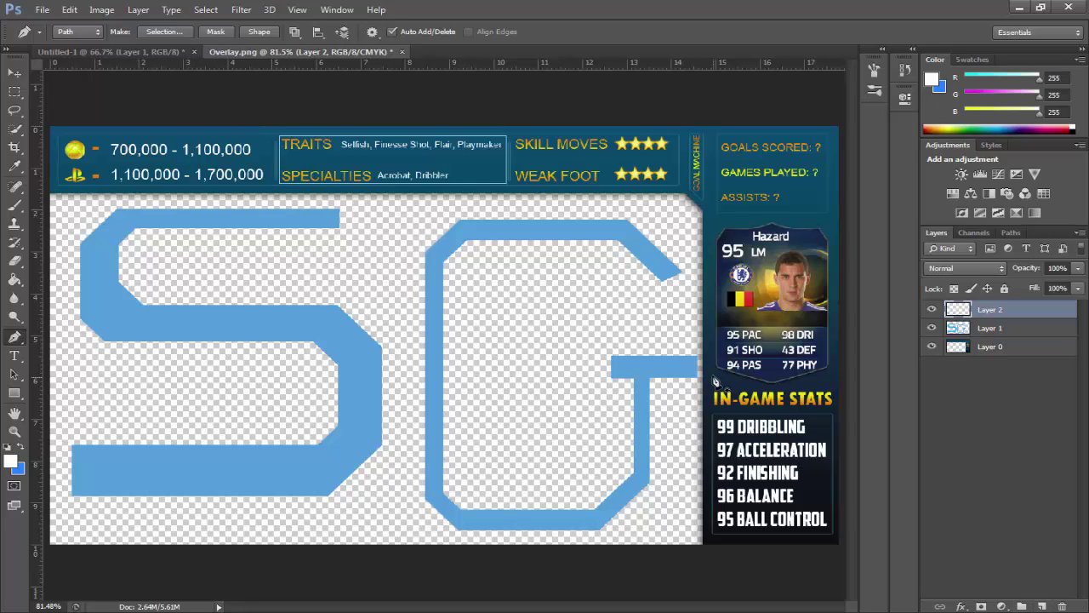
- Convert the rectangular path to a selection and move the enclosed Traits and Specialties block of Layer 0 down into the transparent area
{"action": "right_click", "coordinate": [372, 175]}
{"action": "left_click", "coordinate": [414, 241]}
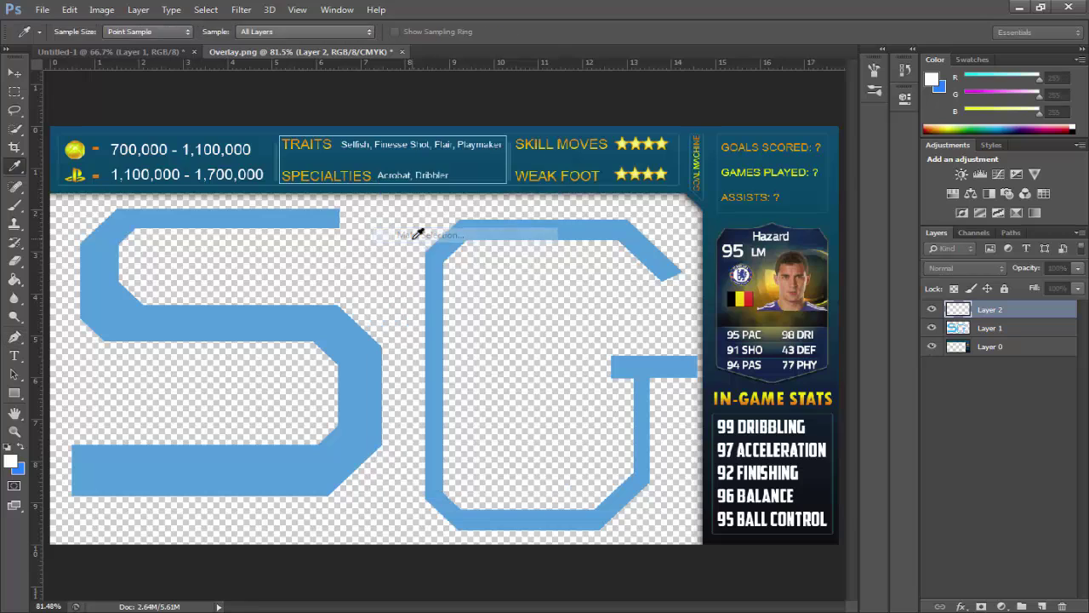
{"action": "key", "text": "Return"}
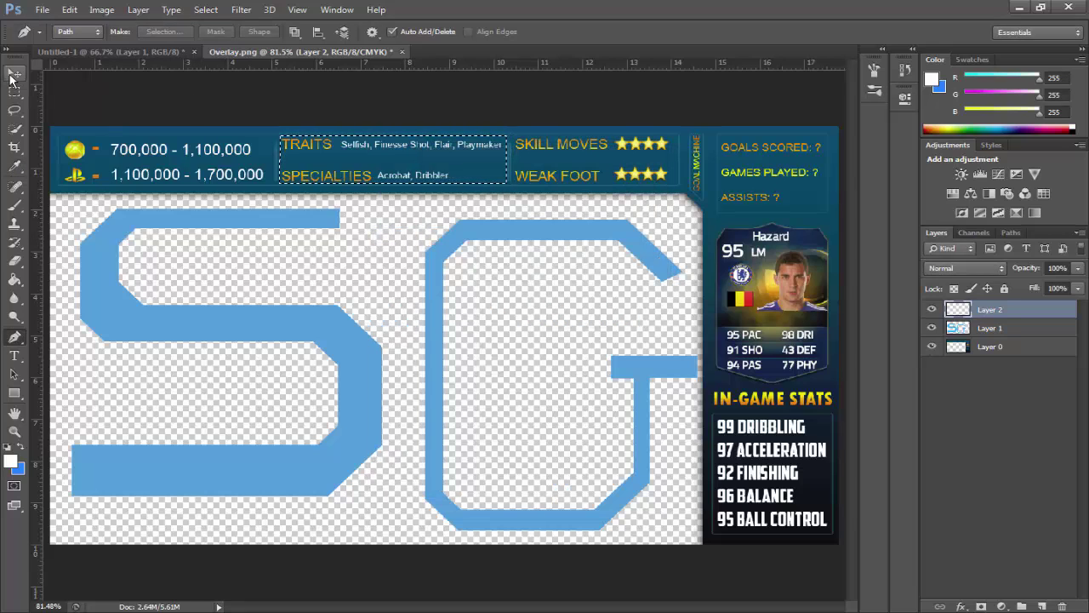
{"action": "left_click", "coordinate": [1059, 349]}
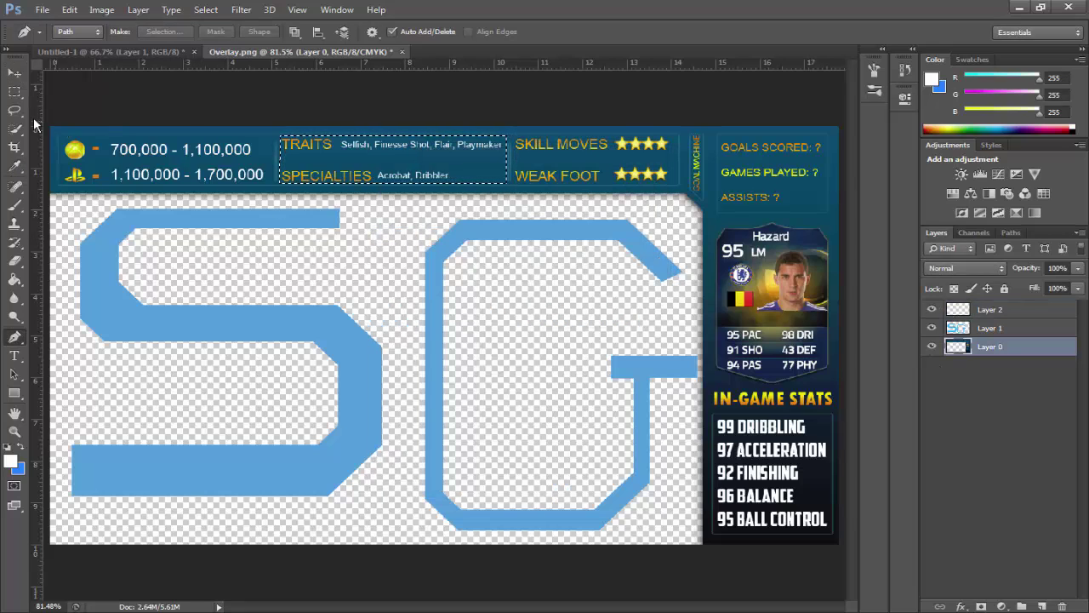
{"action": "left_click", "coordinate": [14, 73]}
{"action": "left_click_drag", "start_coordinate": [426, 166], "coordinate": [499, 299]}
- Undo the block move, the switch to Layer 0 and the conversion to a selection, restoring the rectangular path
{"action": "key", "text": "ctrl+alt+z"}
{"action": "key", "text": "ctrl+alt+z"}
{"action": "key", "text": "ctrl+alt+z"}
{"action": "key", "text": "ctrl+alt+z"}
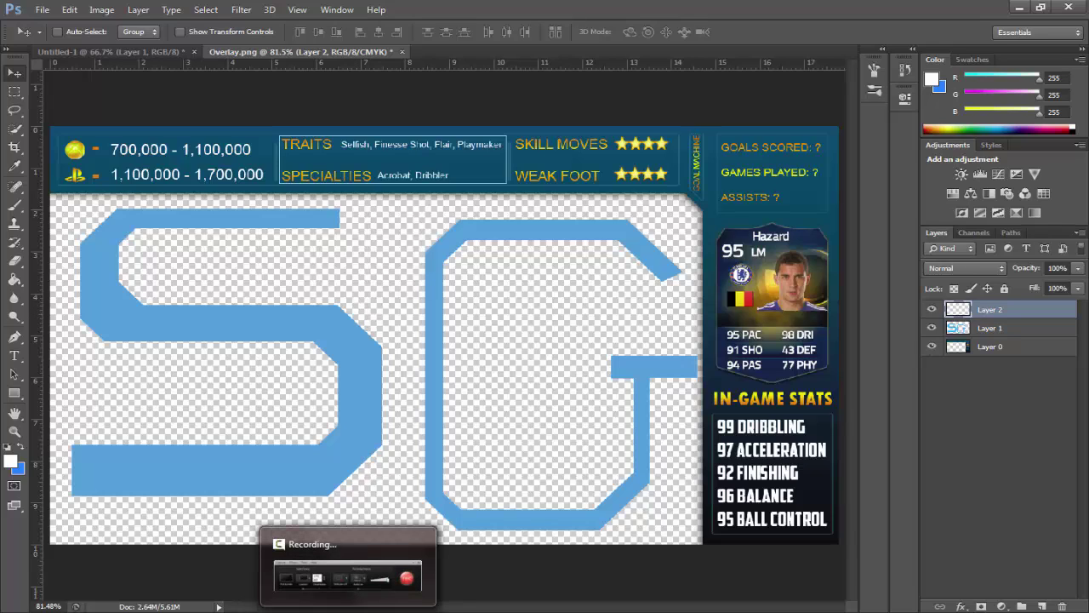
{"action": "left_click", "coordinate": [348, 612]}
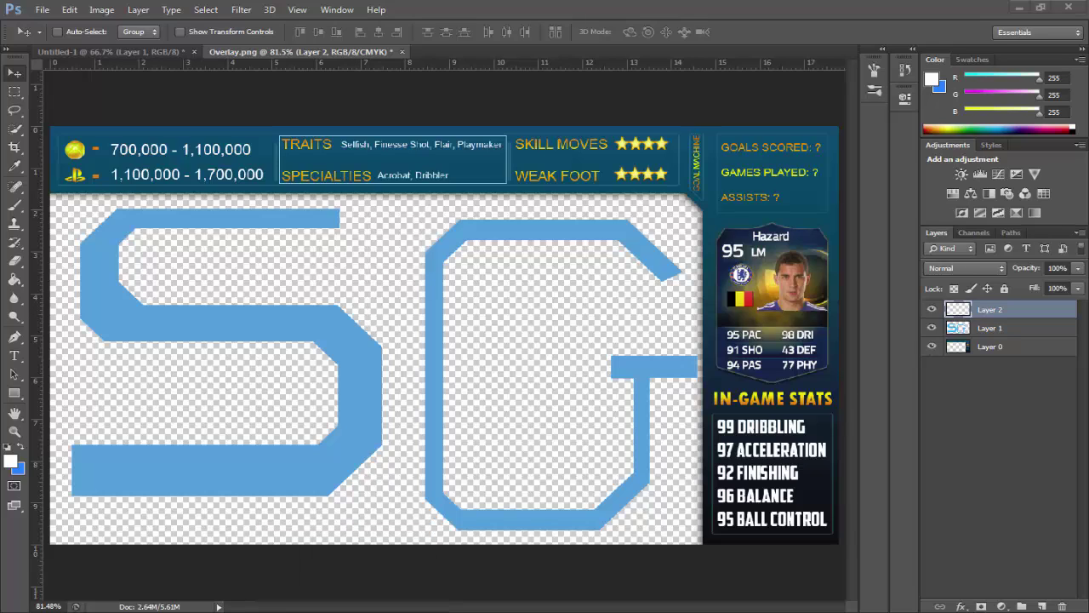